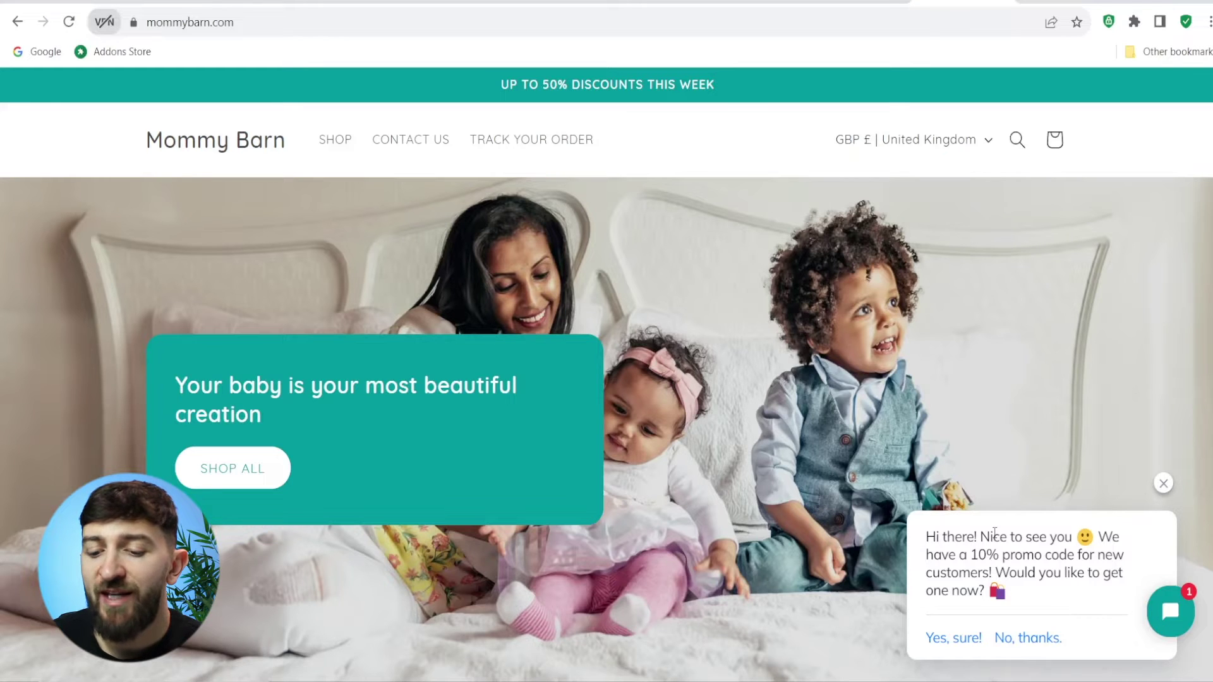
# Step: Accept the promo code offer in the chat and submit an e-mail address for the code
pyautogui.click(956, 639)
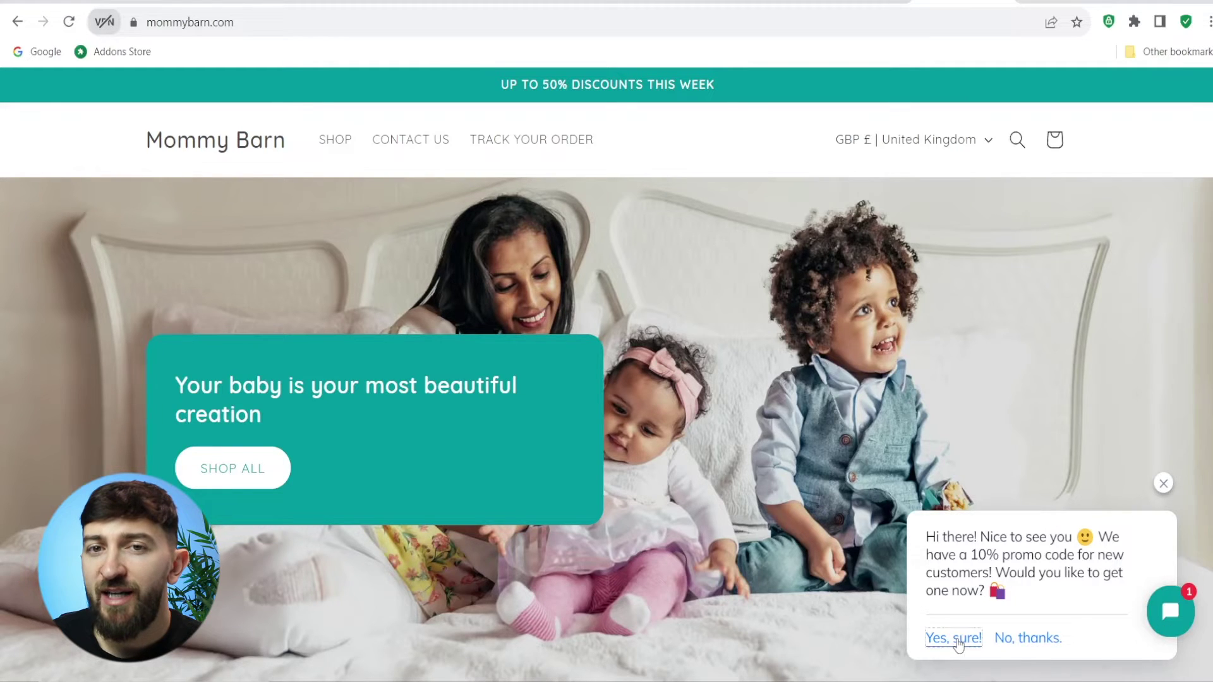
pyautogui.hotkey('ctrl', 'v')
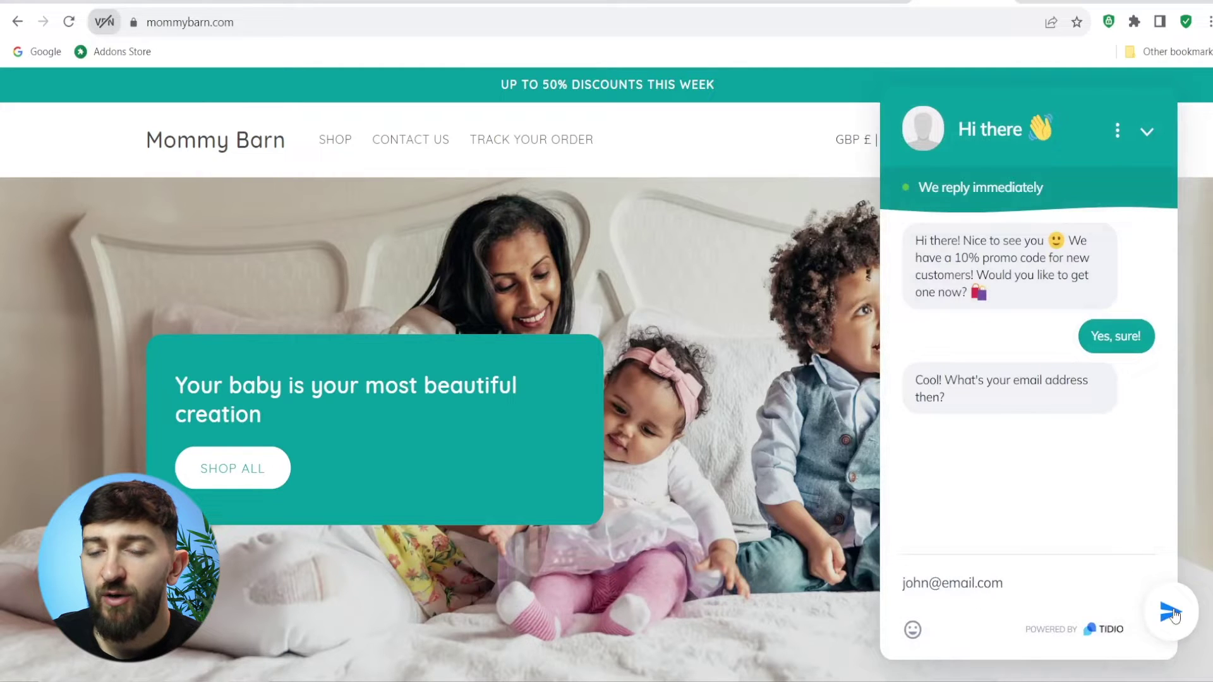
pyautogui.click(1171, 613)
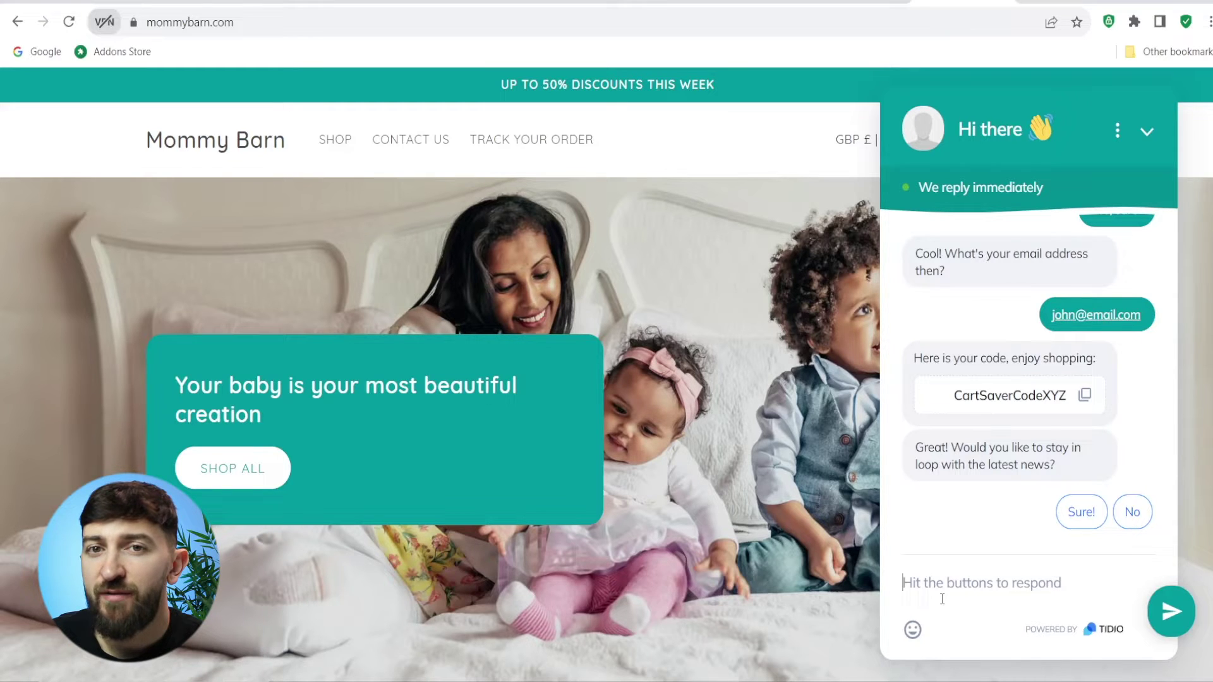
# Step: Tell the bot 'I haven't received my order' and submit the introduce-yourself form
pyautogui.write("I haven't received my order")
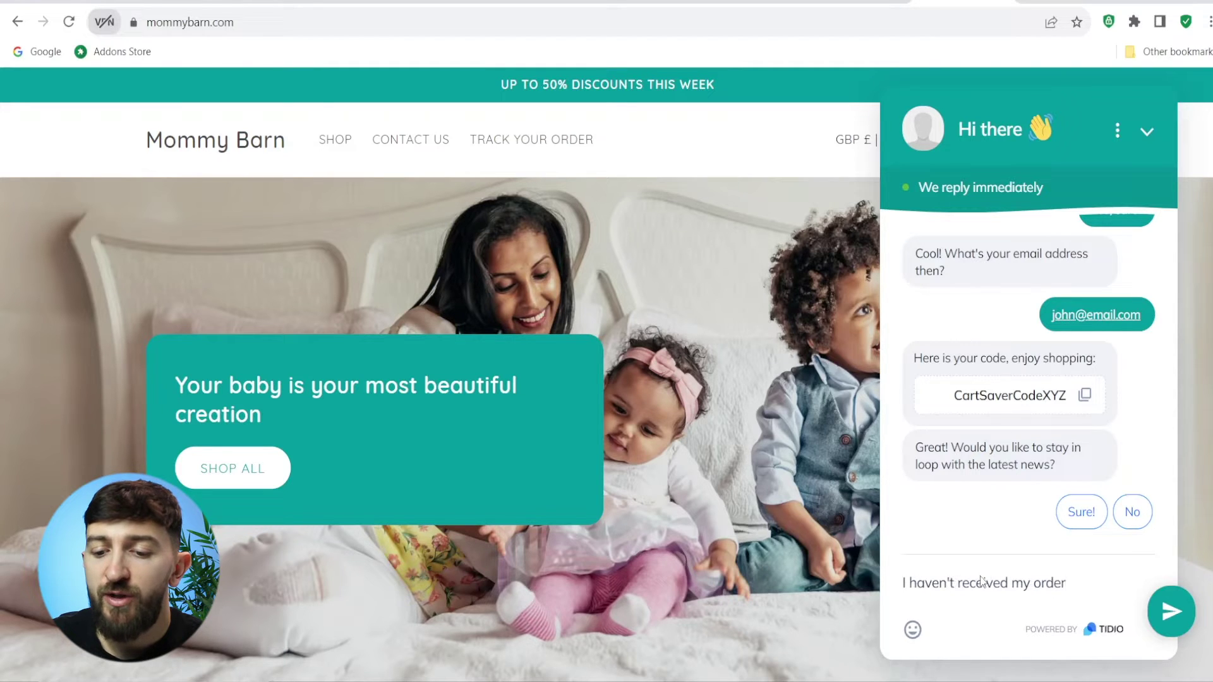
pyautogui.press('Return')
pyautogui.click(1019, 469)
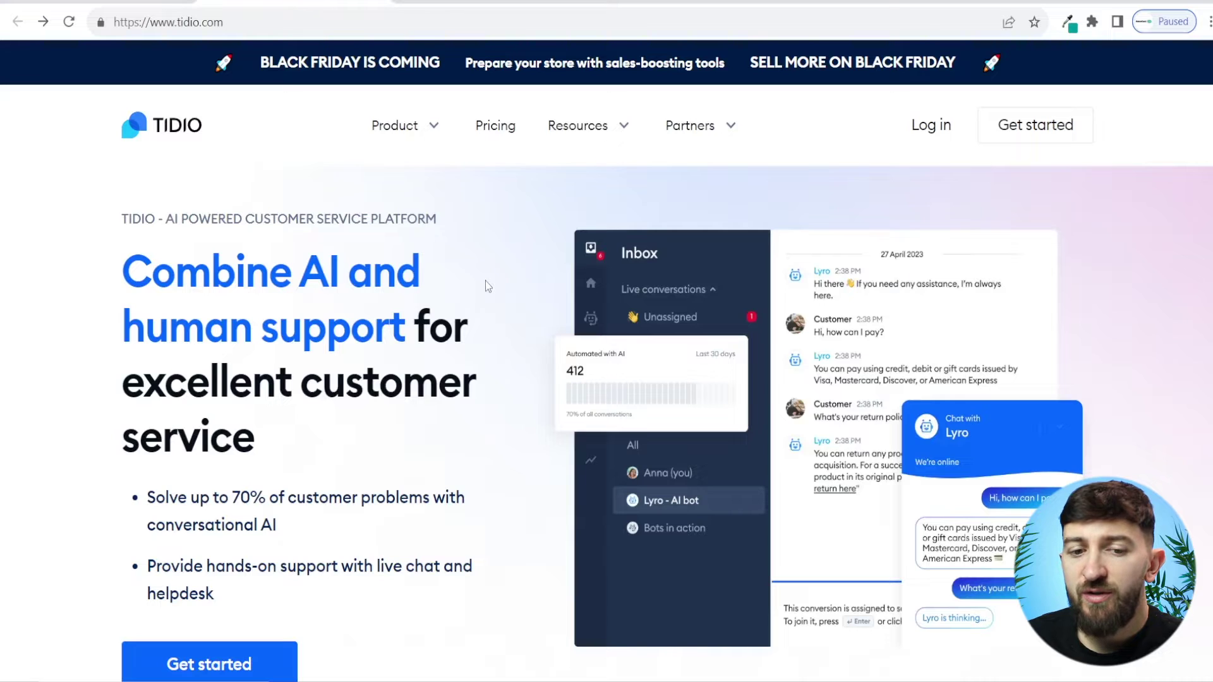
# Step: Review the plans on Tidio's pricing page, then start signing up for a free account
pyautogui.click(495, 125)
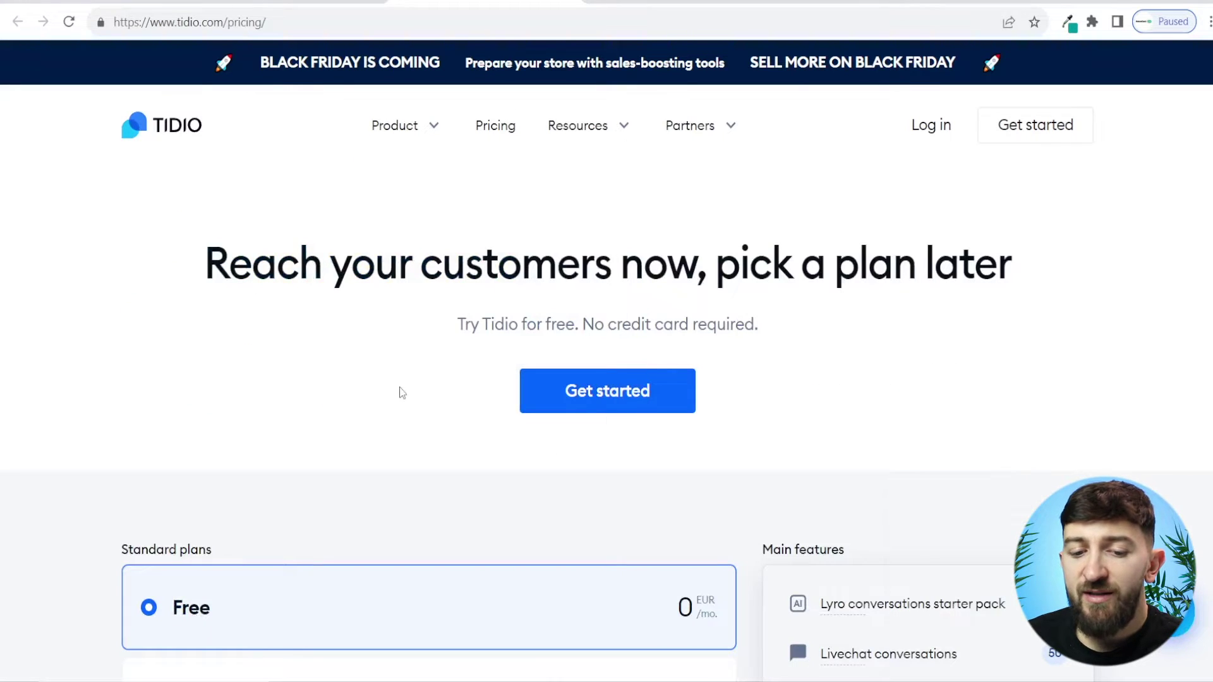
pyautogui.scroll(-1, 403, 392)
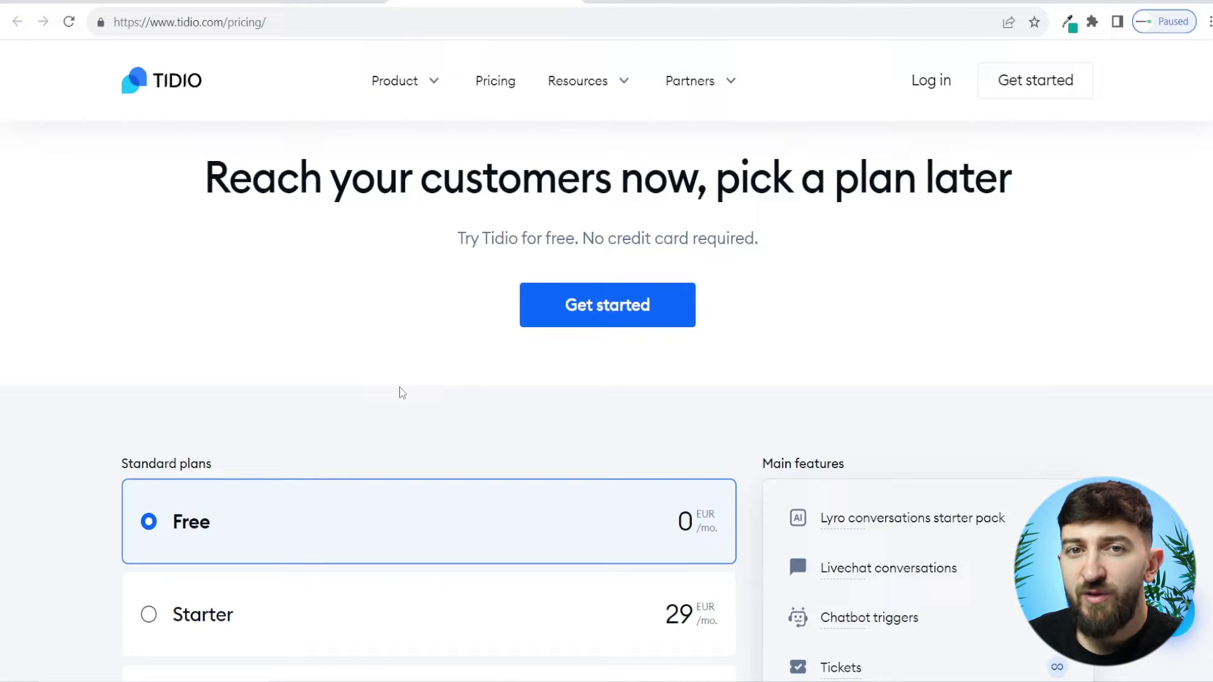
pyautogui.scroll(1, 403, 393)
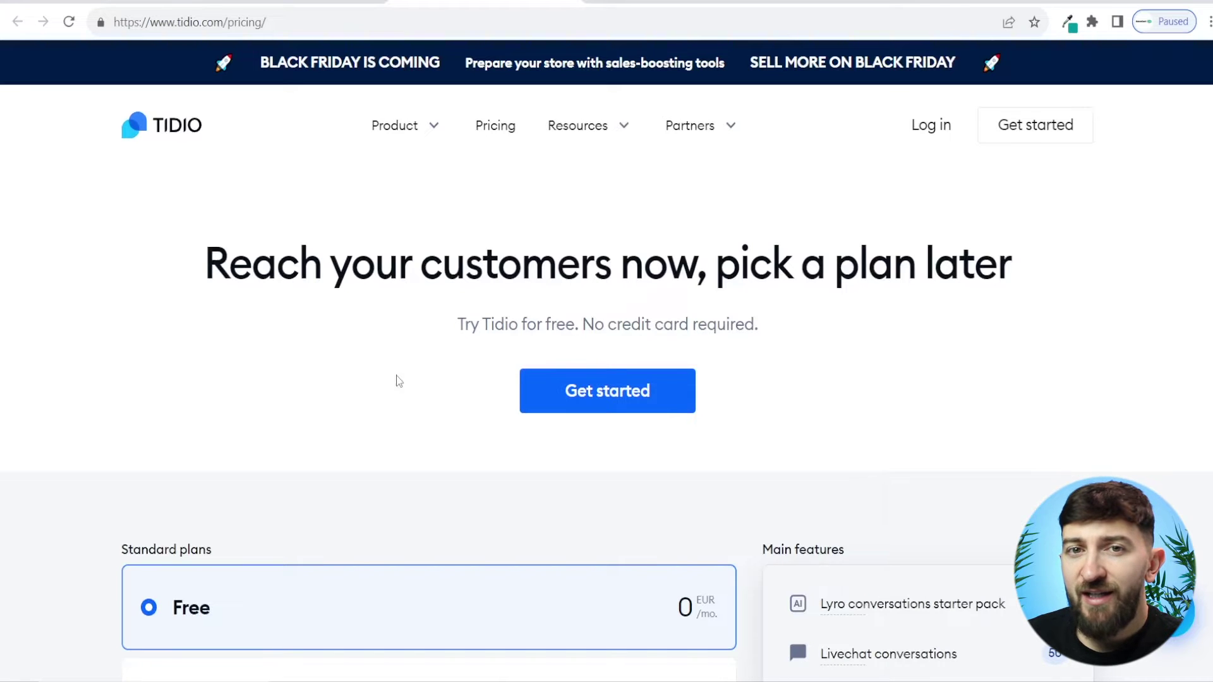
pyautogui.scroll(-4, 396, 379)
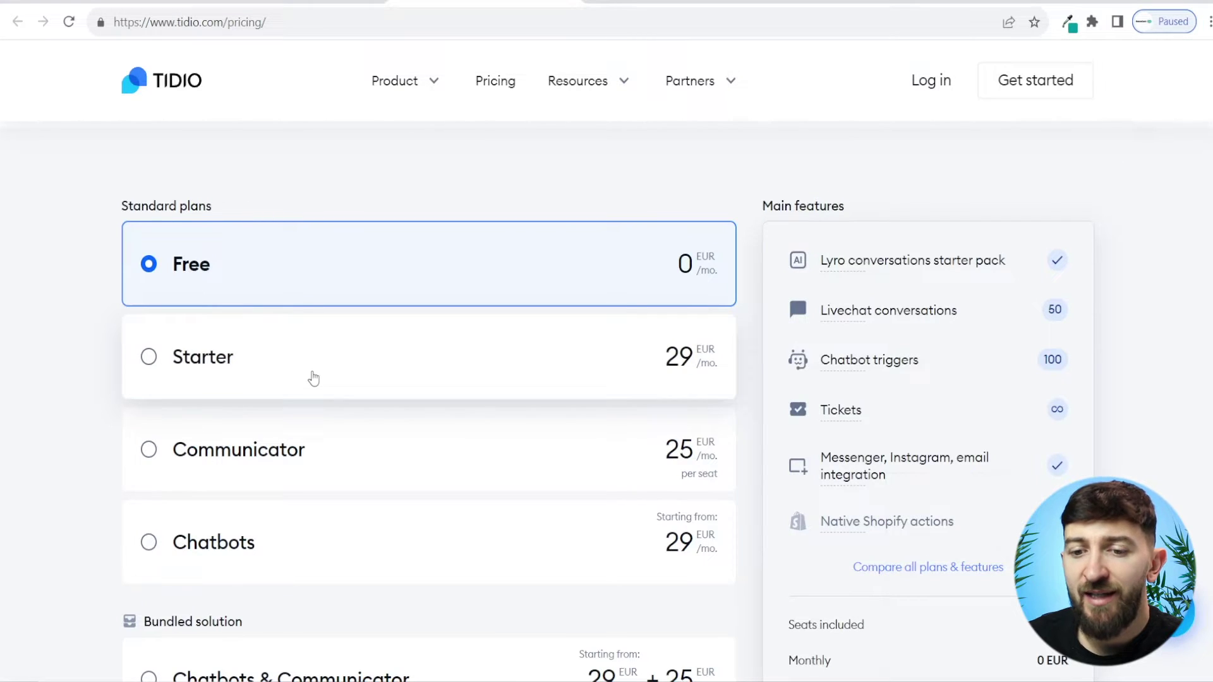
pyautogui.scroll(4, 313, 377)
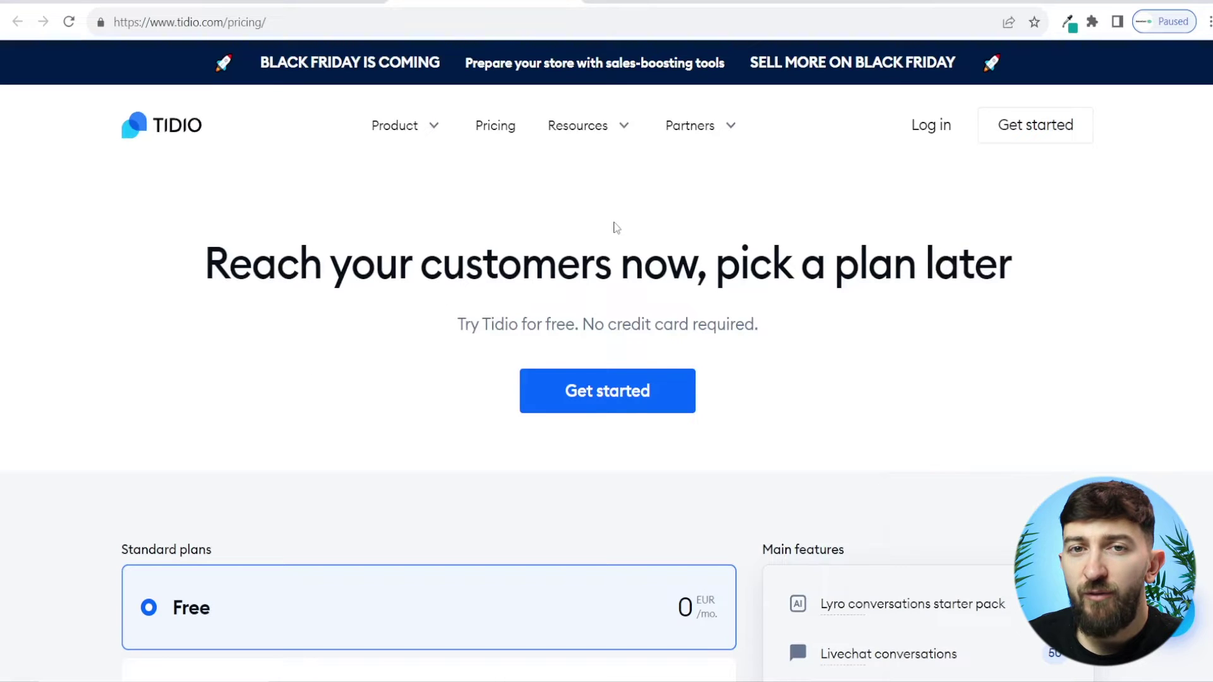
pyautogui.click(1028, 140)
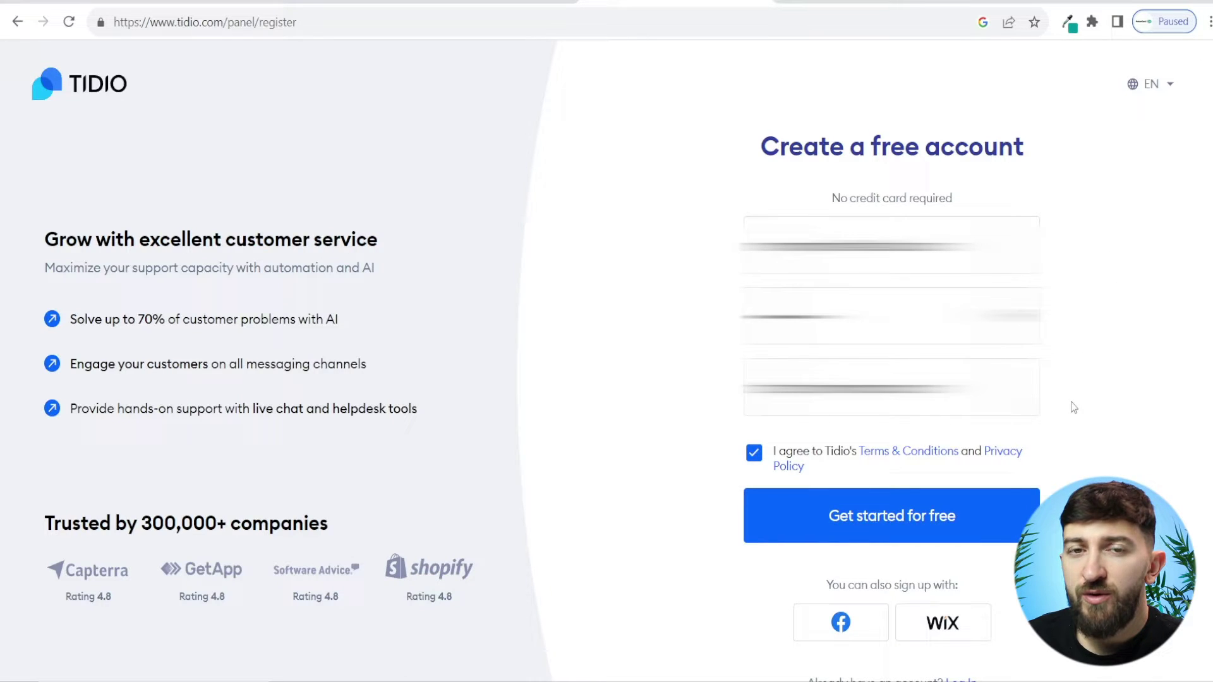
# Step: Create the free account, set the chat colour to custom teal hex 02999e, and continue
pyautogui.click(988, 528)
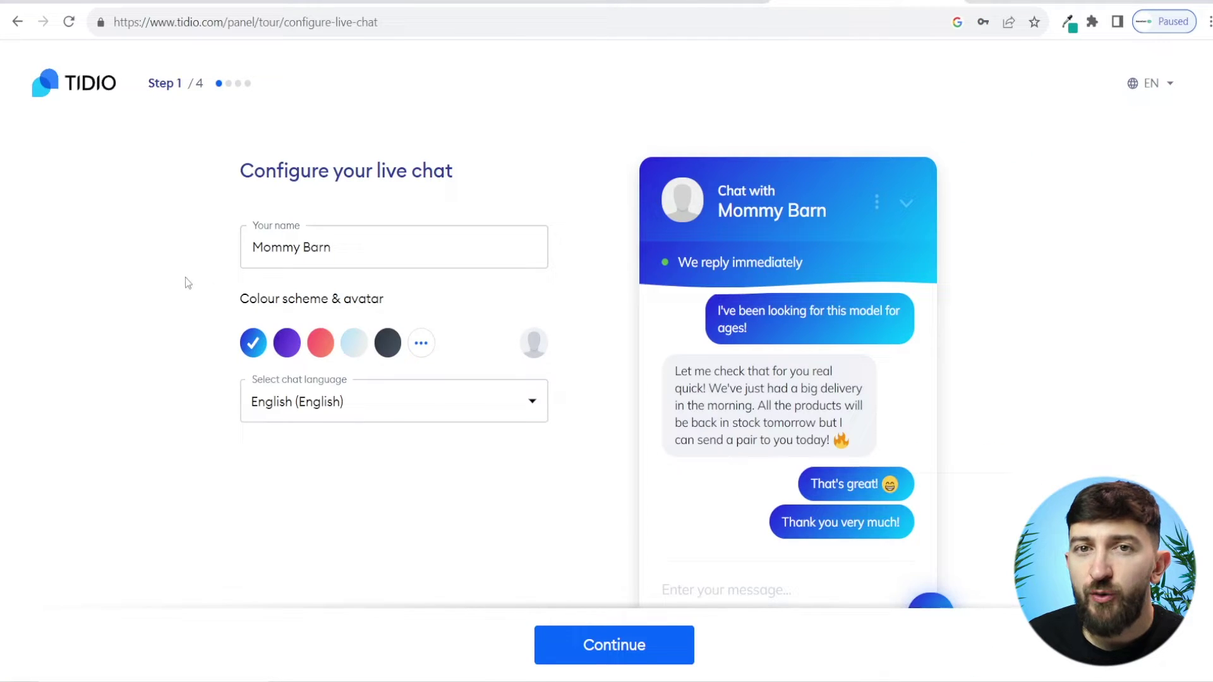
pyautogui.click(421, 344)
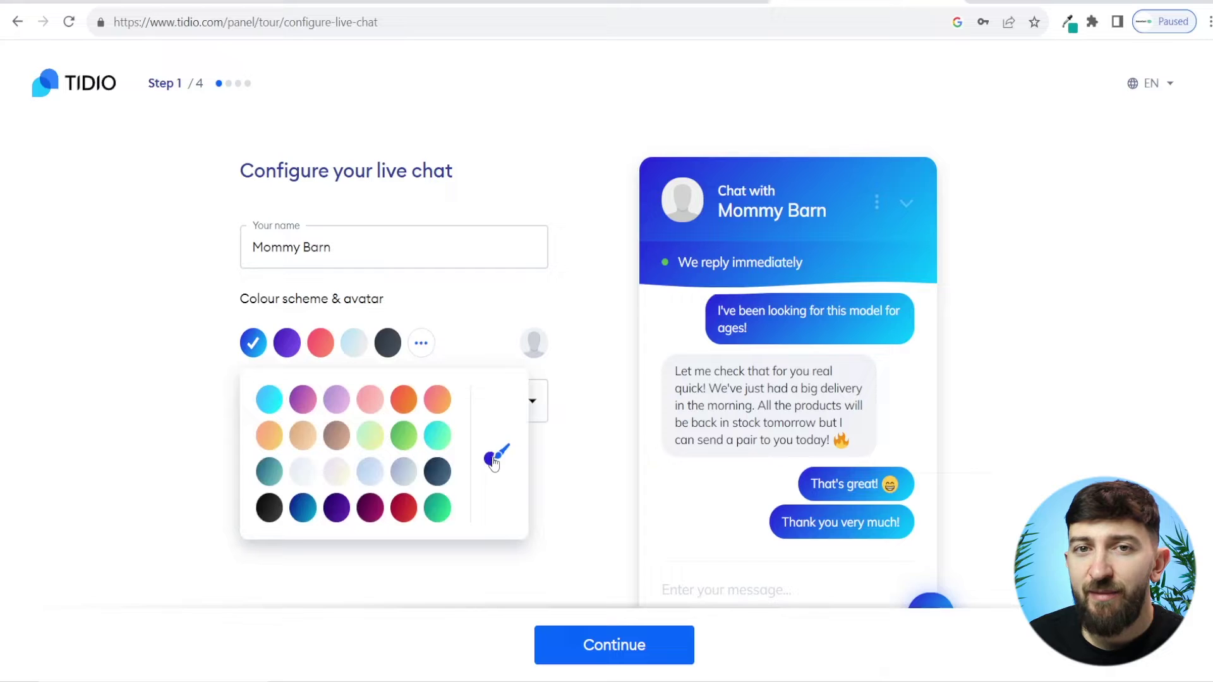
pyautogui.click(495, 460)
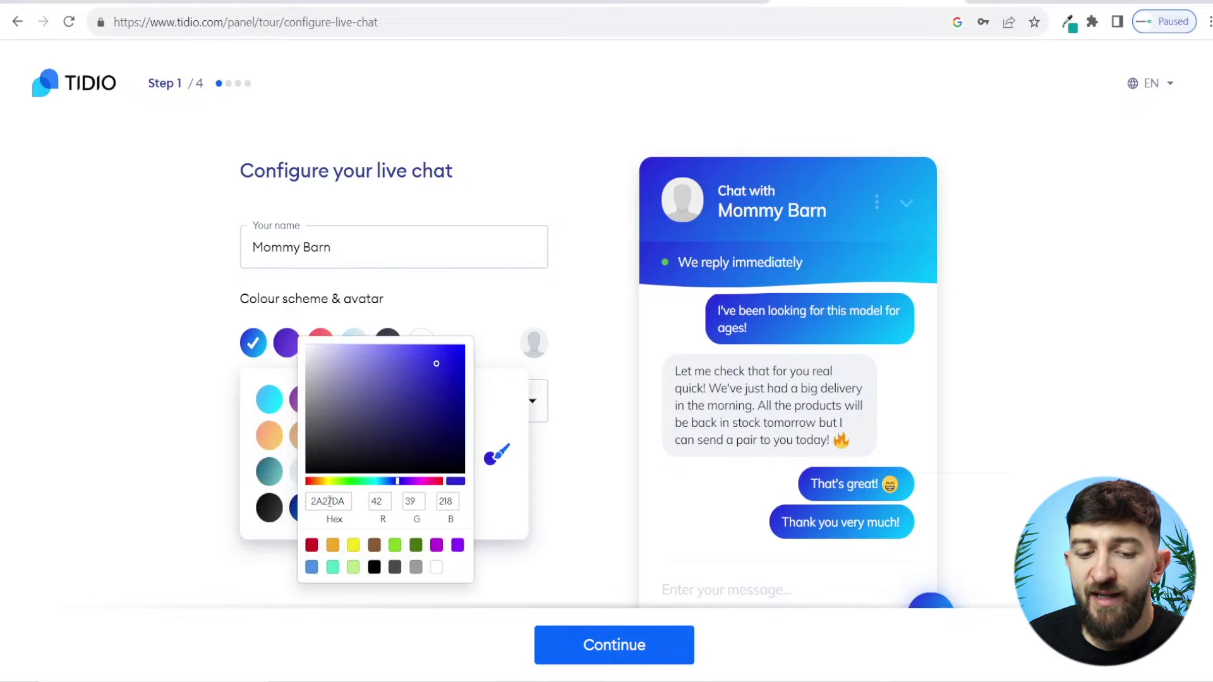
pyautogui.write('02999e')
pyautogui.click(174, 469)
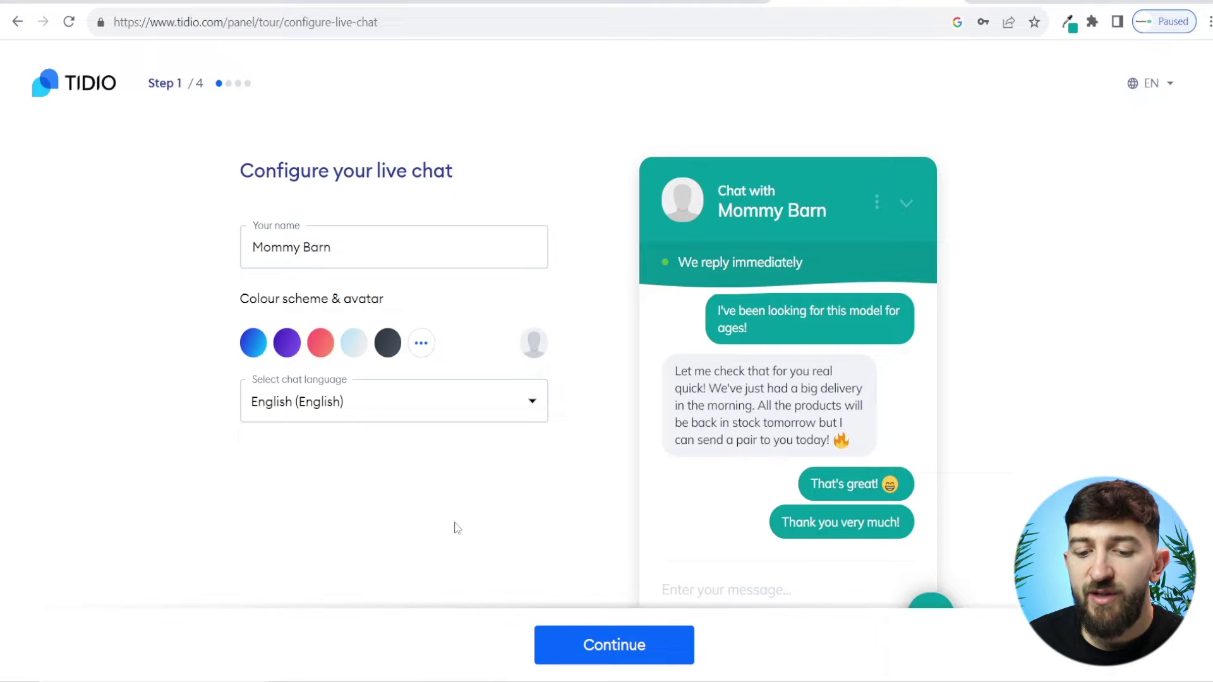
pyautogui.click(591, 658)
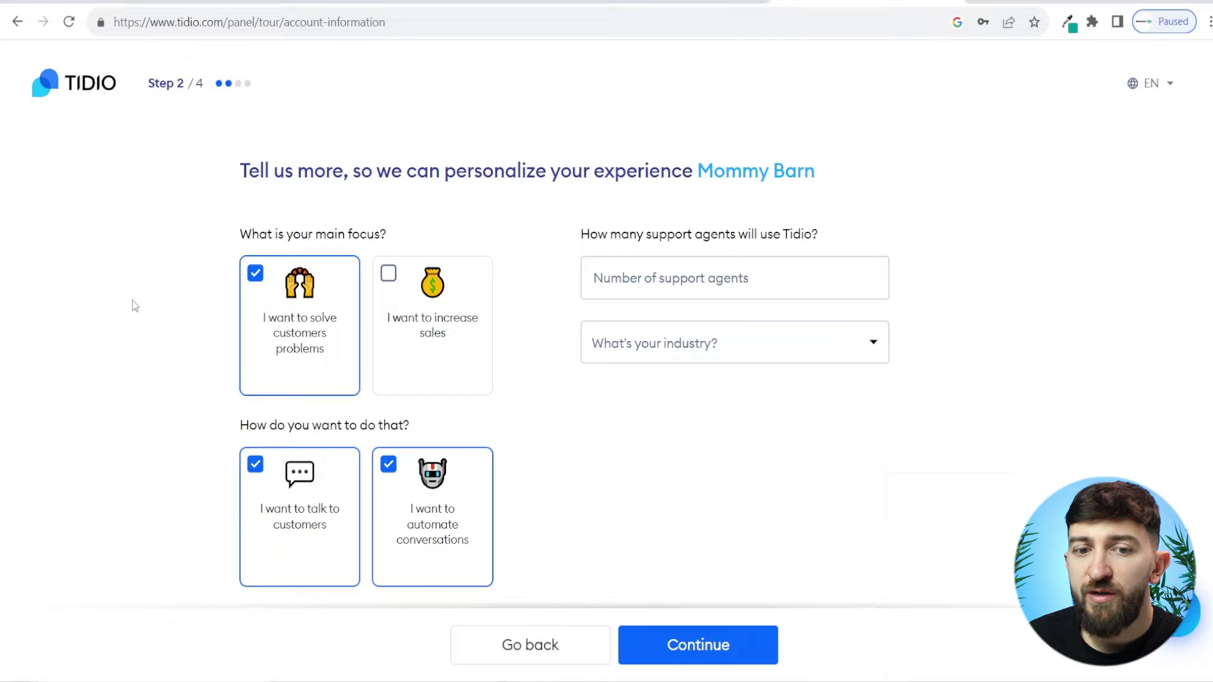
# Step: Add increasing sales as a focus, with 1 agent, Online Store industry and 26-250 customers
pyautogui.click(411, 323)
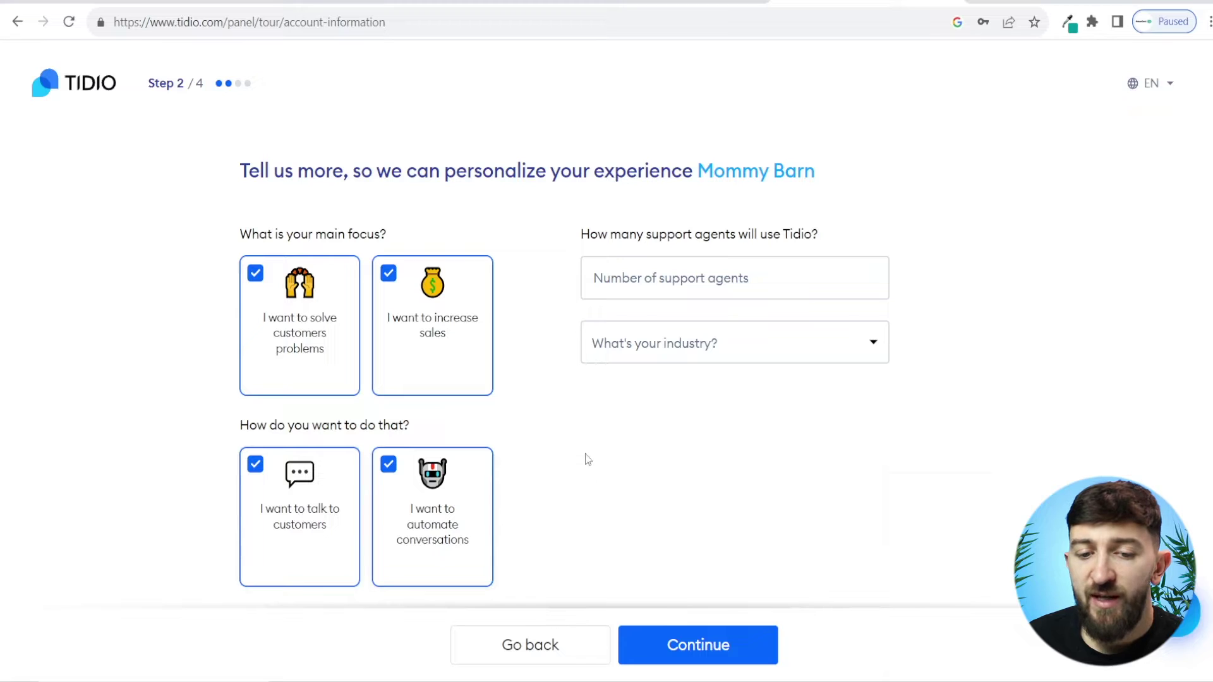
pyautogui.click(646, 274)
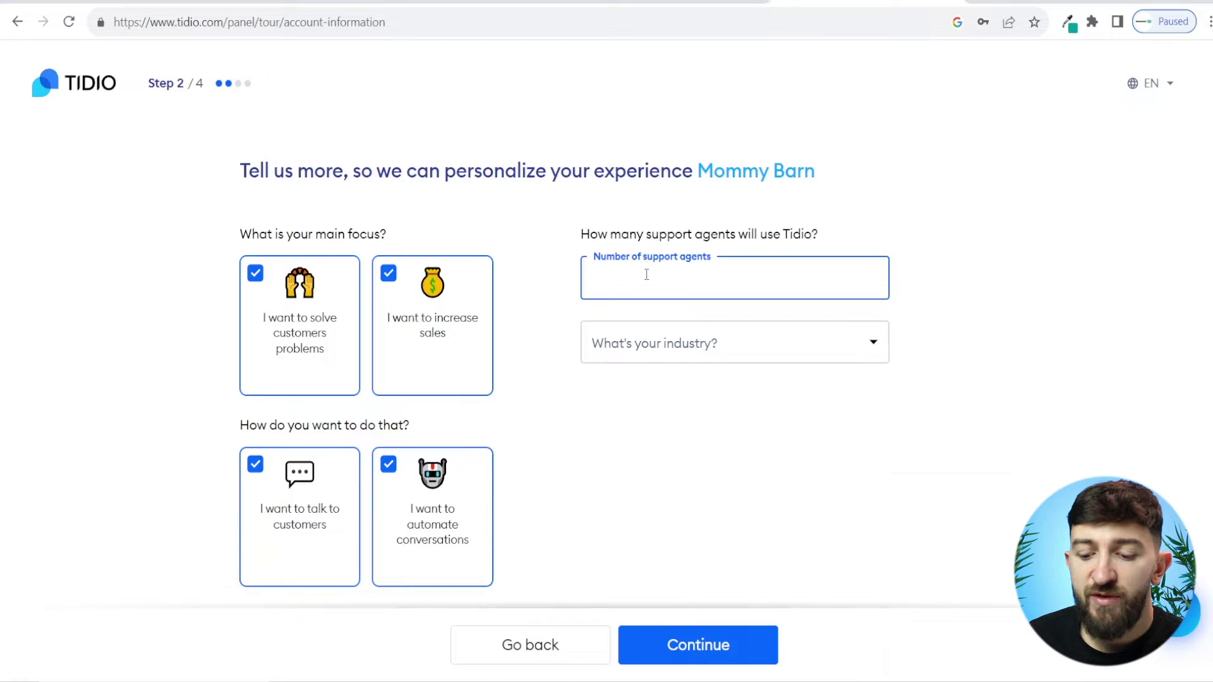
pyautogui.write('1')
pyautogui.click(686, 346)
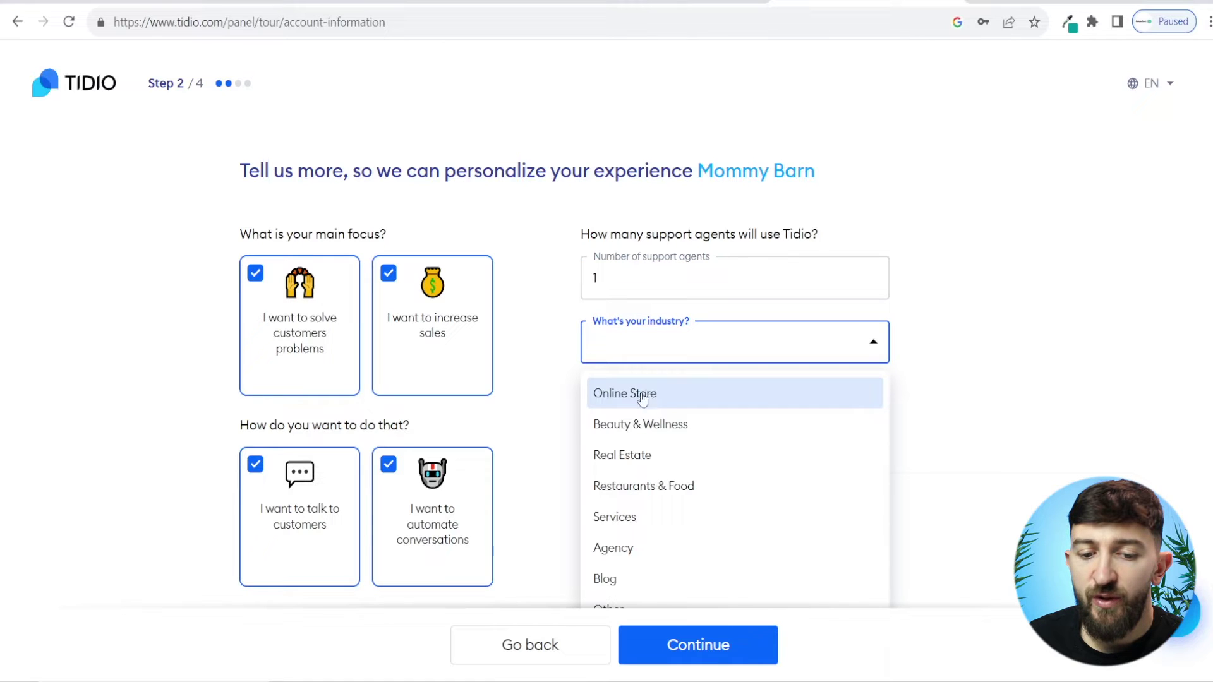
pyautogui.click(678, 394)
pyautogui.click(787, 423)
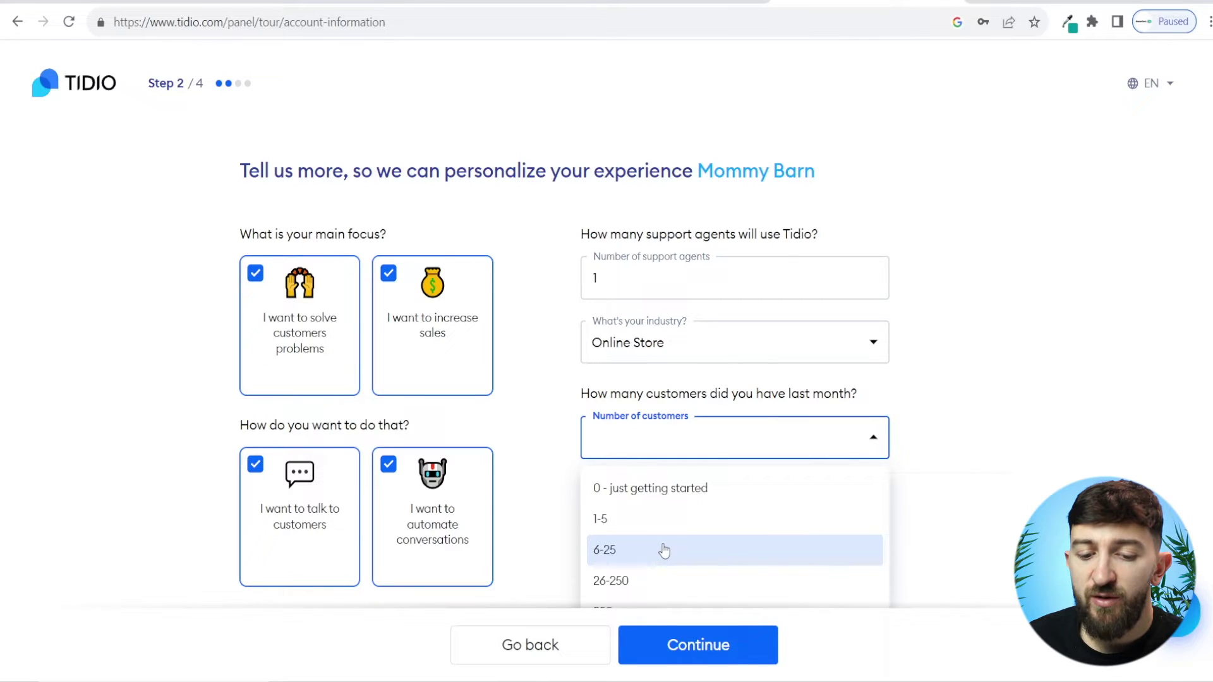
pyautogui.click(651, 580)
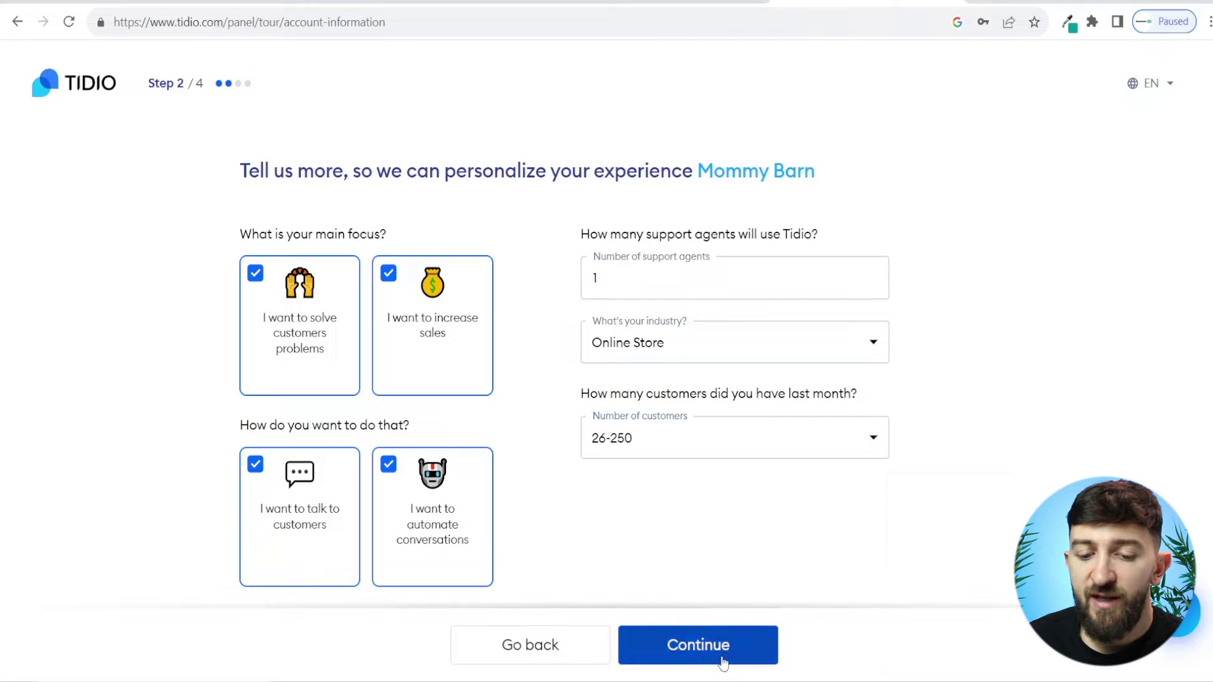
pyautogui.click(715, 649)
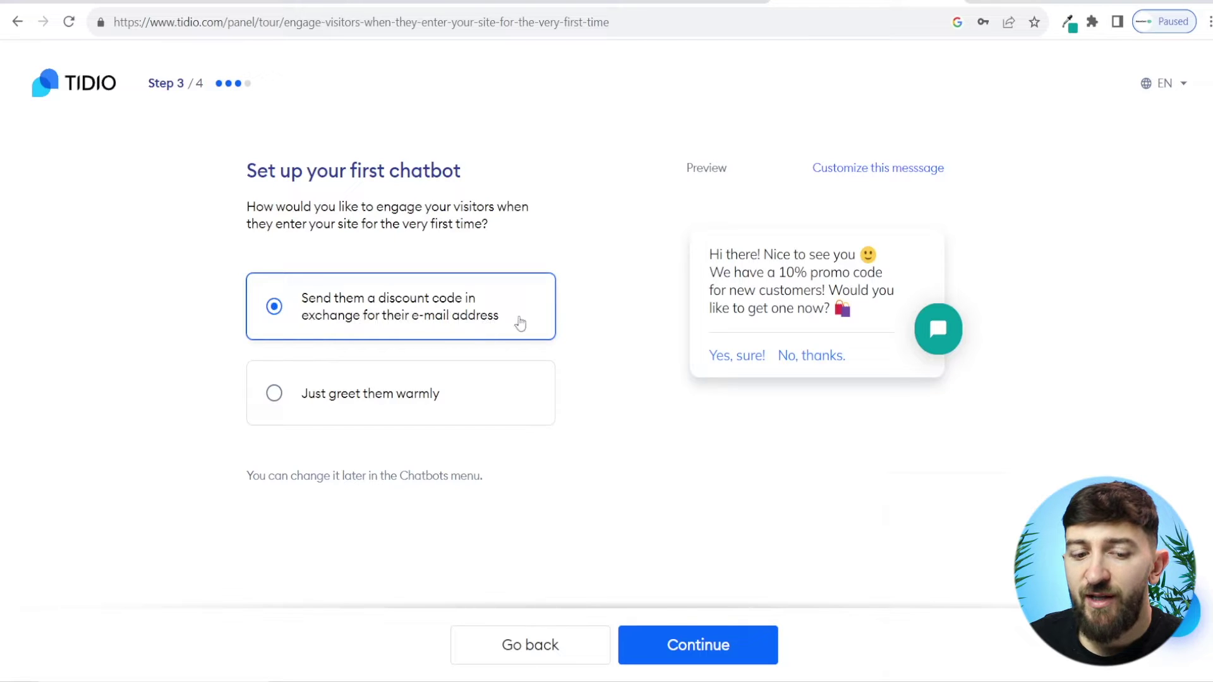
# Step: Pick the discount-code-for-e-mail chatbot, then connect Tidio to the Shopify store
pyautogui.click(455, 393)
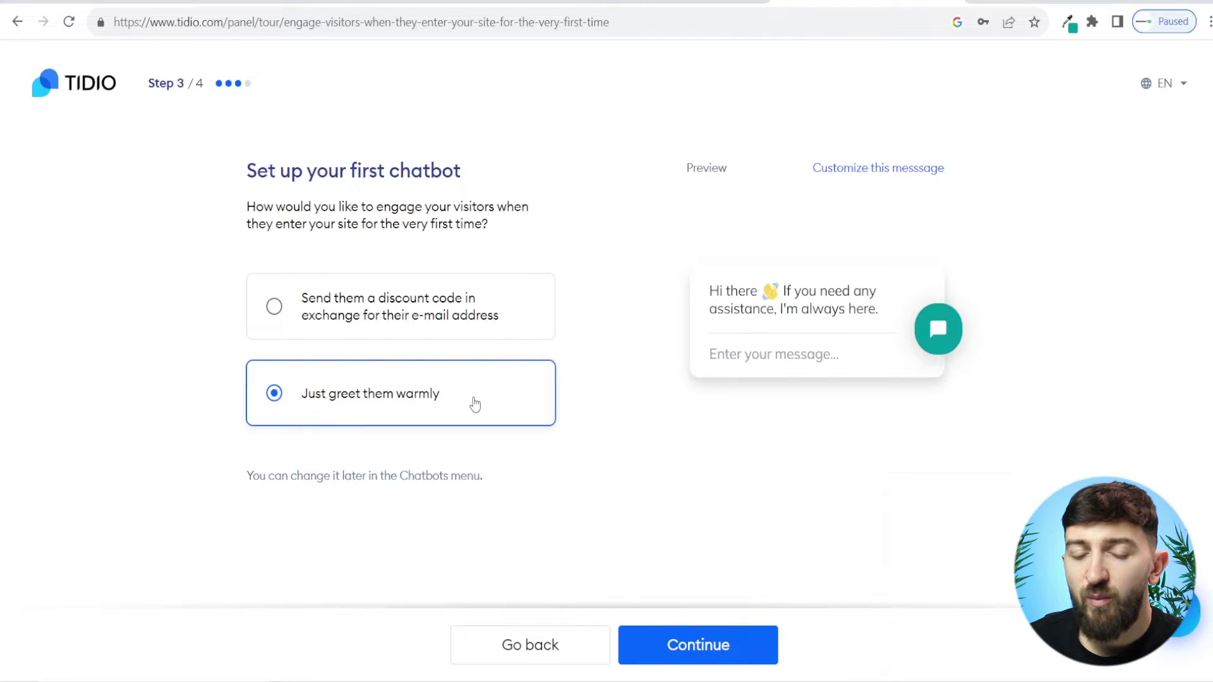
pyautogui.click(379, 326)
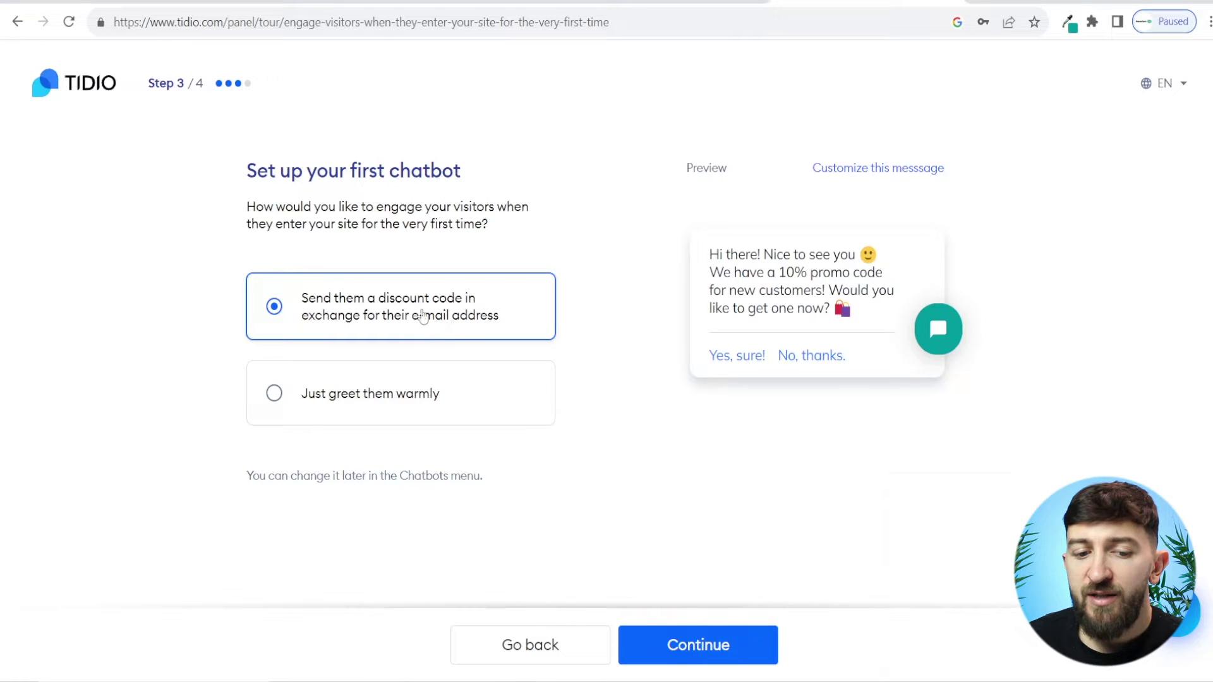
pyautogui.click(705, 647)
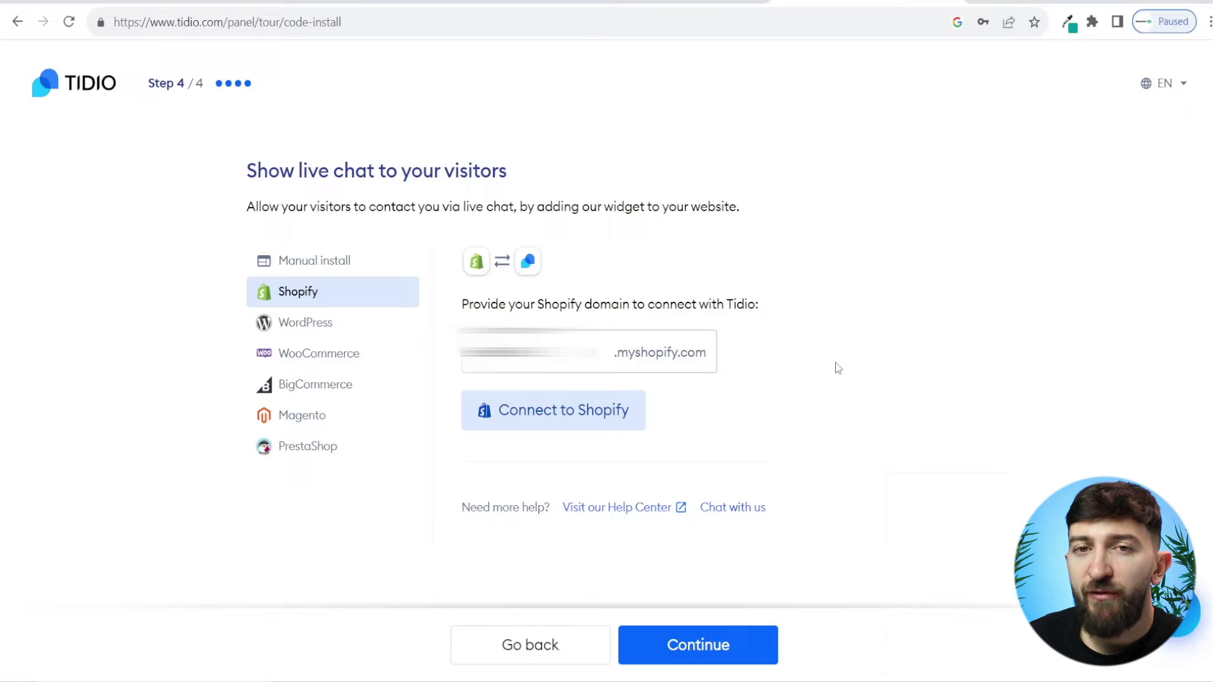
pyautogui.click(592, 428)
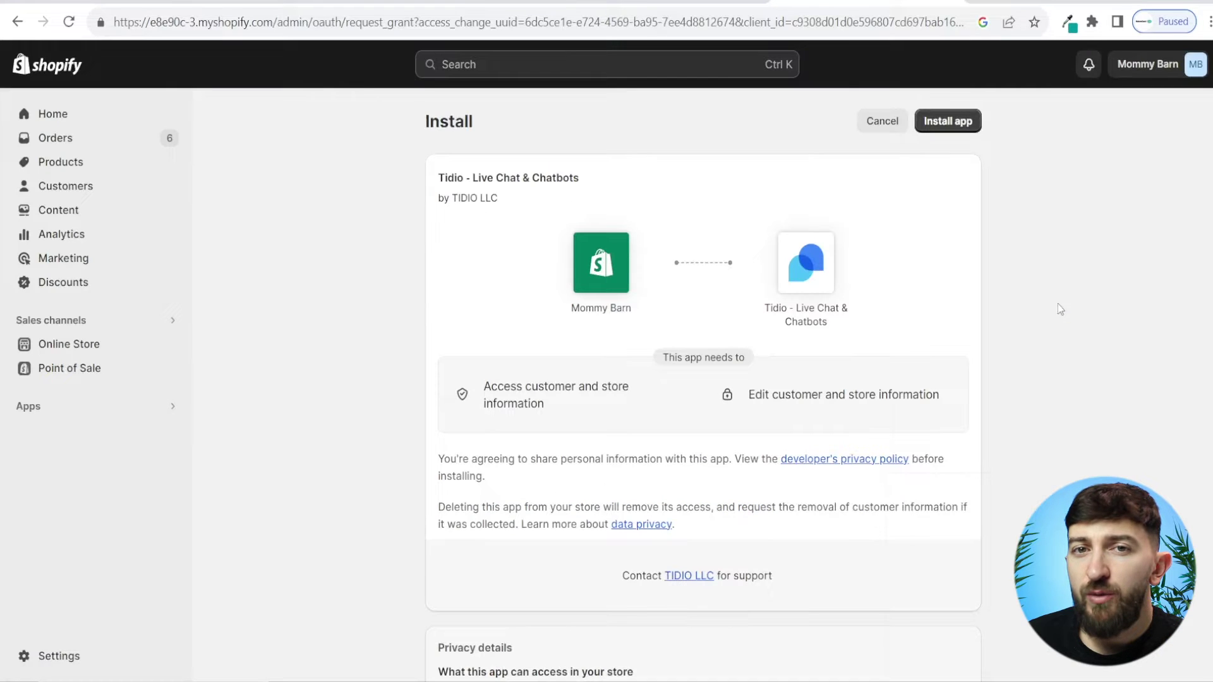
# Step: Install Tidio on Shopify, save the theme with the Tidio Chat Widget enabled, then open Start your first conversation
pyautogui.click(963, 125)
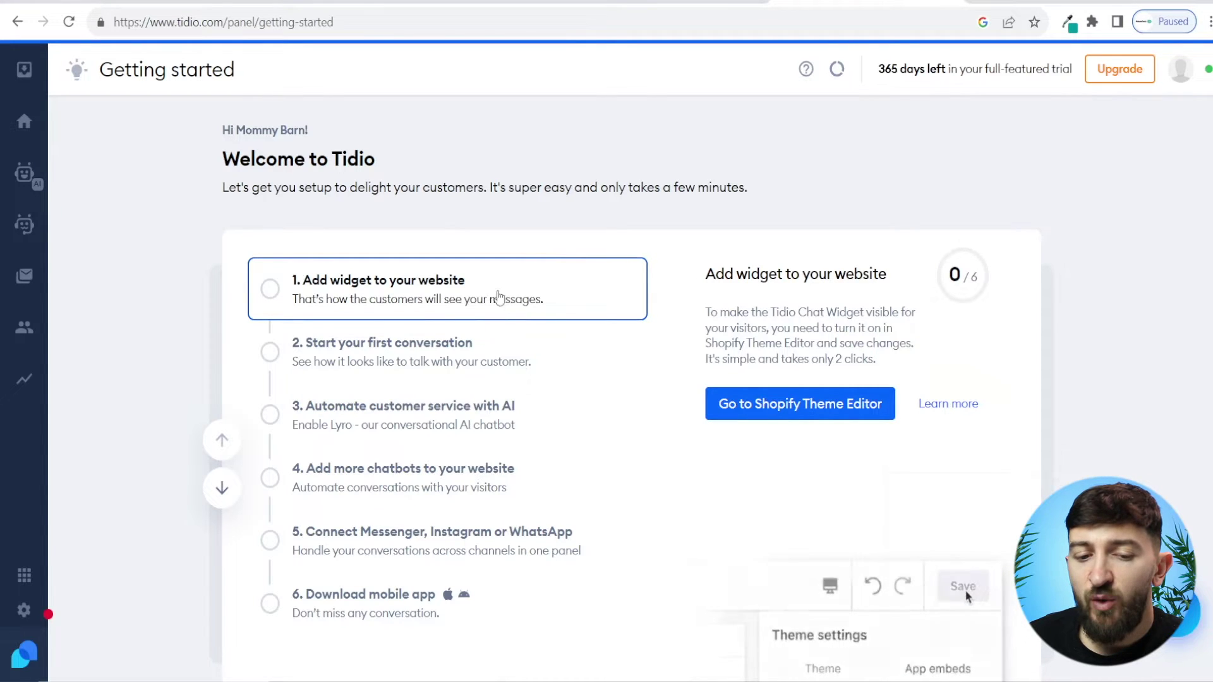
pyautogui.click(786, 409)
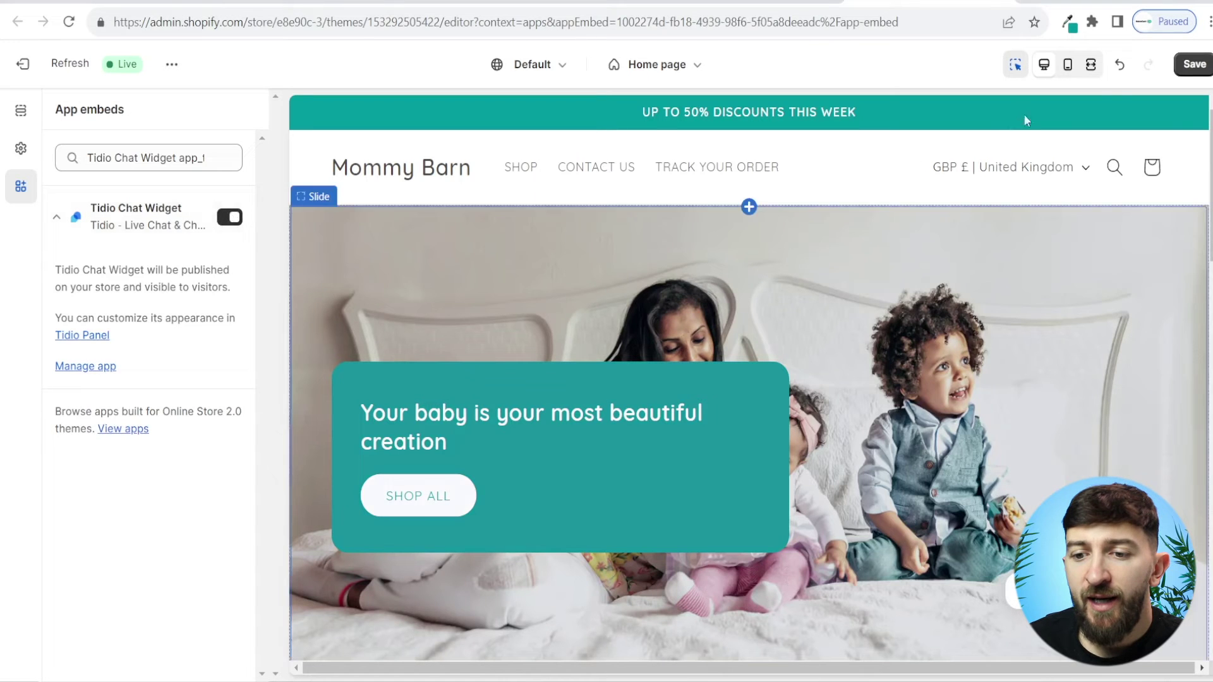
pyautogui.click(1185, 68)
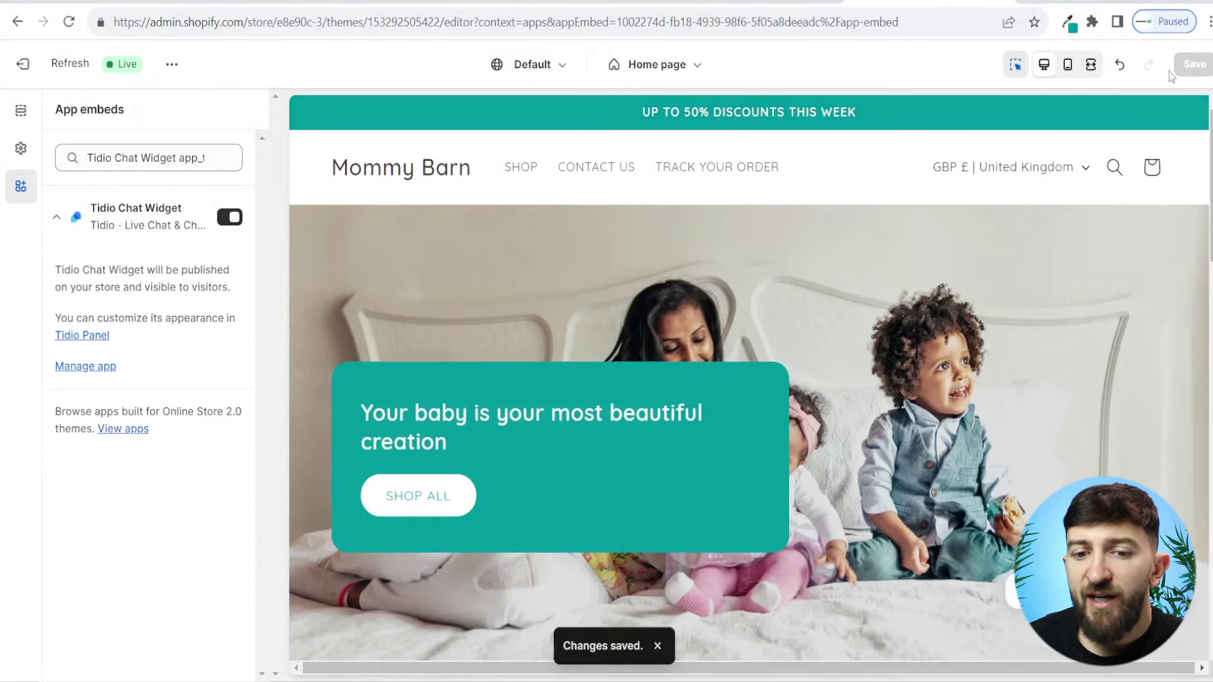
pyautogui.click(761, 3)
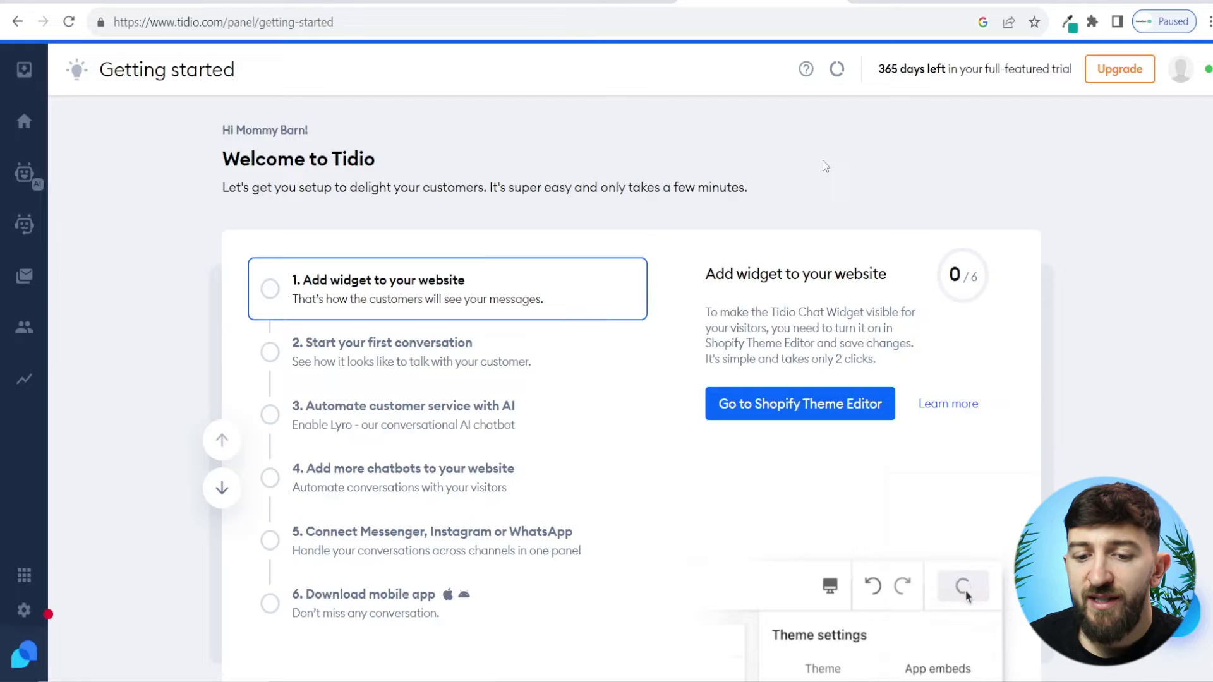
pyautogui.click(434, 345)
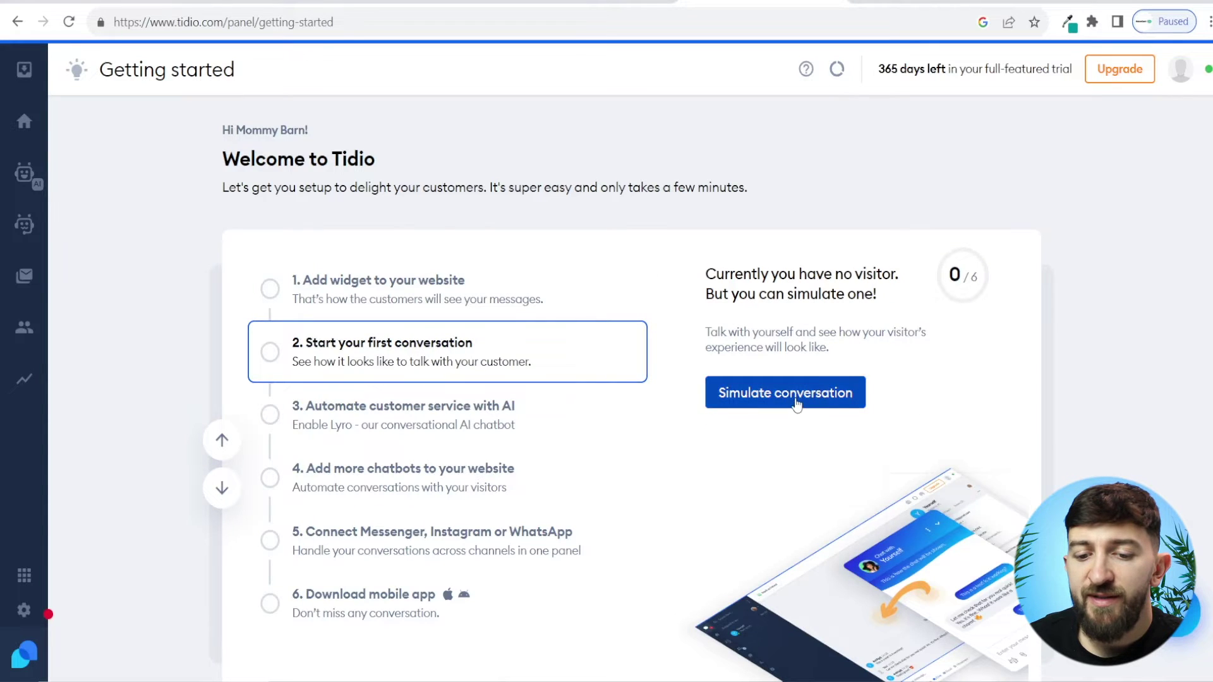
# Step: Simulate a visitor chat: accept the 10% offer, submit a visitor e-mail, and subscribe to news
pyautogui.click(797, 405)
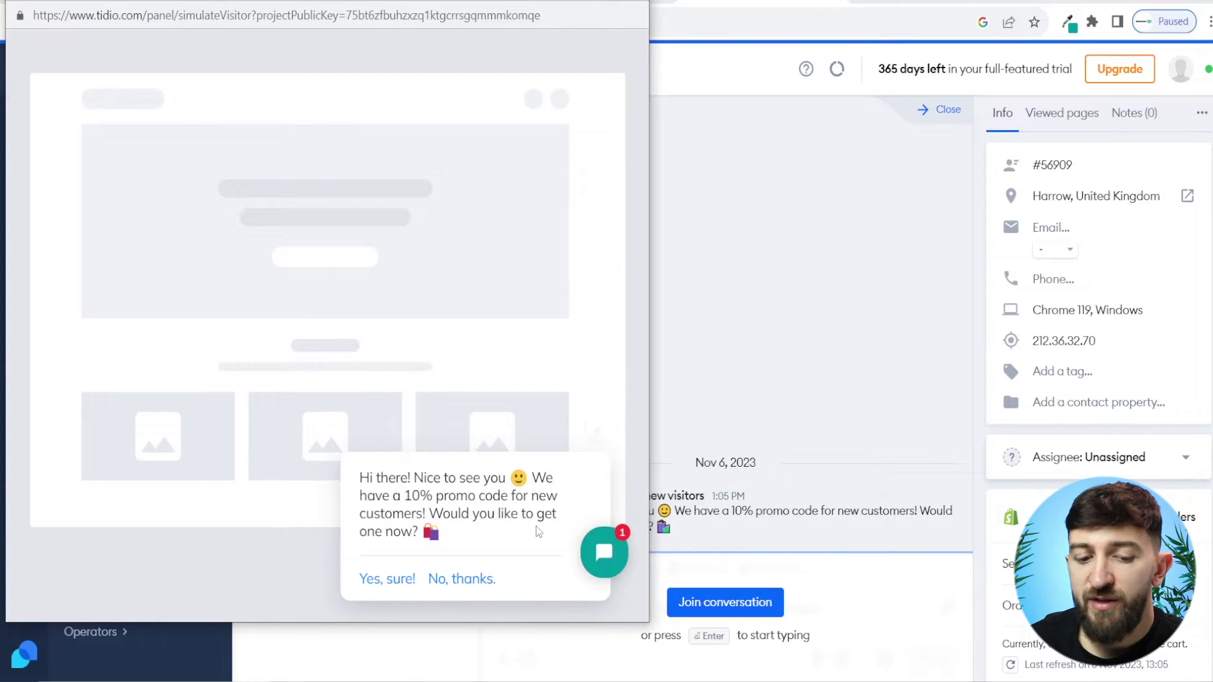
pyautogui.click(394, 579)
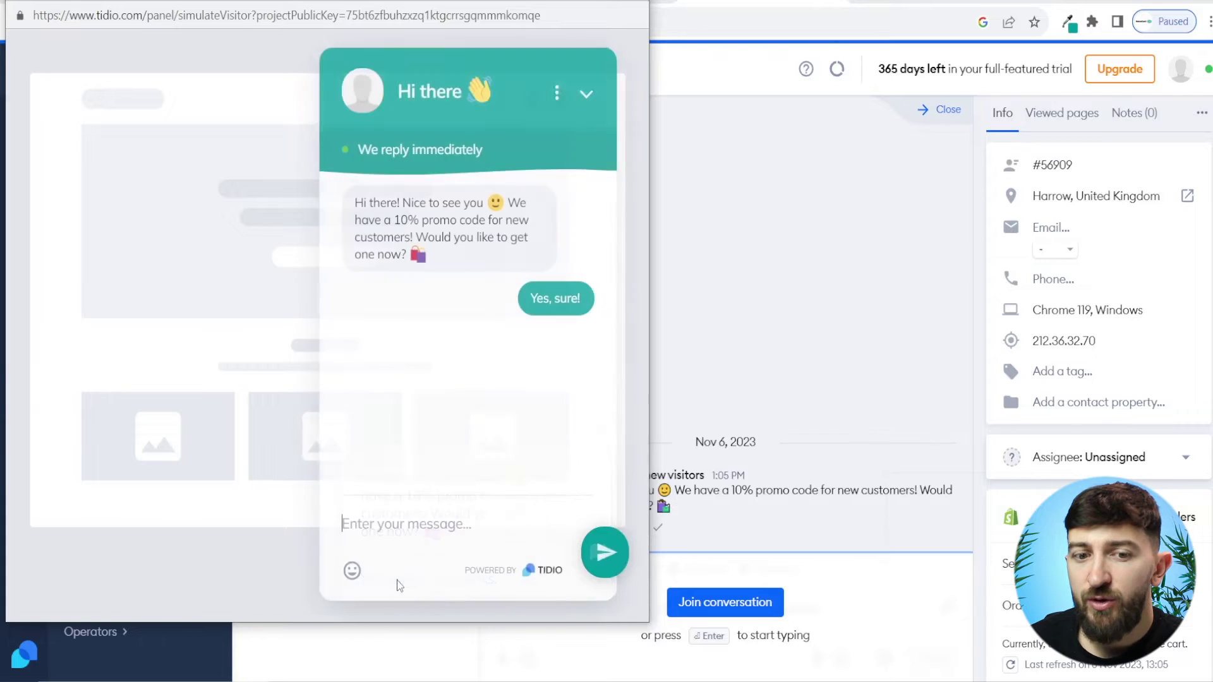
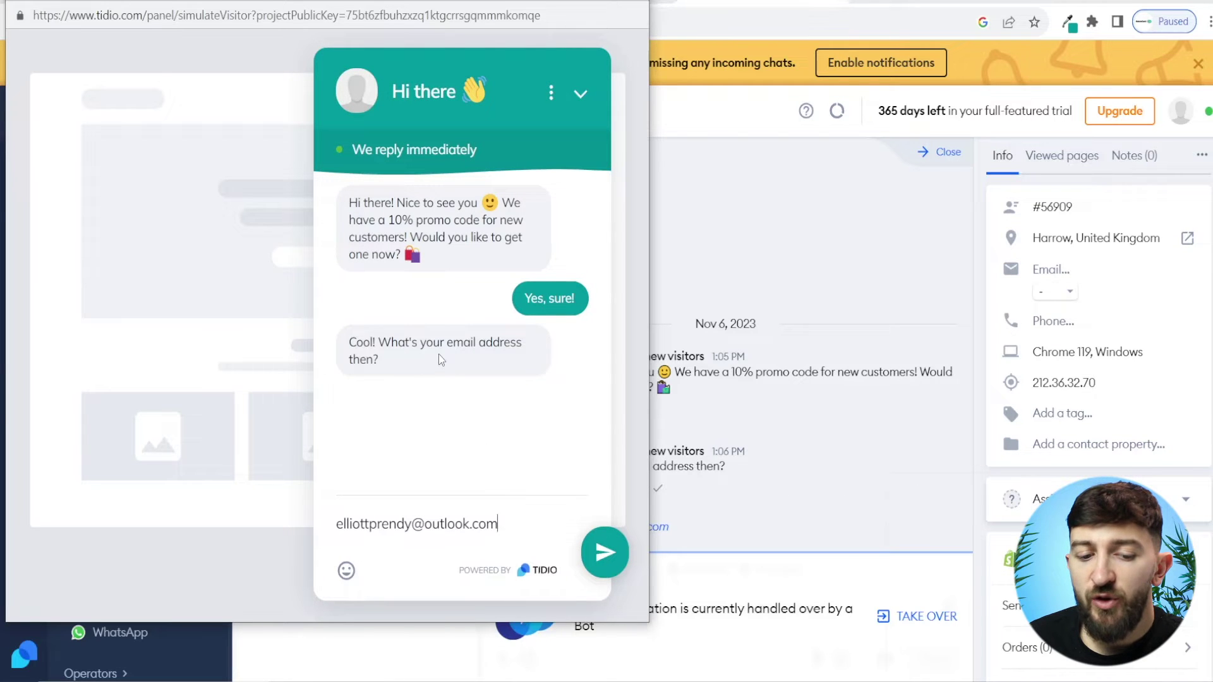
pyautogui.click(606, 556)
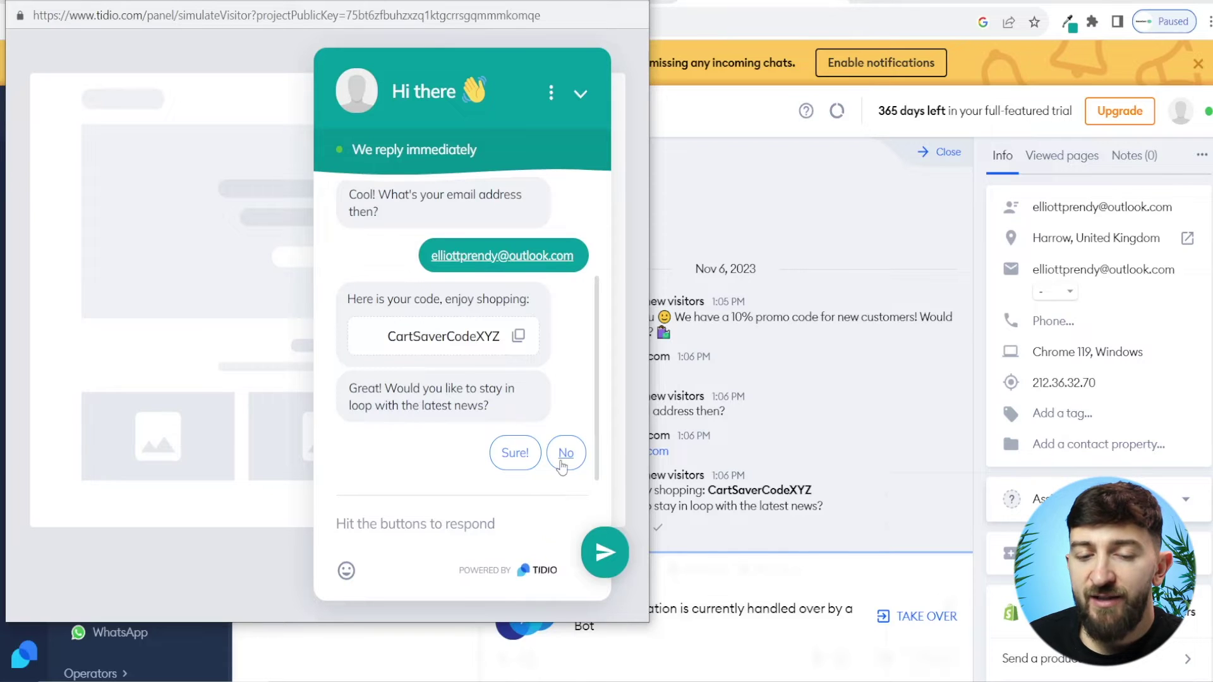
pyautogui.click(515, 452)
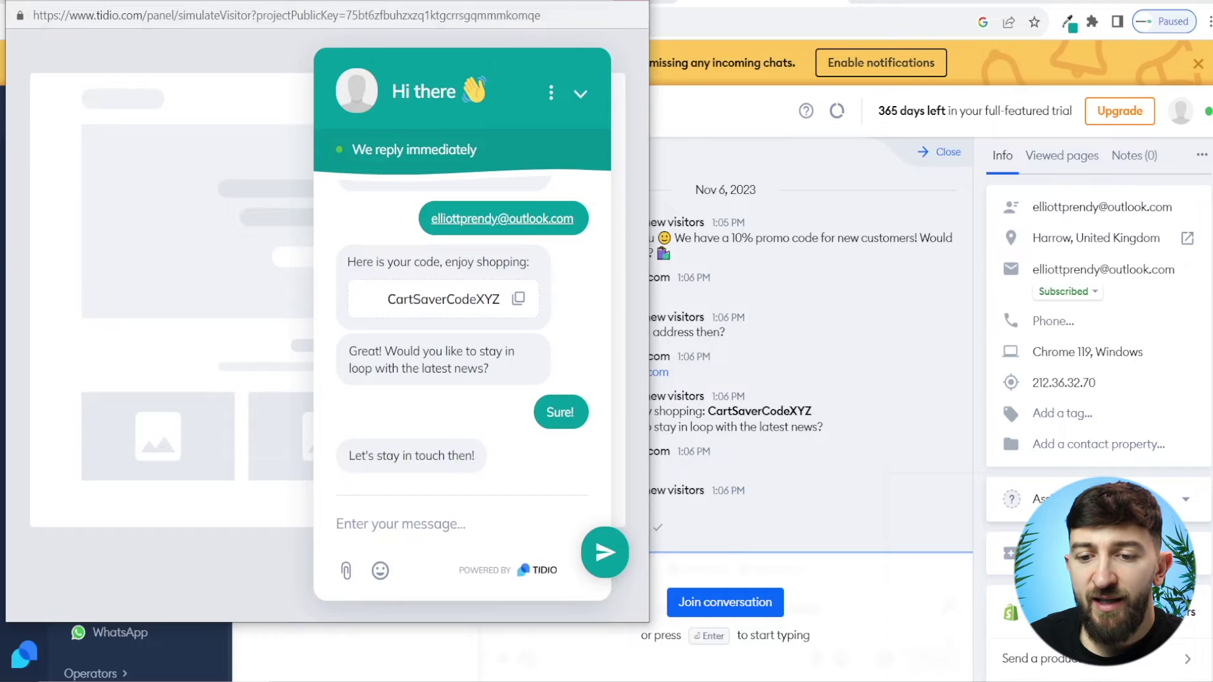
pyautogui.hotkey('ctrl', 'w')
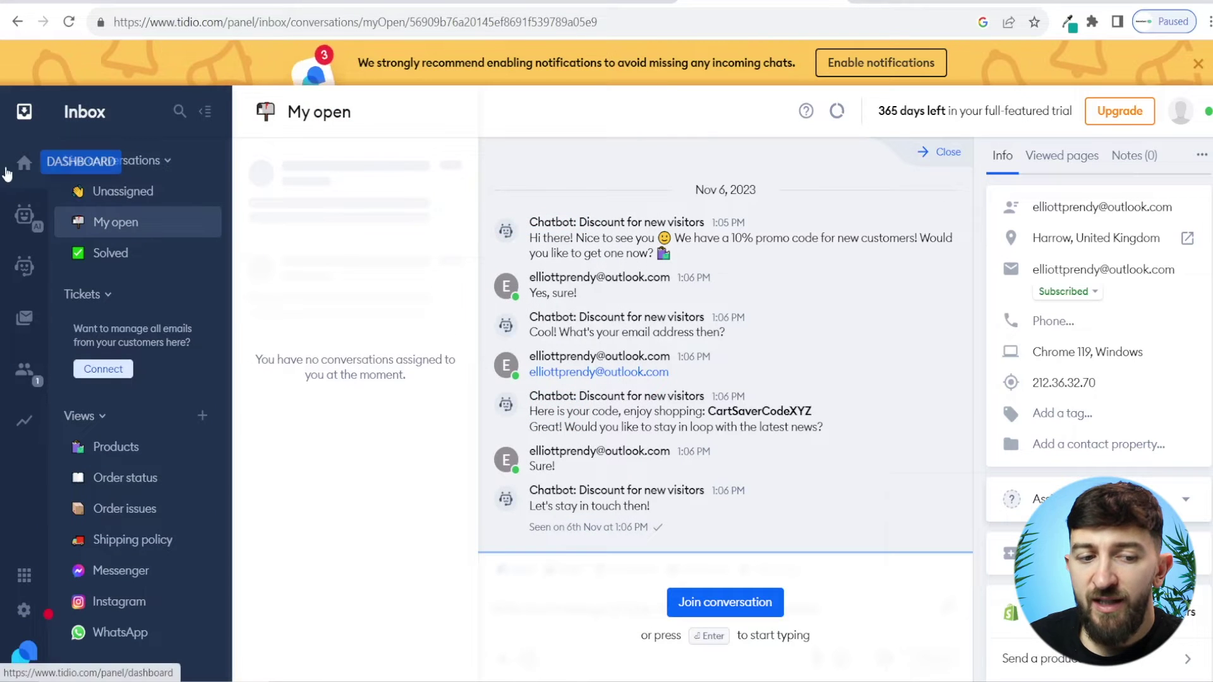
# Step: From the dashboard, open the getting-started checklist's step 3, Automate customer service with AI
pyautogui.click(19, 165)
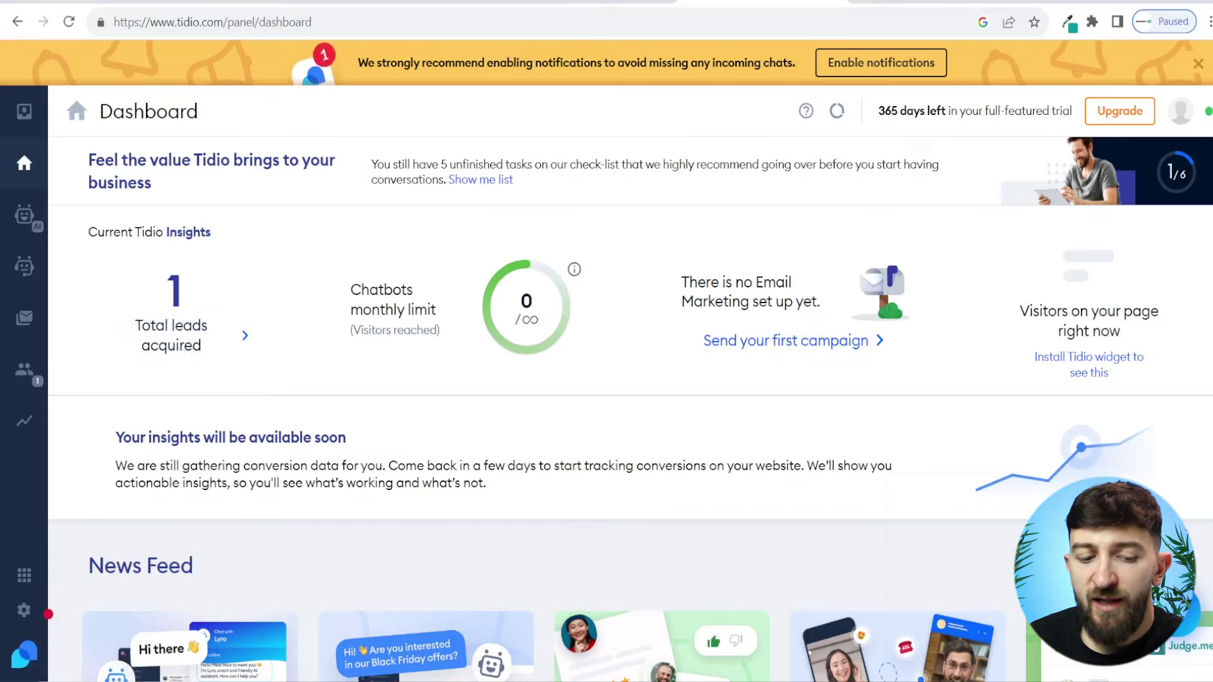
pyautogui.click(34, 659)
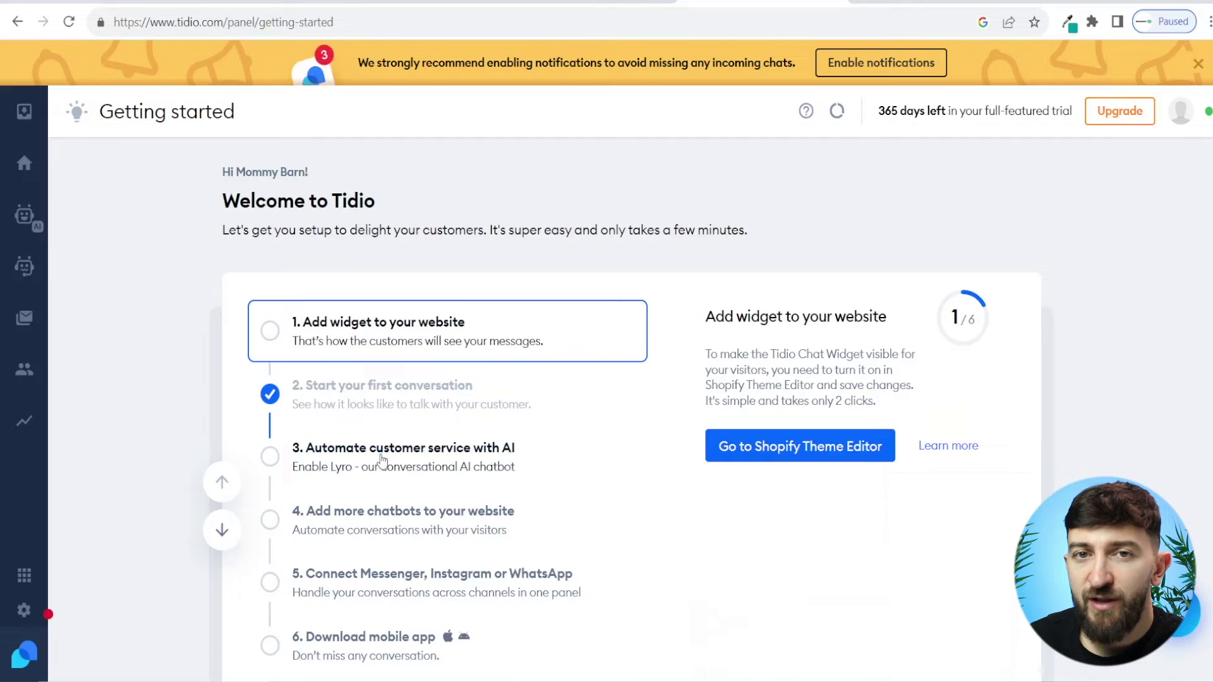
pyautogui.click(352, 463)
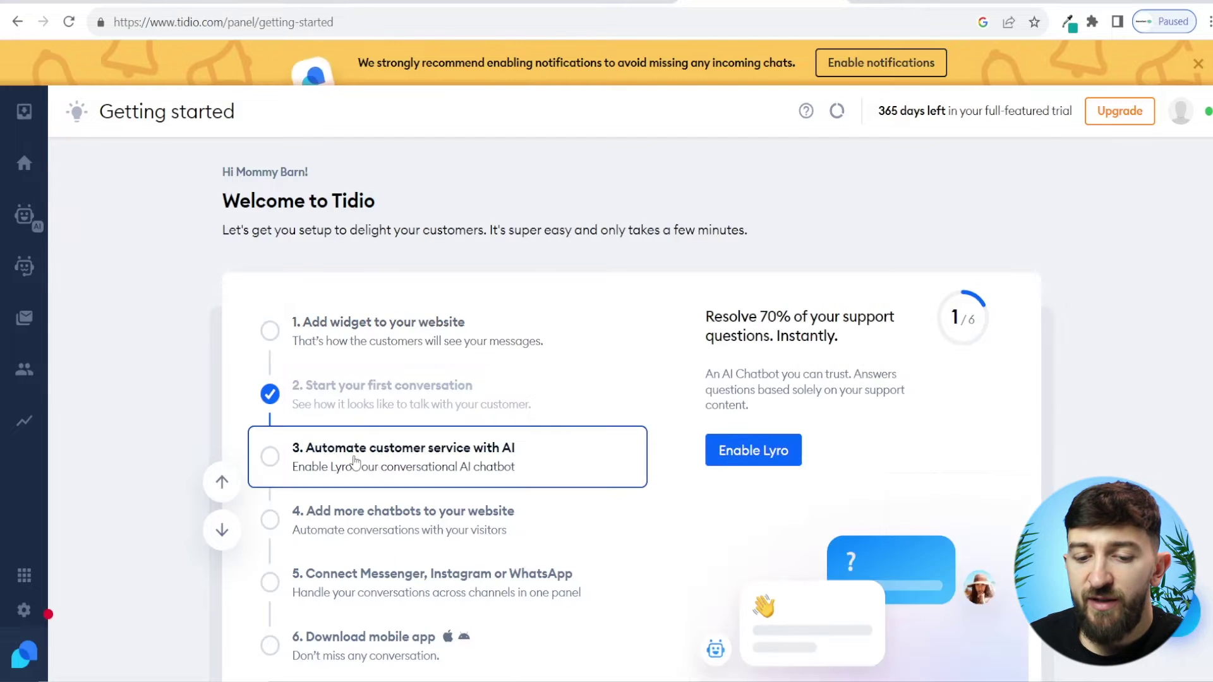
# Step: Enable Lyro, accept the AI usage restrictions, and choose importing existing FAQs as the knowledge source
pyautogui.click(741, 459)
pyautogui.click(214, 527)
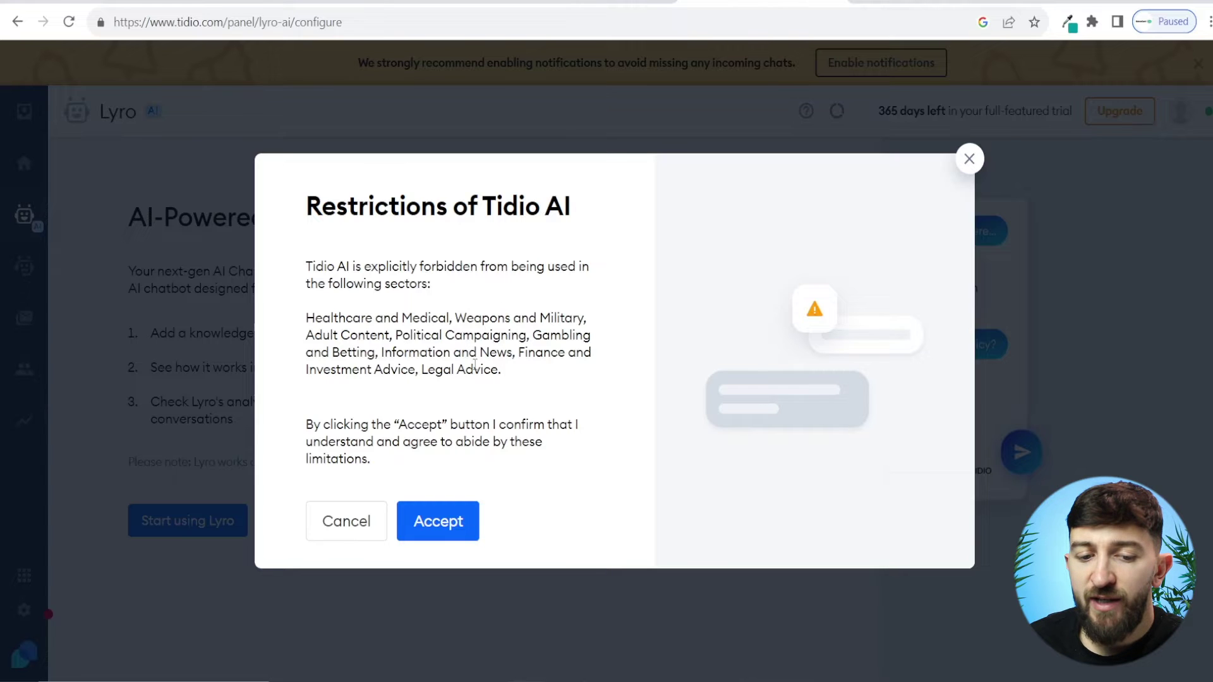
pyautogui.click(450, 523)
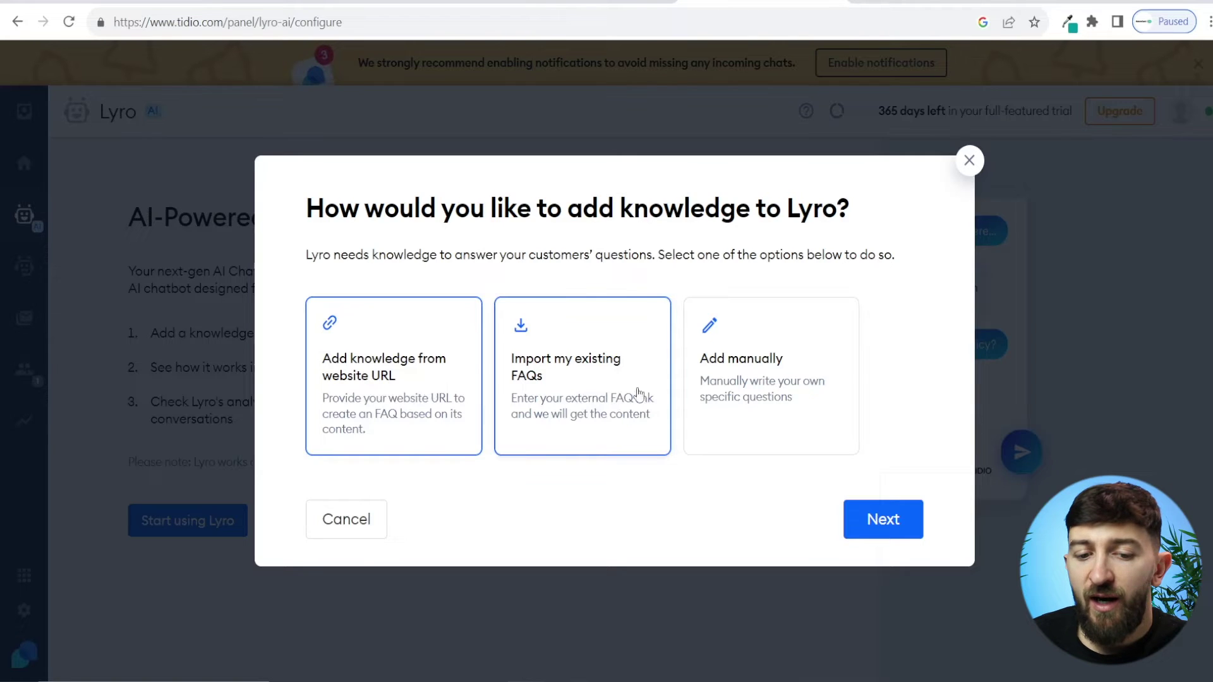
pyautogui.click(575, 388)
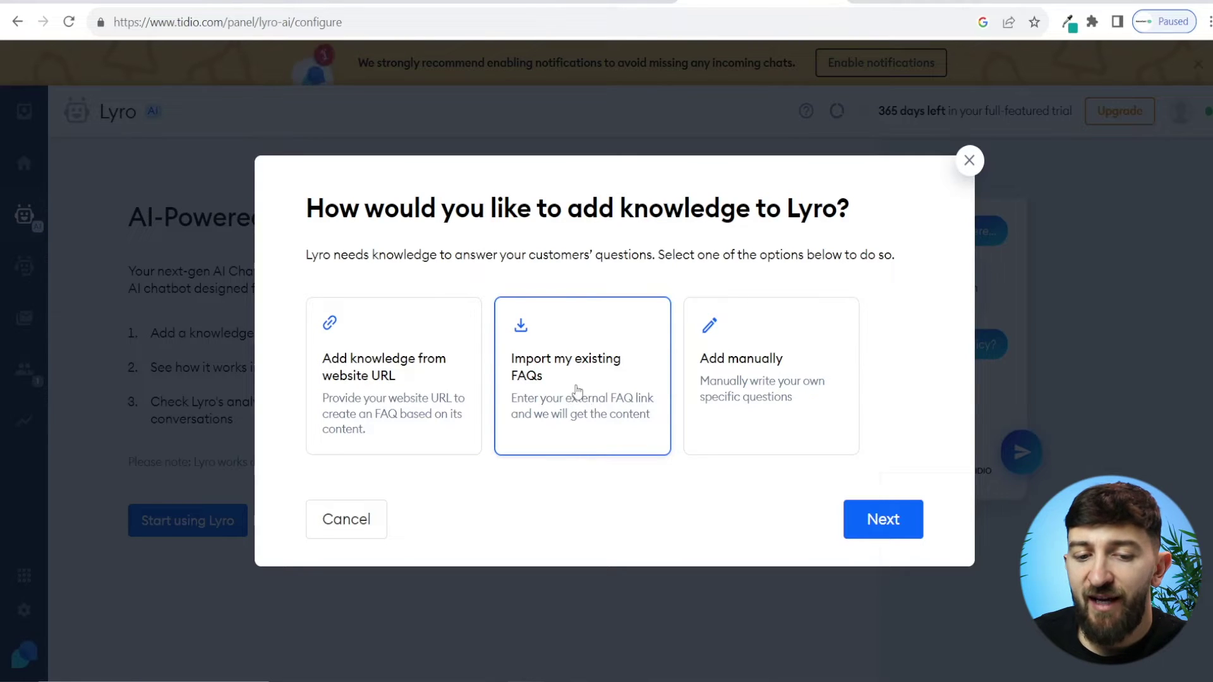
pyautogui.click(868, 519)
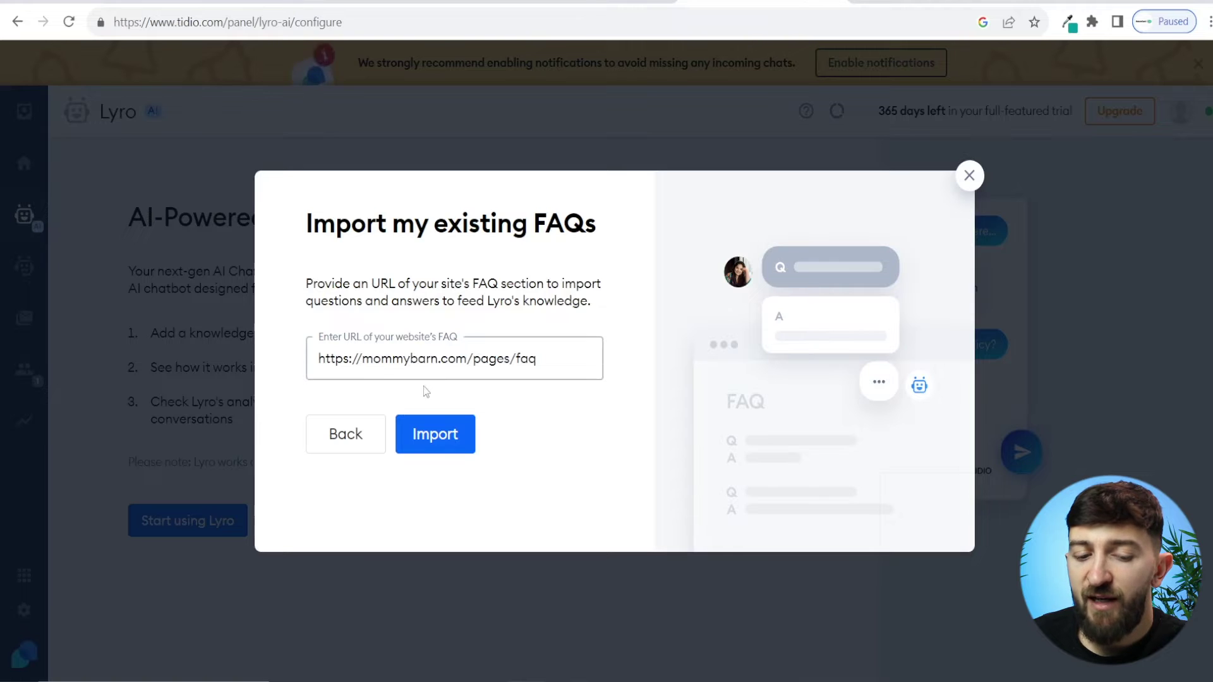
pyautogui.click(348, 434)
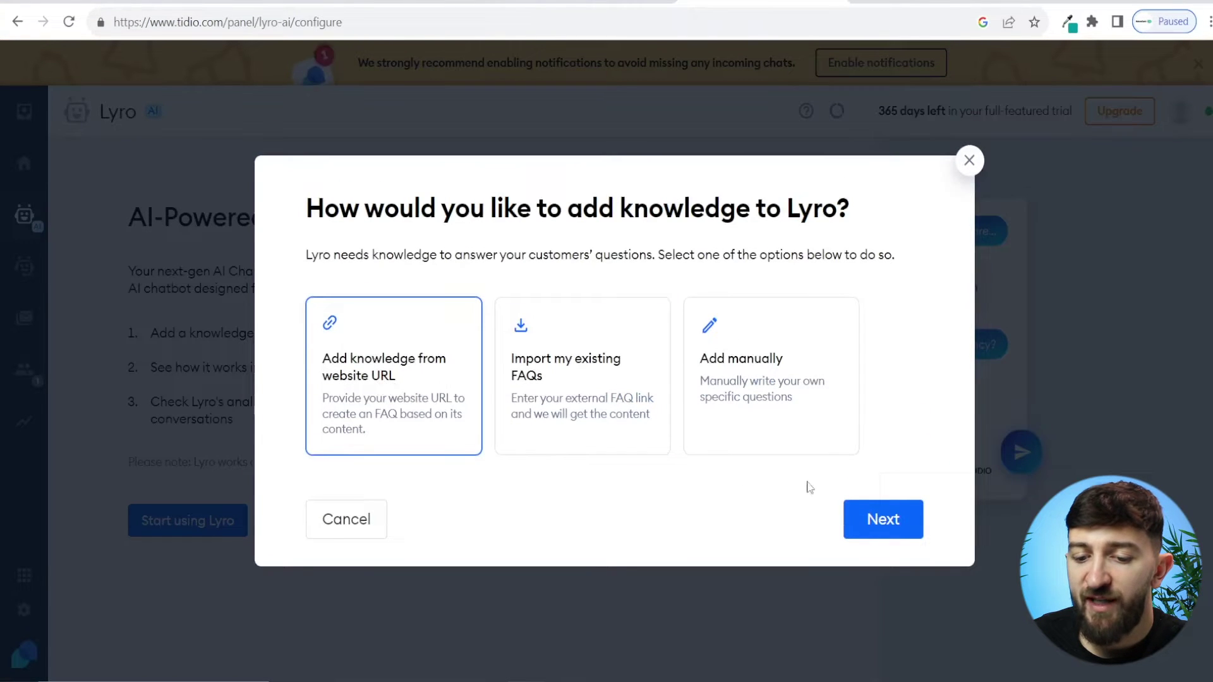
pyautogui.click(907, 520)
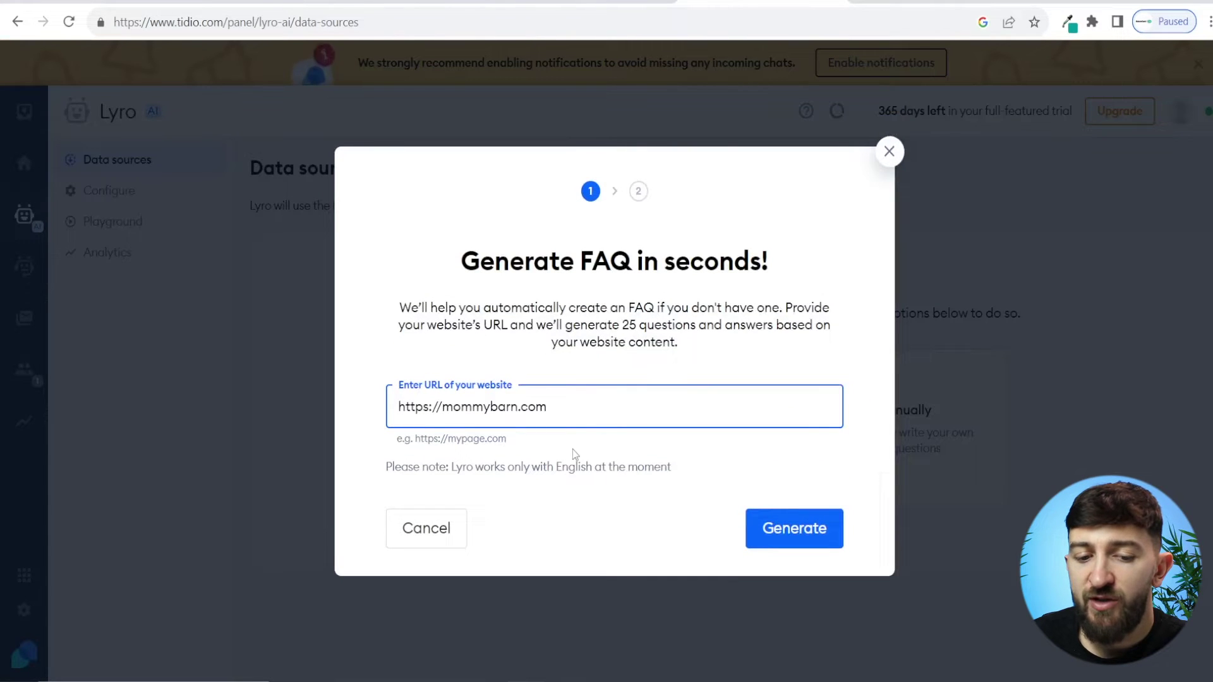
pyautogui.click(431, 531)
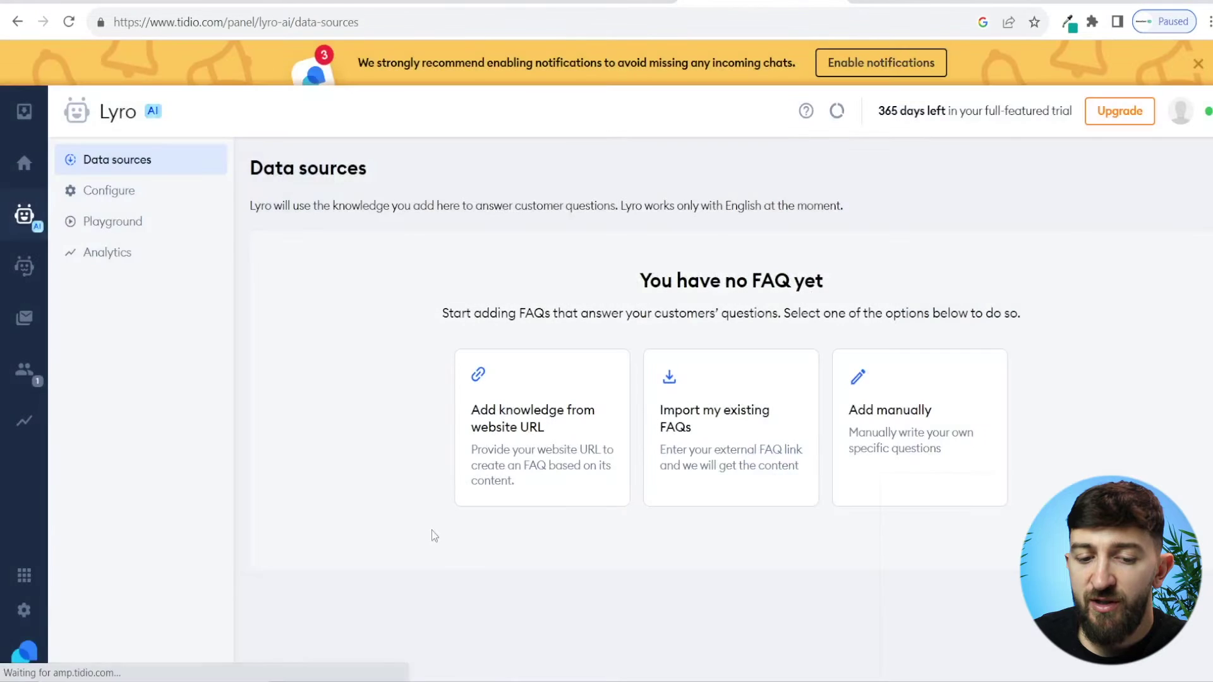
pyautogui.click(730, 414)
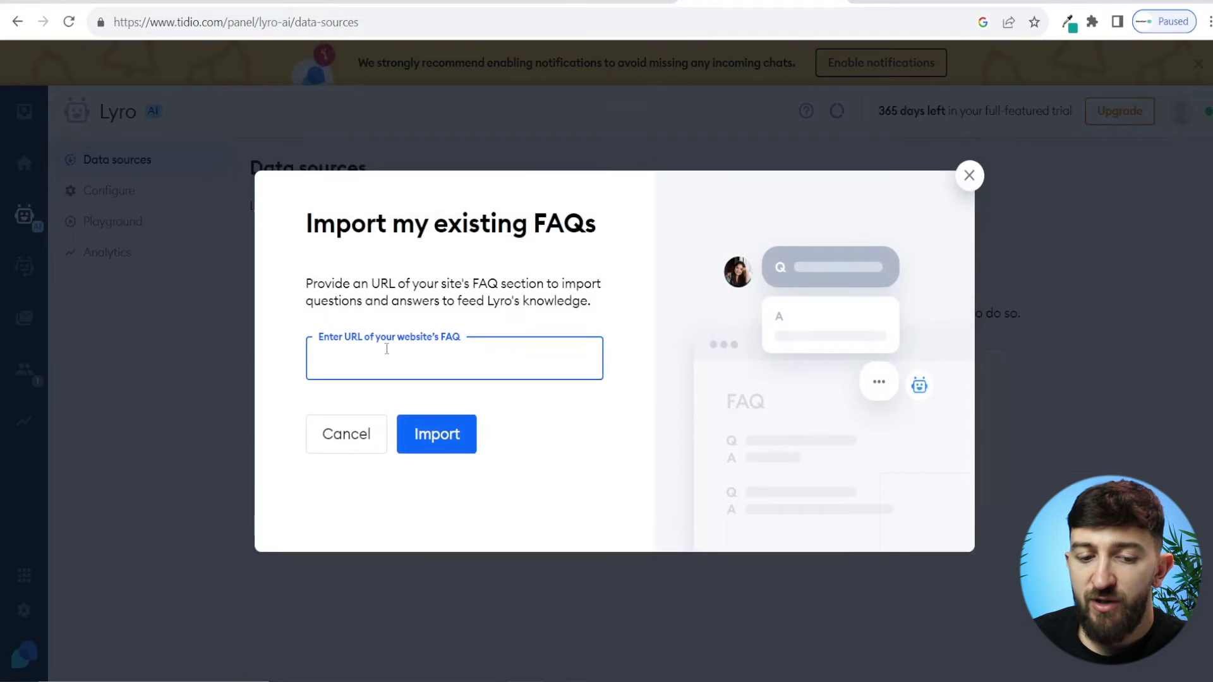
pyautogui.write('https://mommybarn.com/pages/faq')
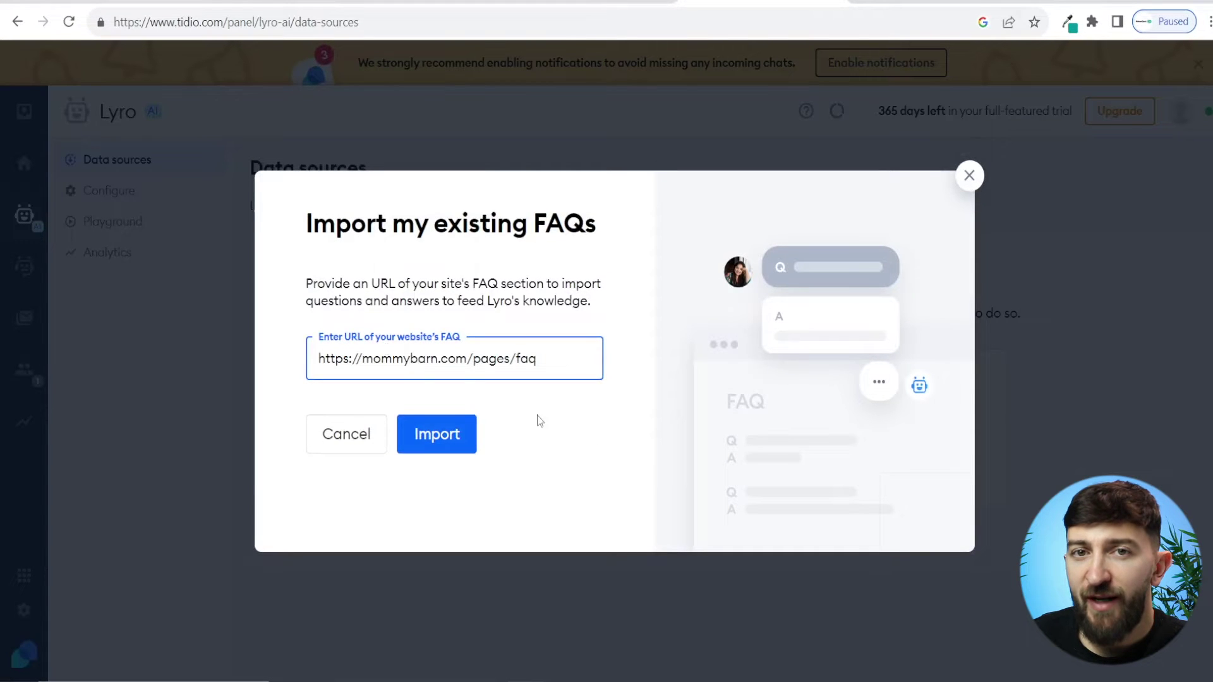
pyautogui.click(459, 446)
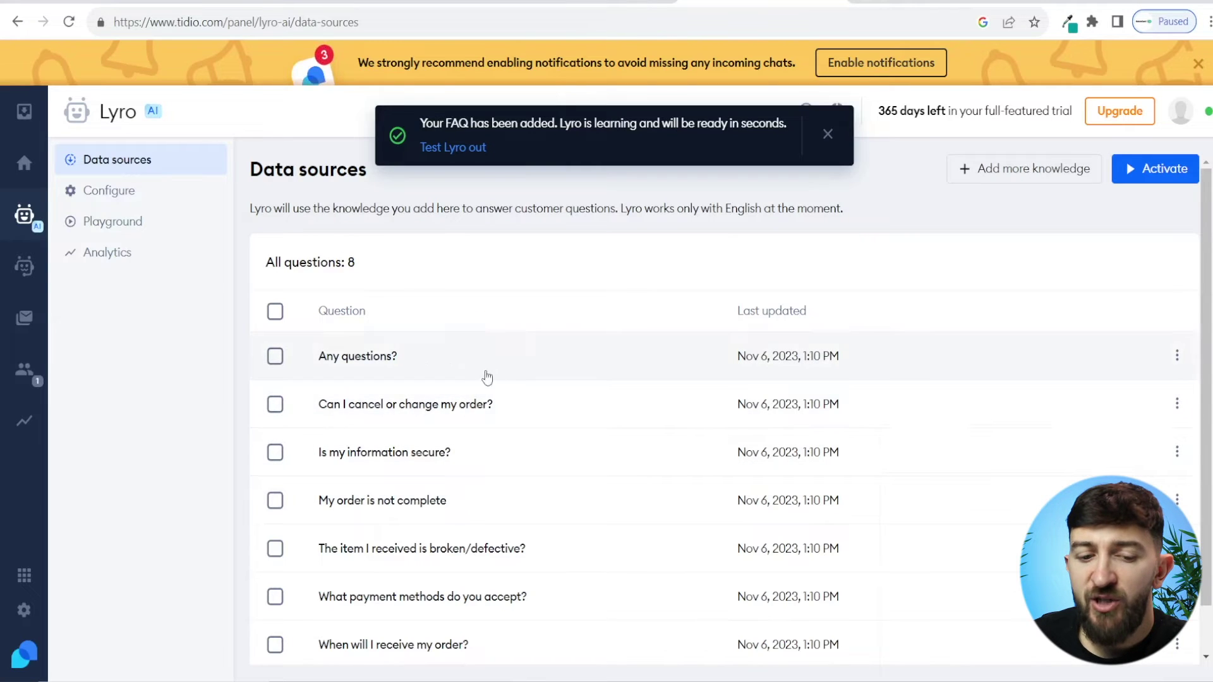
# Step: Activate Lyro from the Data sources page and bring back the add-more-knowledge choices
pyautogui.click(1165, 169)
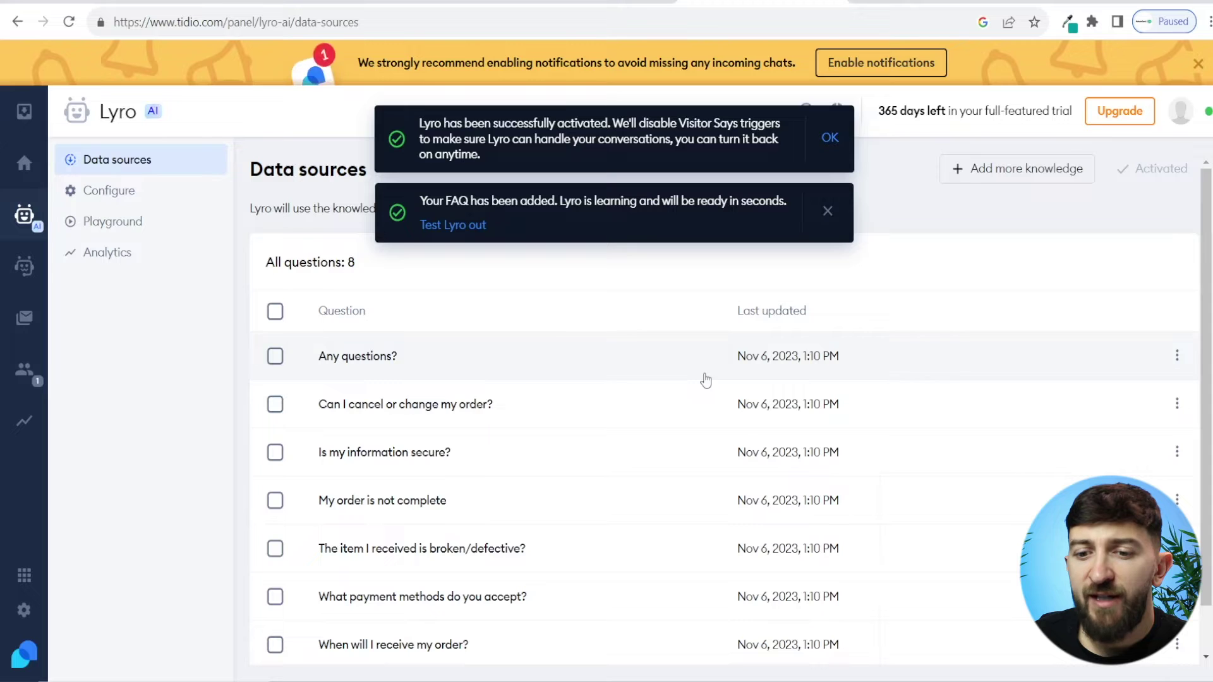
pyautogui.click(1005, 170)
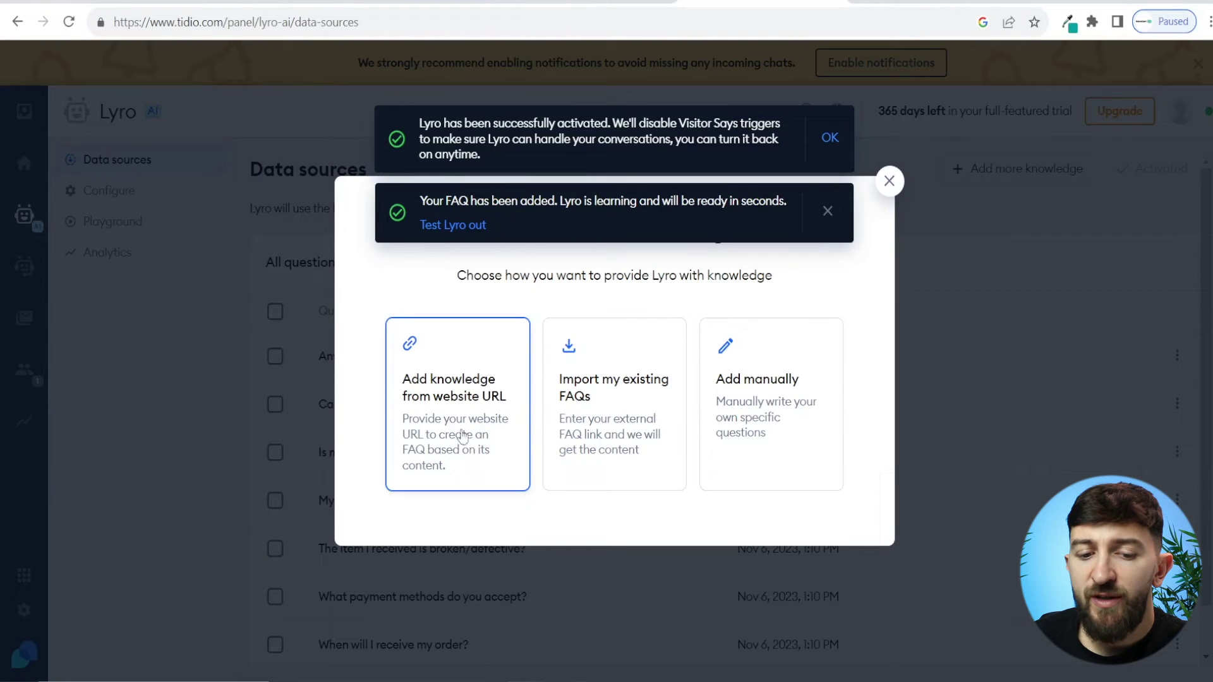
# Step: Generate FAQ questions from the store website URL and review the generated list
pyautogui.click(455, 406)
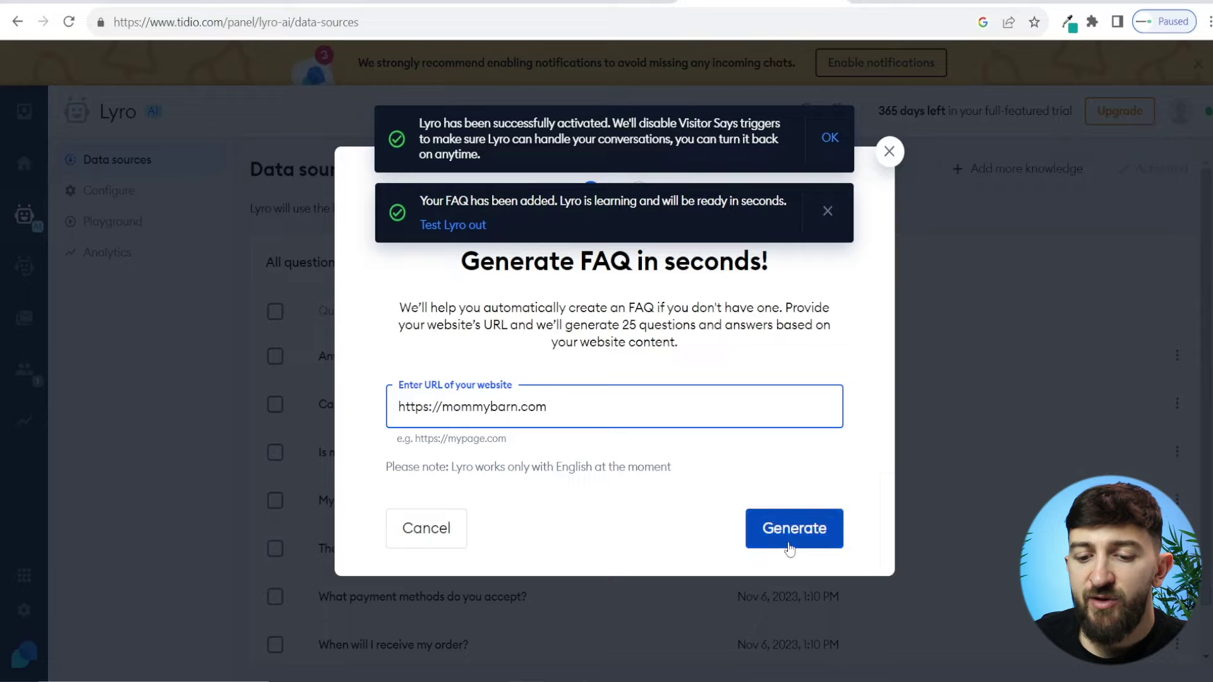
pyautogui.click(792, 530)
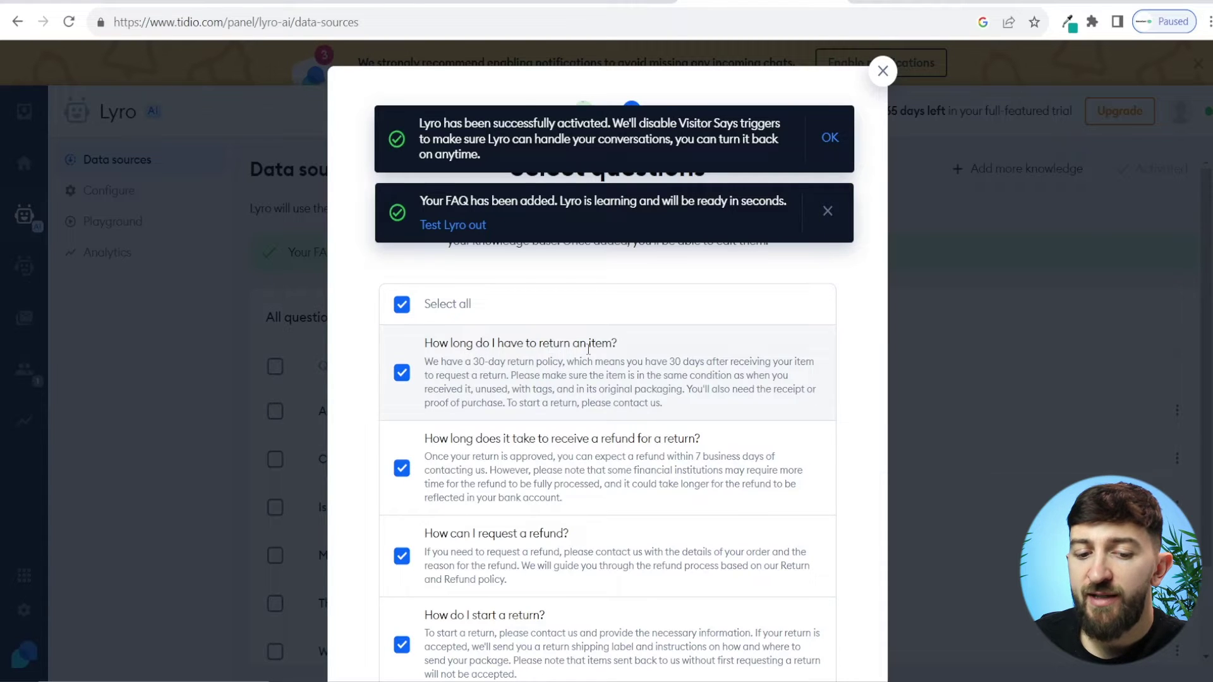
pyautogui.scroll(-1, 533, 401)
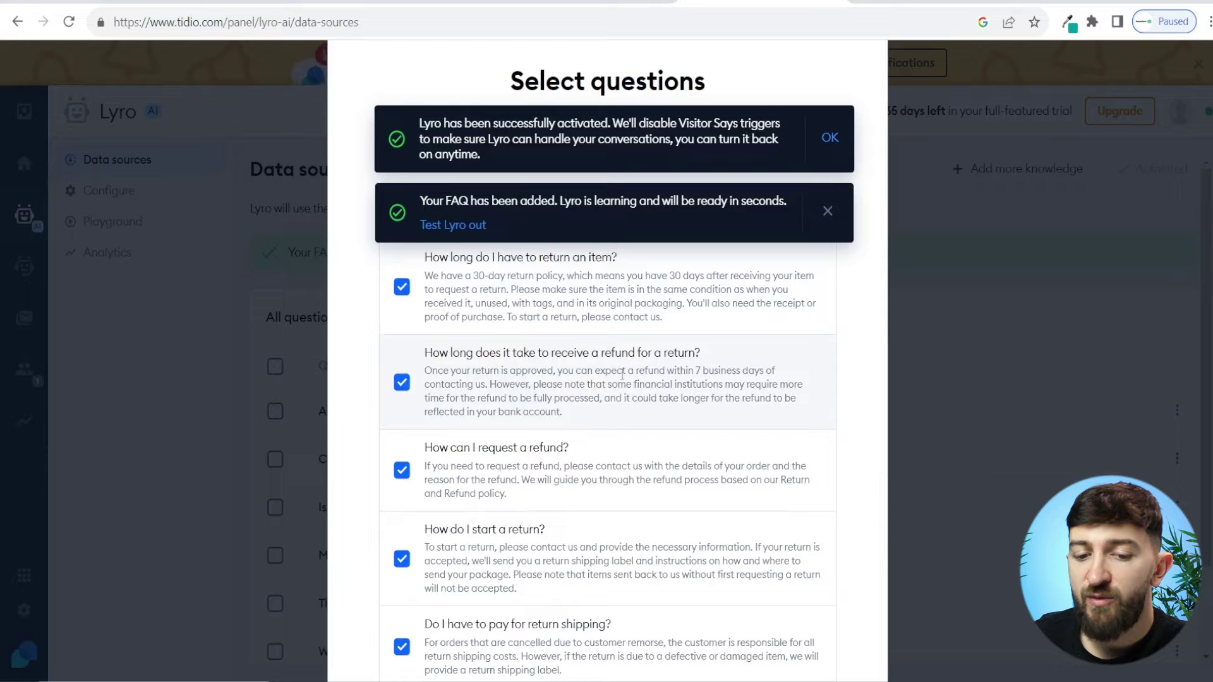
pyautogui.scroll(-1, 635, 379)
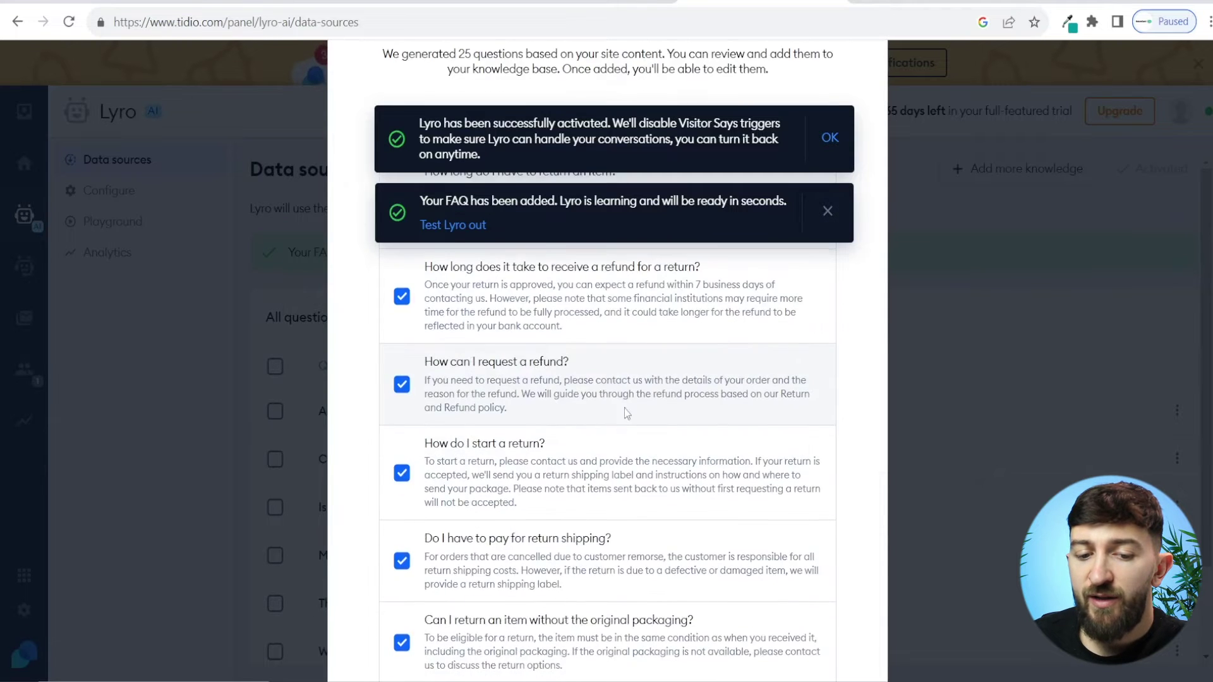
pyautogui.scroll(-1, 602, 378)
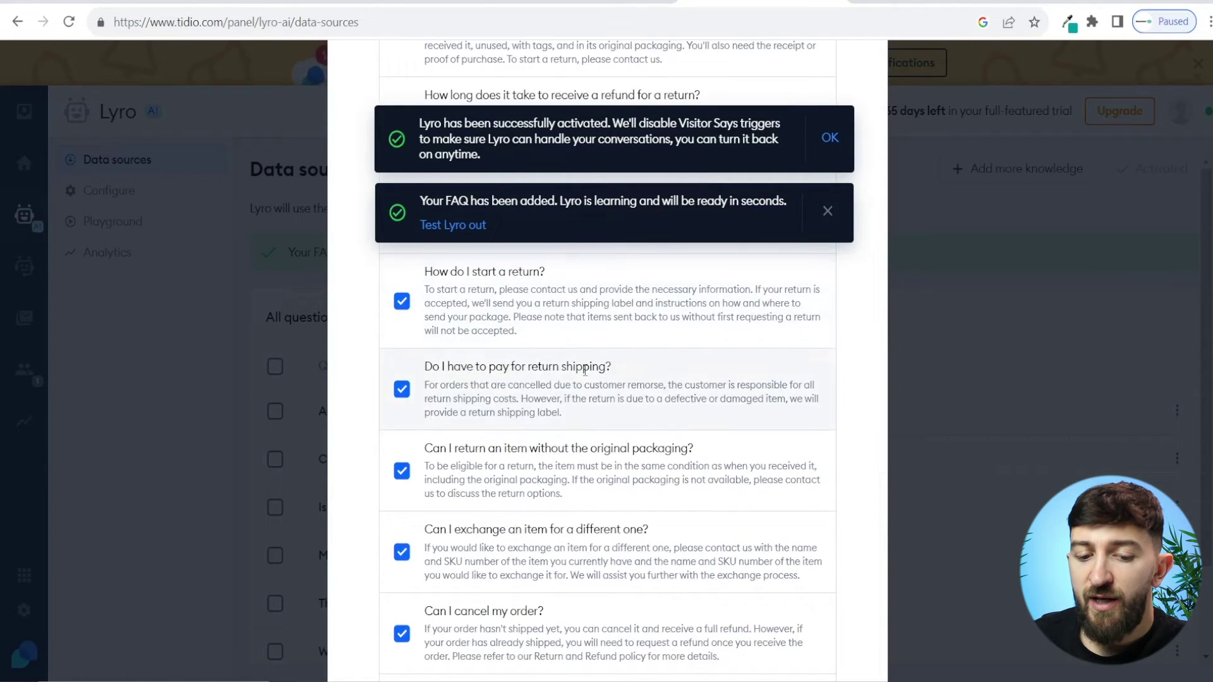
pyautogui.scroll(-2, 610, 383)
pyautogui.scroll(-2, 610, 379)
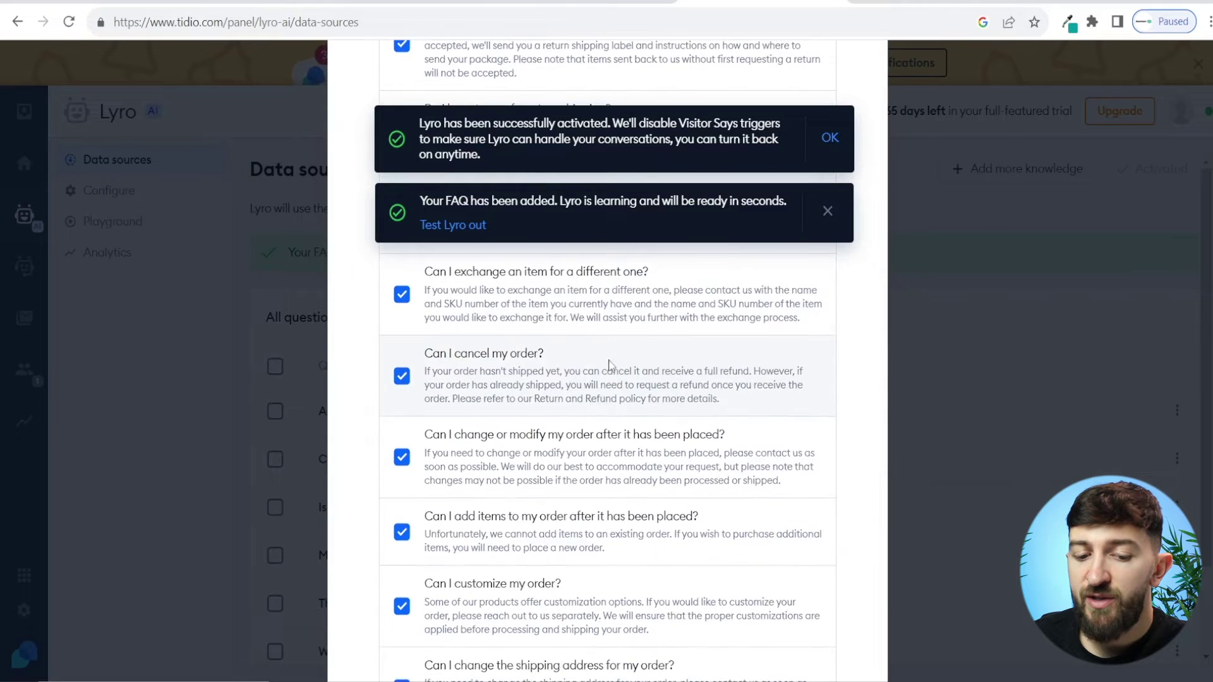
pyautogui.scroll(-2, 610, 365)
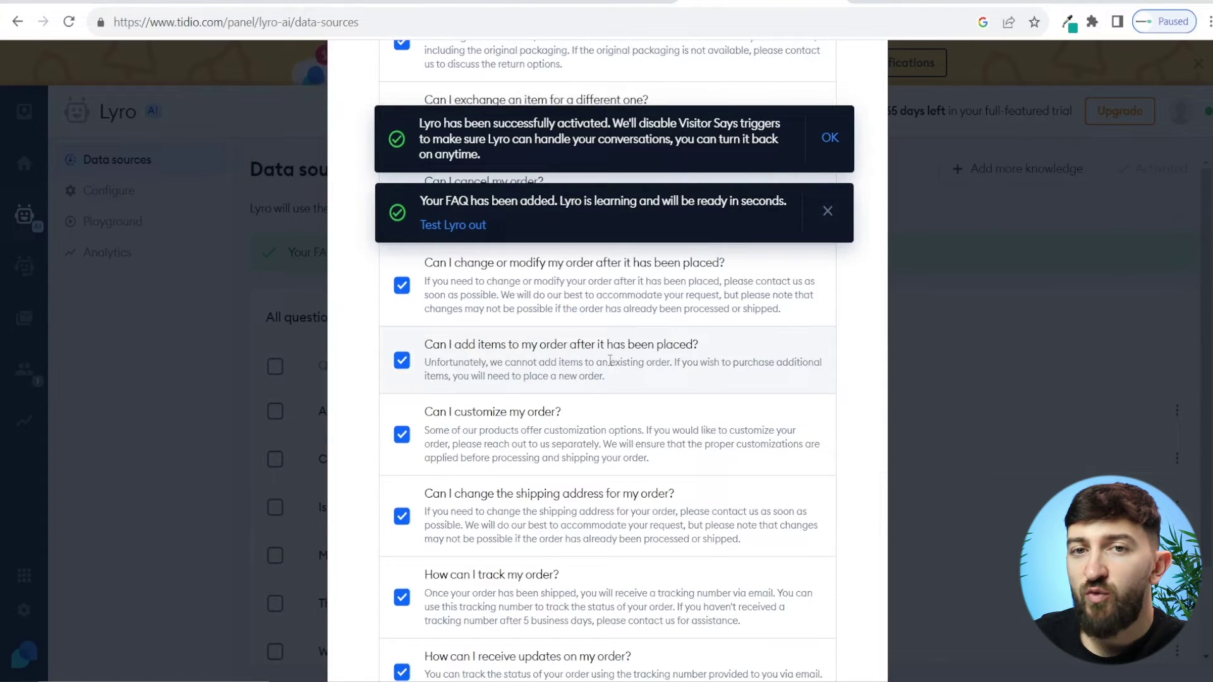
pyautogui.scroll(-2, 610, 361)
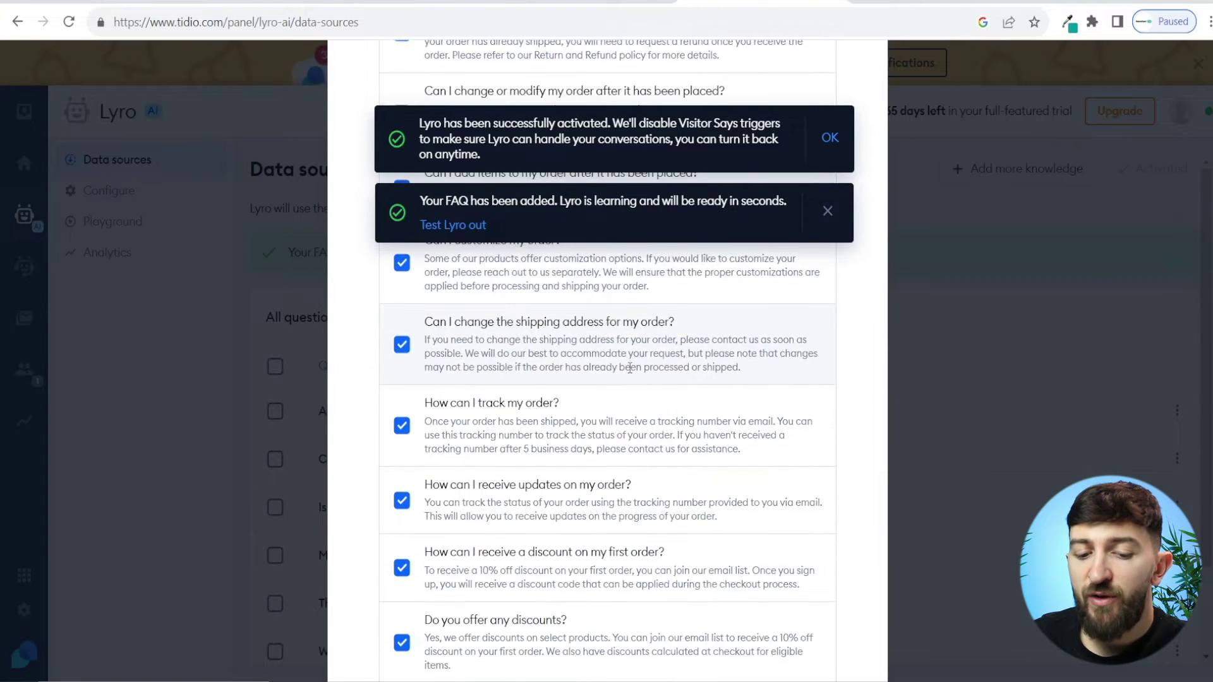
pyautogui.scroll(-3, 629, 367)
pyautogui.scroll(-8, 630, 373)
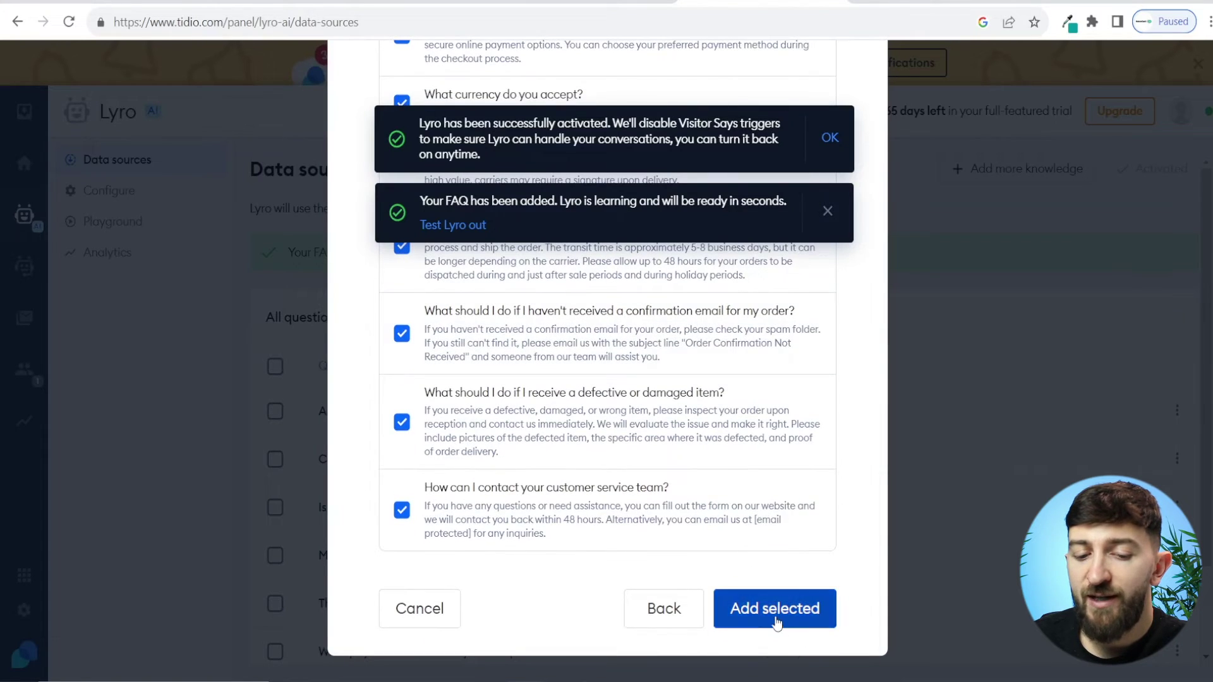
# Step: Add the selected FAQs to Lyro's knowledge, reaching 33 questions, and dismiss the notifications
pyautogui.click(777, 623)
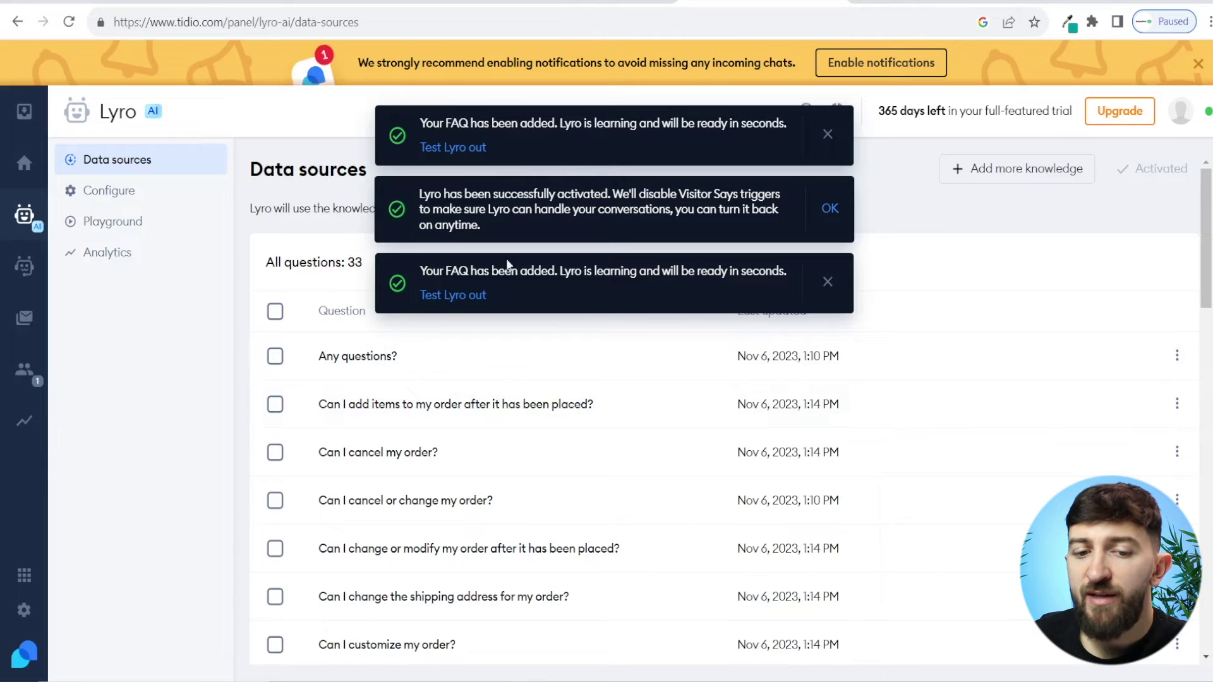
pyautogui.click(828, 134)
pyautogui.click(829, 143)
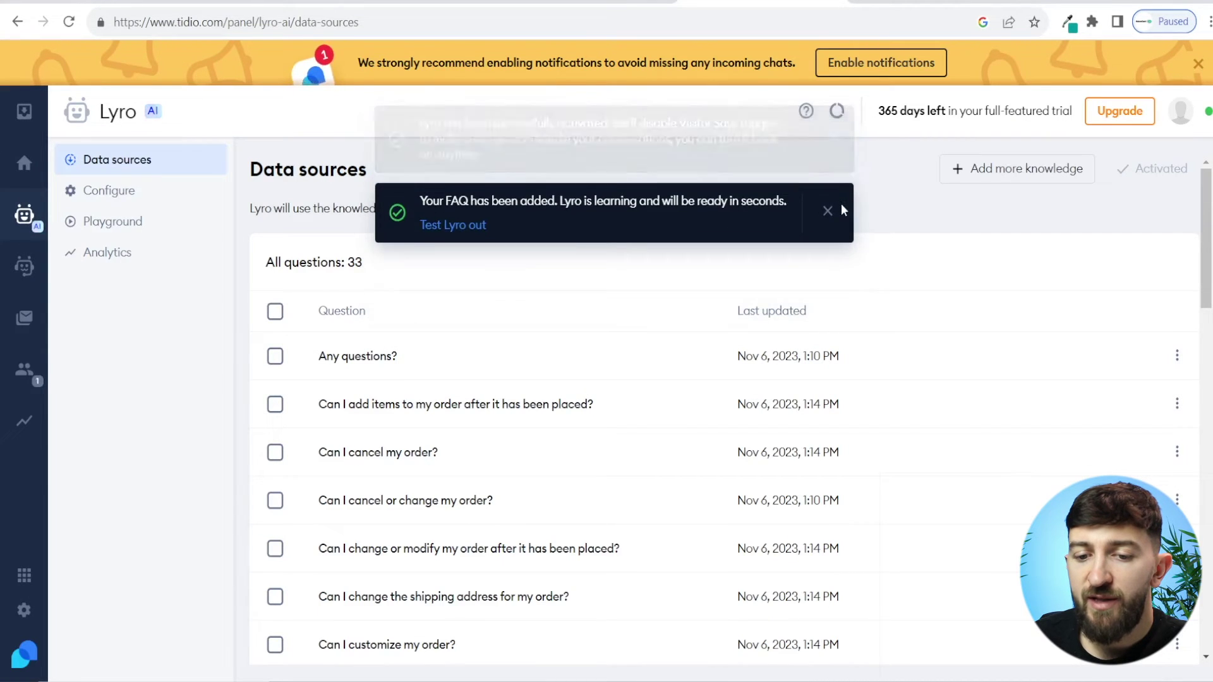
pyautogui.click(827, 204)
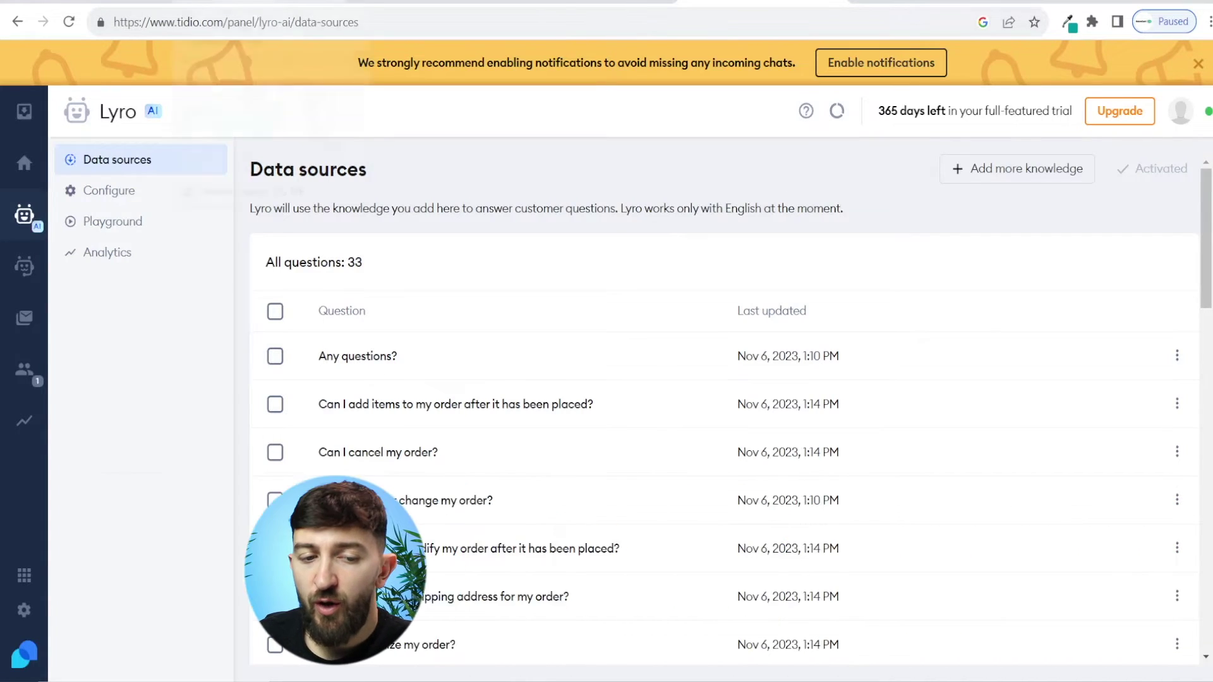
# Step: On the Mommy Barn store, open the chat widget and decline the promo code offer
pyautogui.hotkey('ctrl', 'Tab')
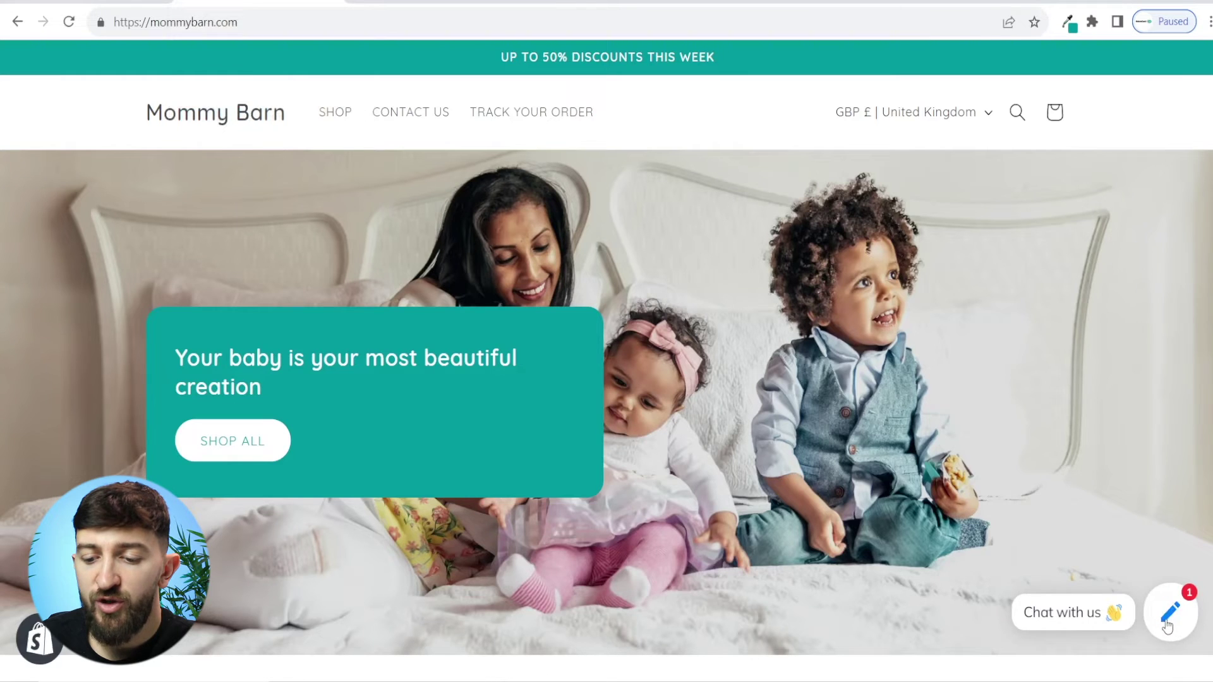
pyautogui.click(1169, 623)
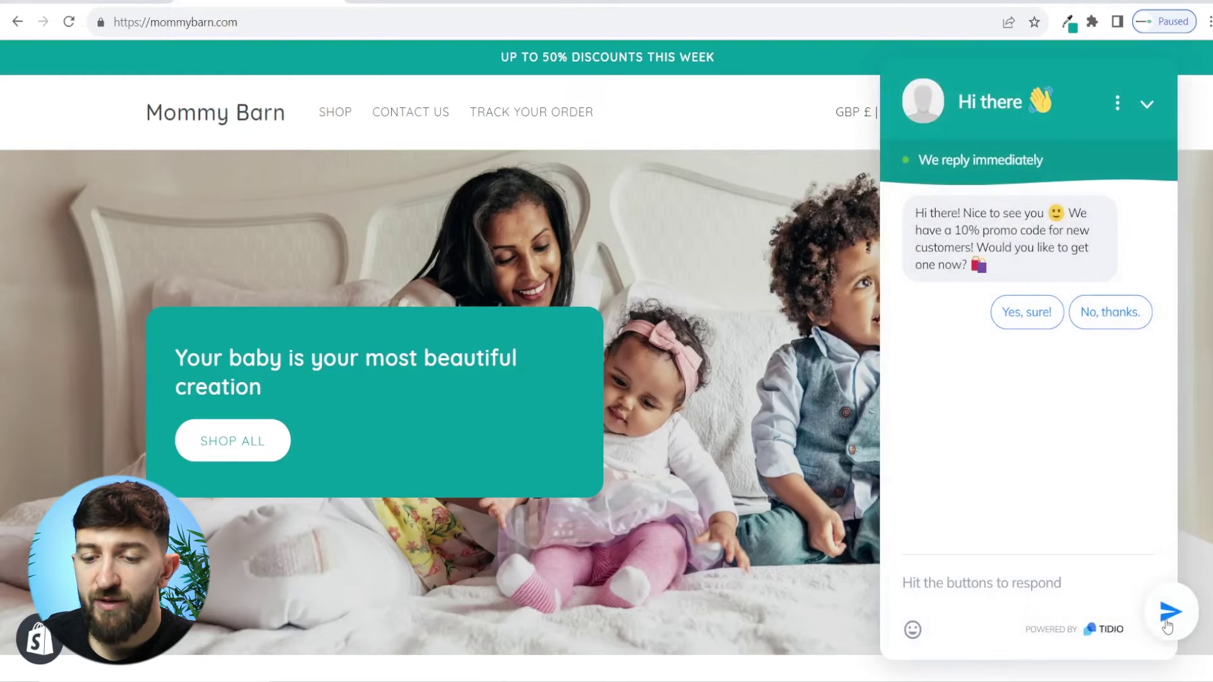
pyautogui.click(1112, 314)
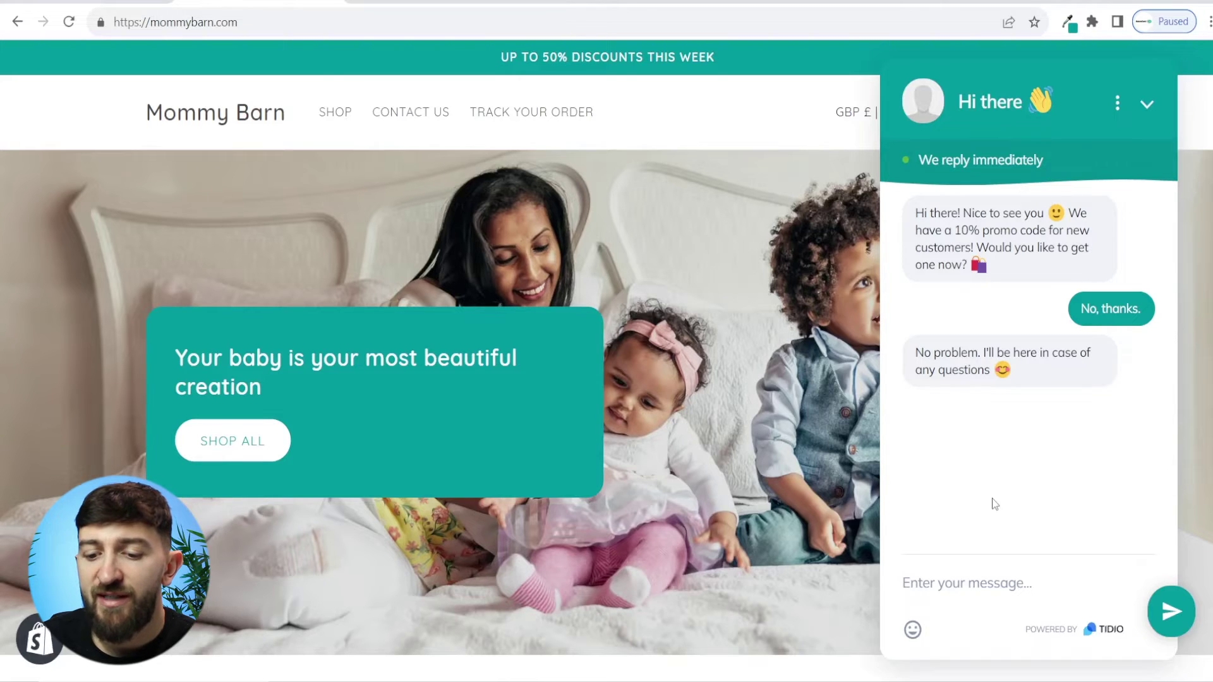
# Step: Ask Lyro 'How do I track my order' and submit the visitor e-mail form
pyautogui.click(966, 577)
pyautogui.write('How do I track my order')
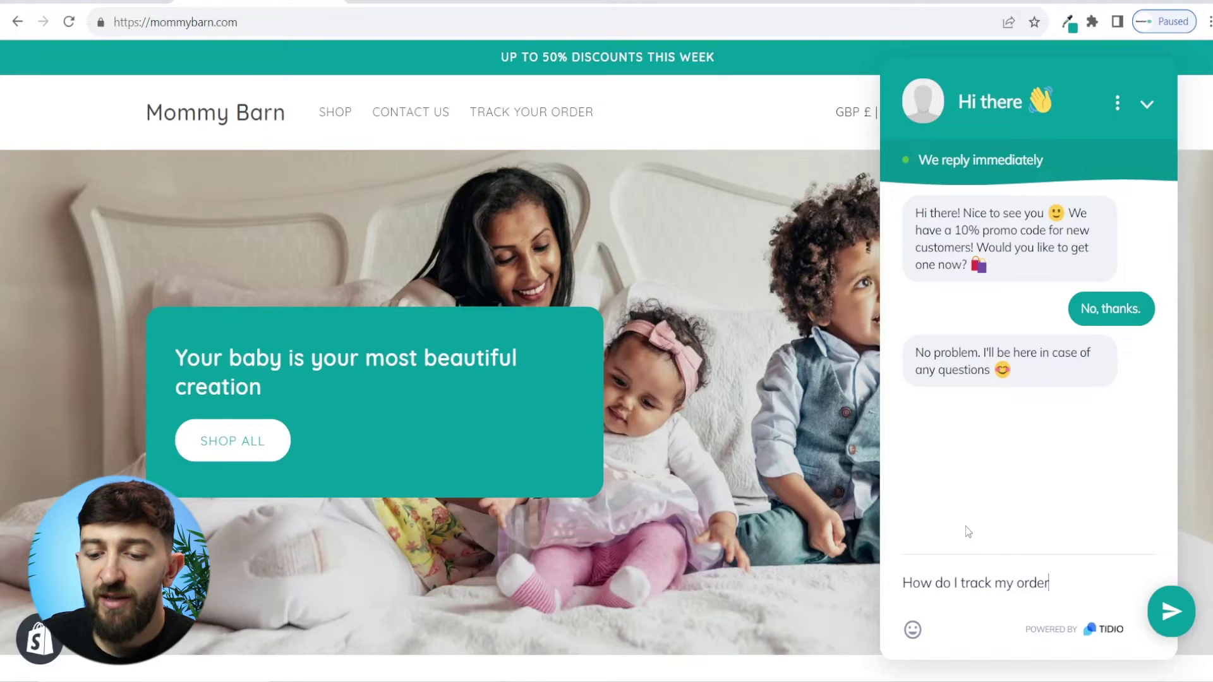
pyautogui.press('Return')
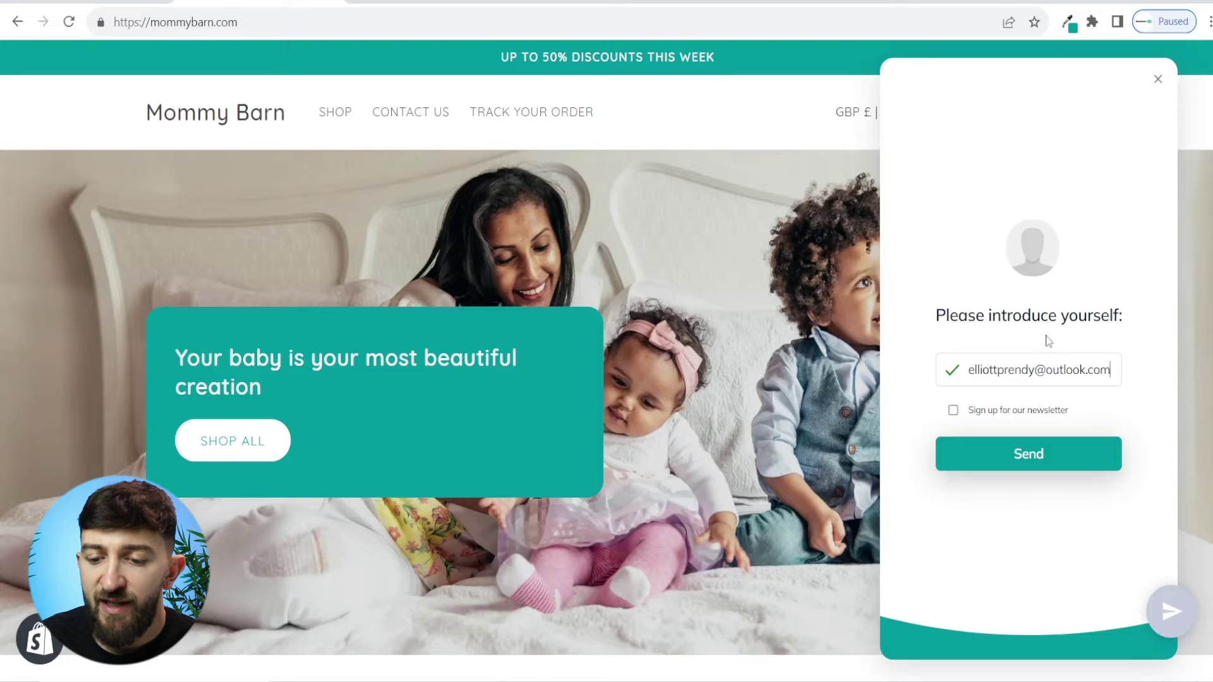
pyautogui.click(1057, 460)
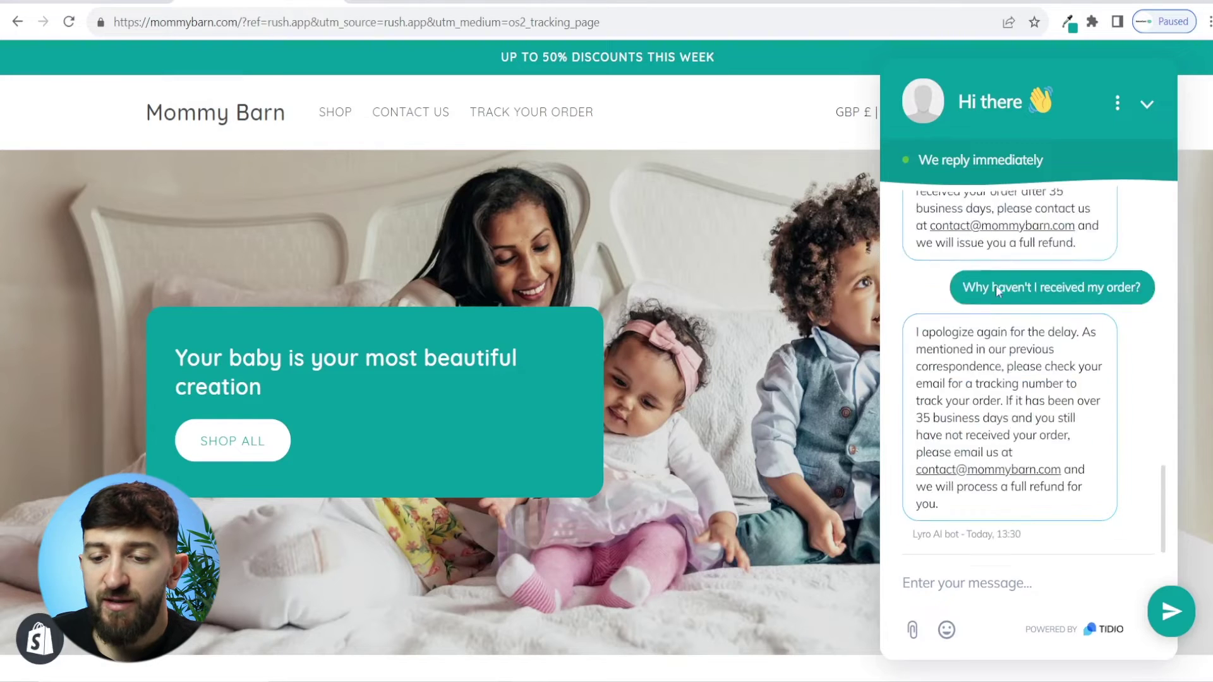
# Step: Ask Lyro about an order that hasn't been received, then send a late-order complaint
pyautogui.scroll(5, 1011, 316)
pyautogui.moveTo(1004, 272); pyautogui.dragTo(1141, 273)
pyautogui.hotkey('ctrl', 'c')
pyautogui.scroll(-10, 1039, 340)
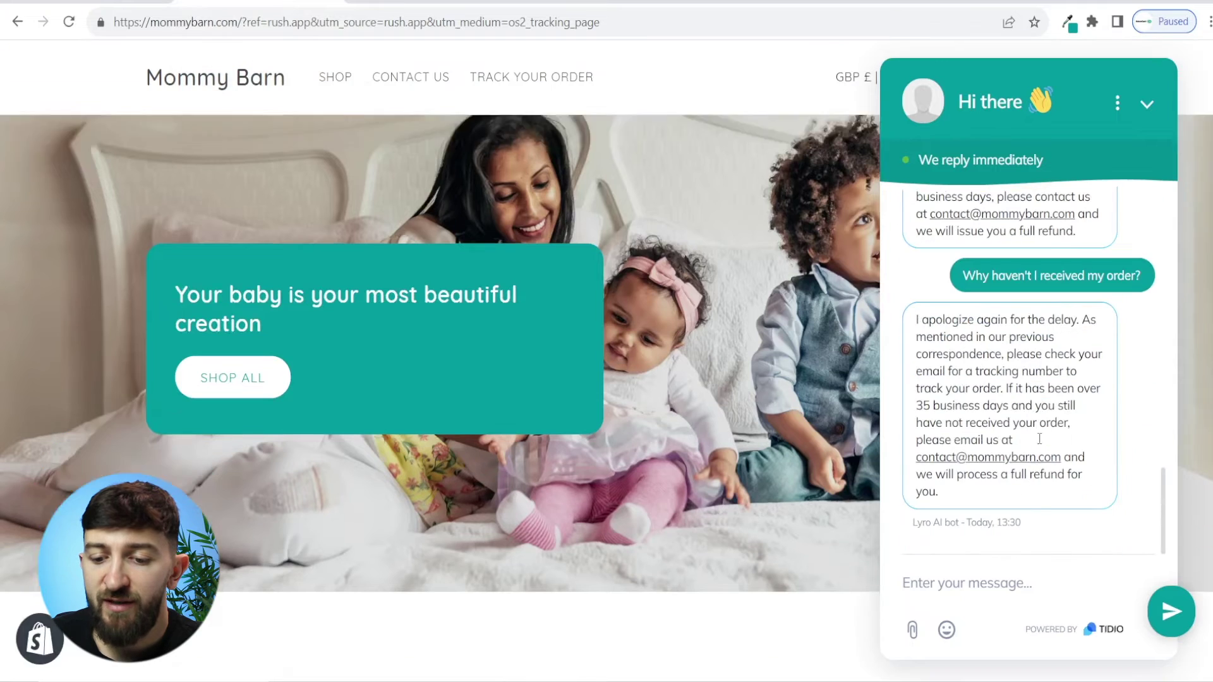
pyautogui.click(975, 583)
pyautogui.hotkey('ctrl', 'v')
pyautogui.press('Return')
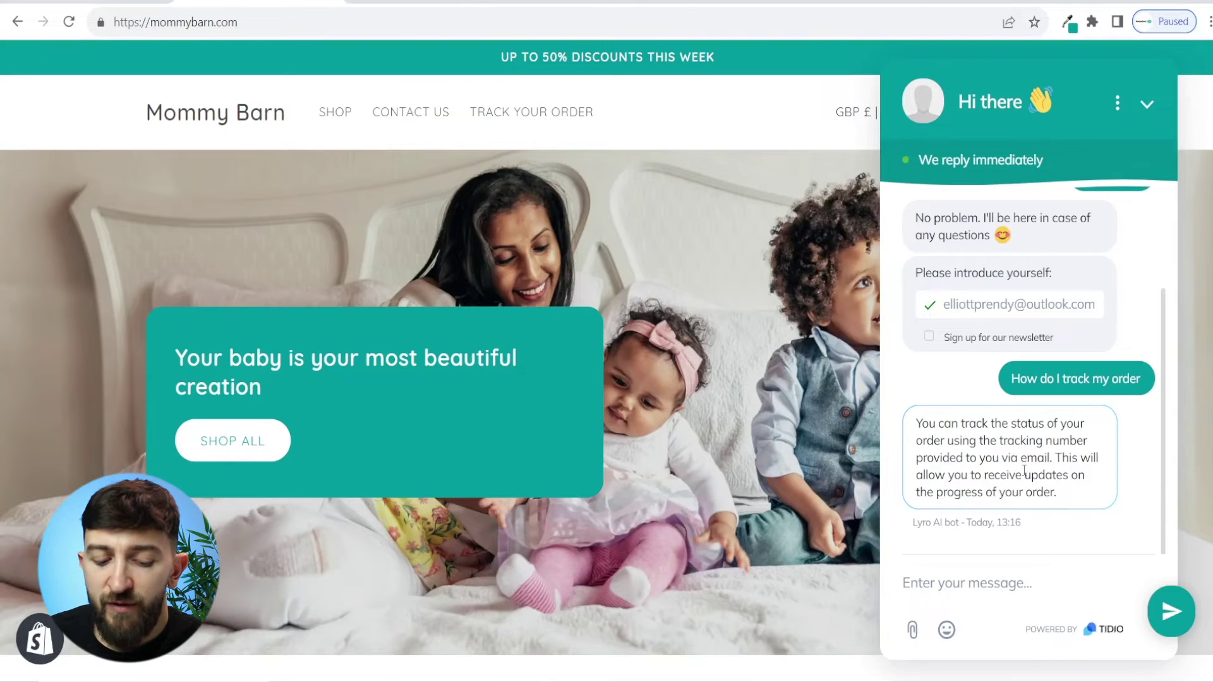
pyautogui.hotkey('ctrl', 'v')
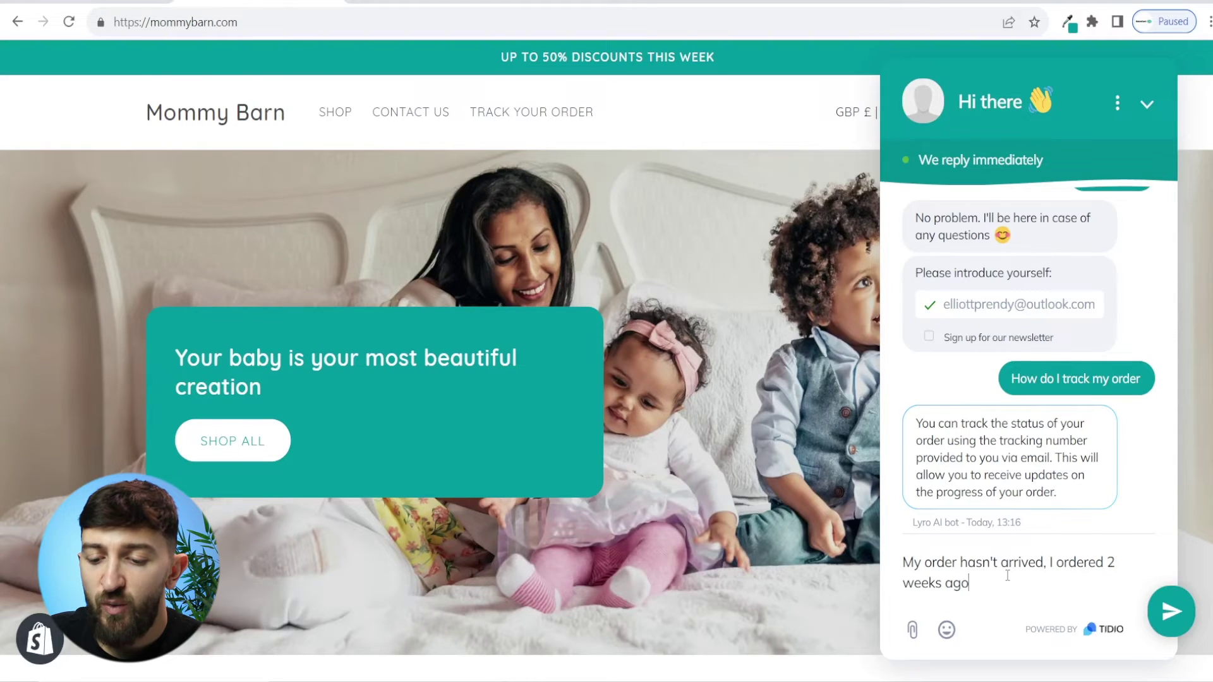
pyautogui.press('Return')
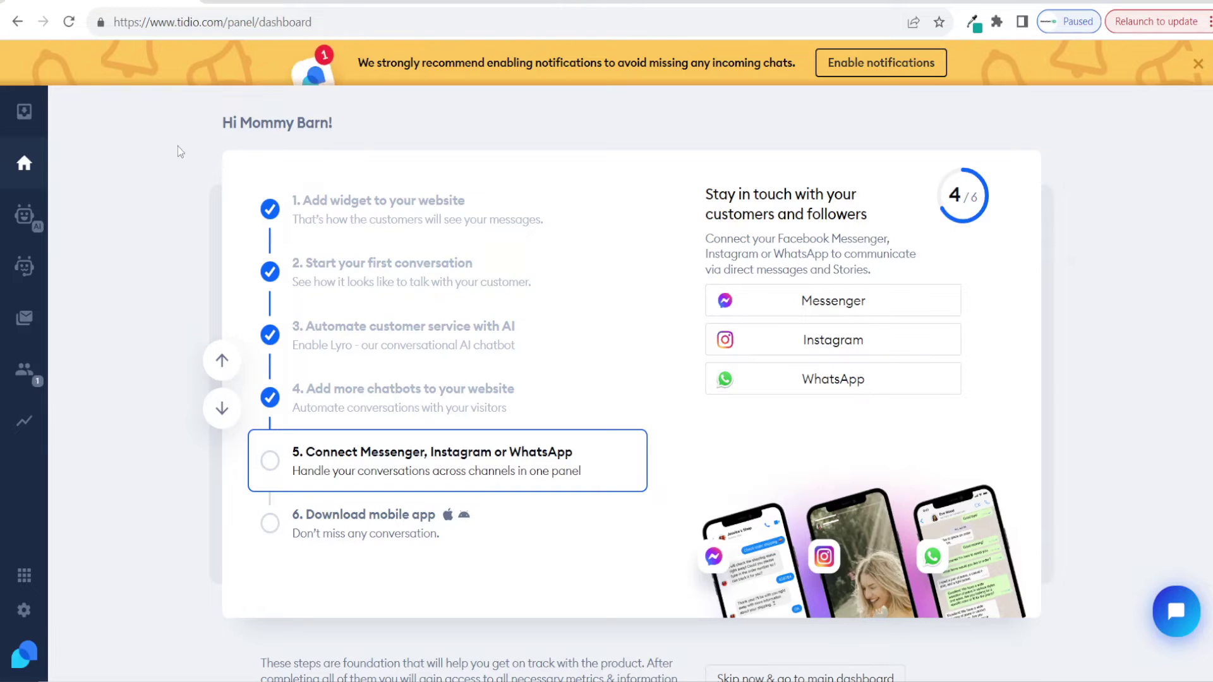
# Step: Launch a test preview of the Order Tracking bot from the Solve problems chatbots
pyautogui.click(25, 274)
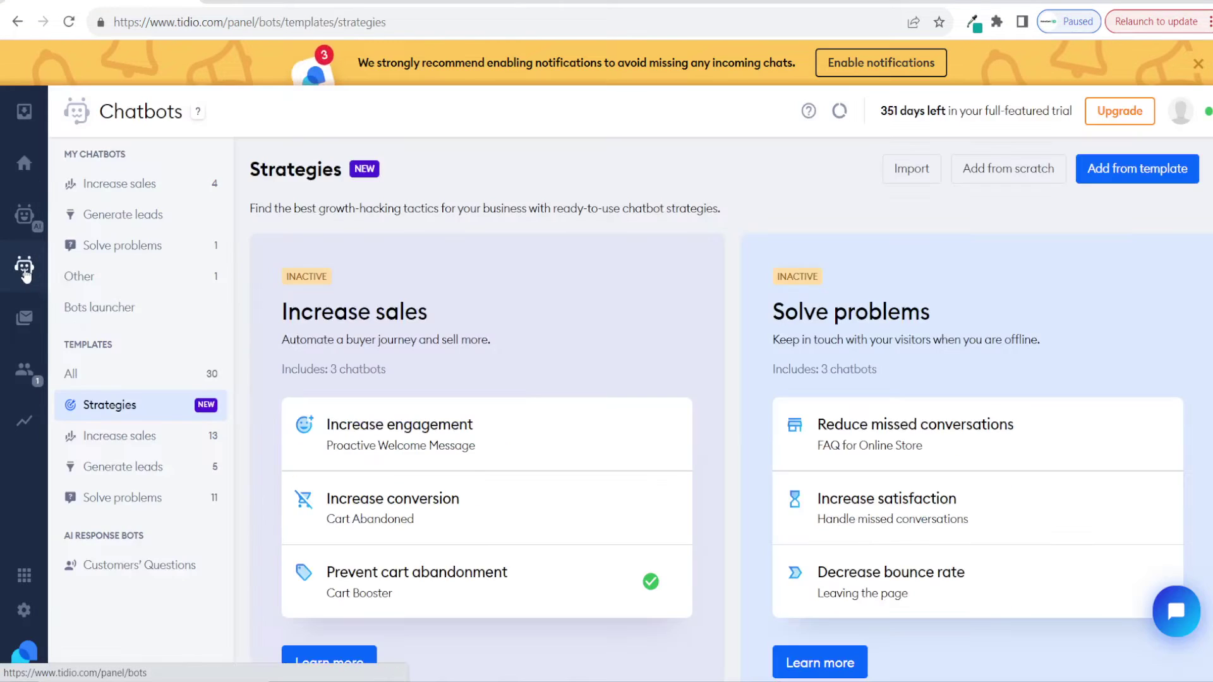
pyautogui.click(122, 246)
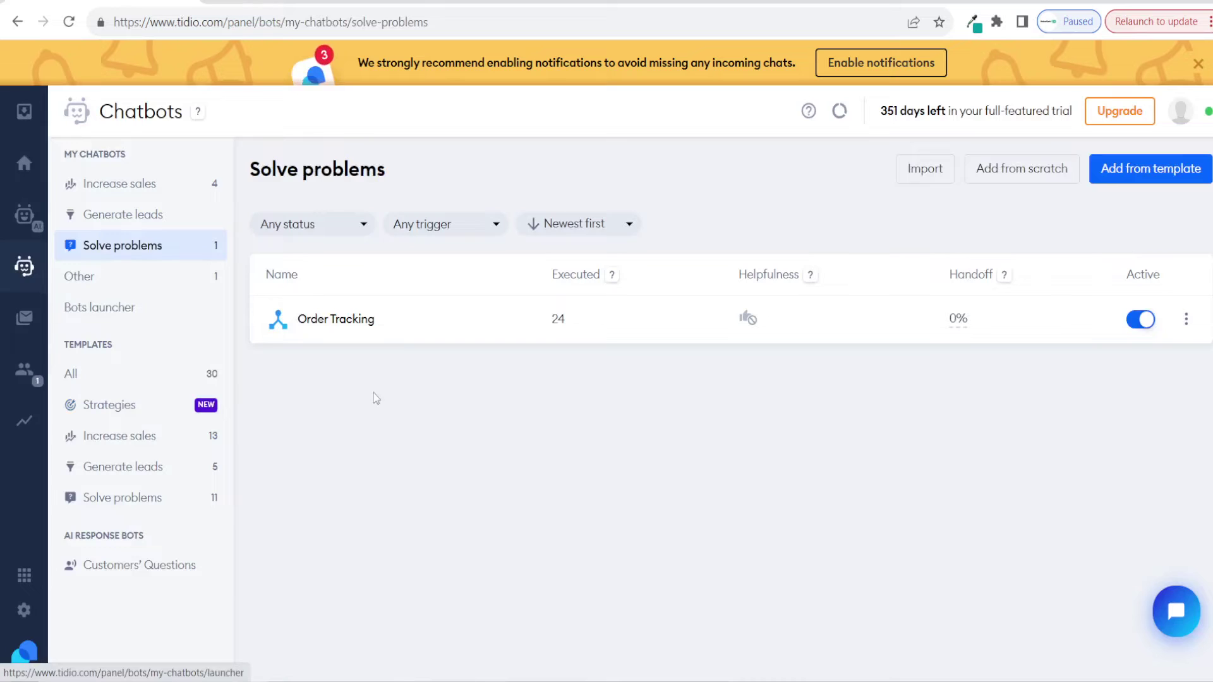
pyautogui.moveTo(319, 330)
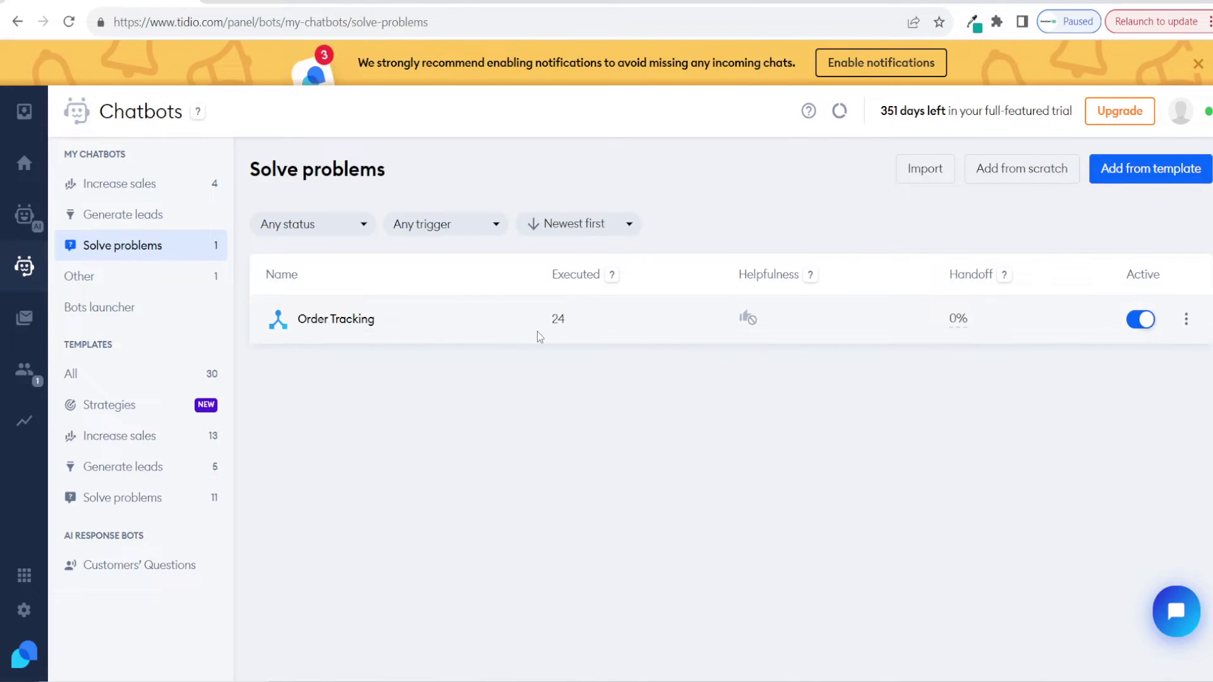
pyautogui.click(1188, 322)
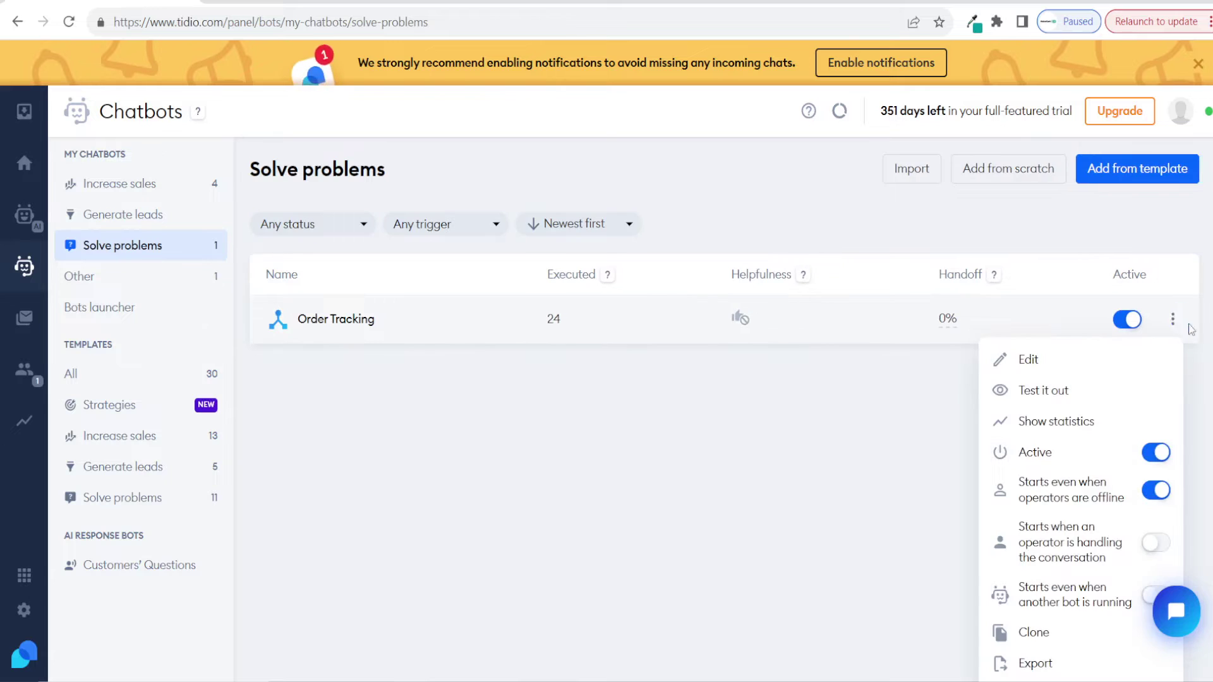
pyautogui.click(1101, 393)
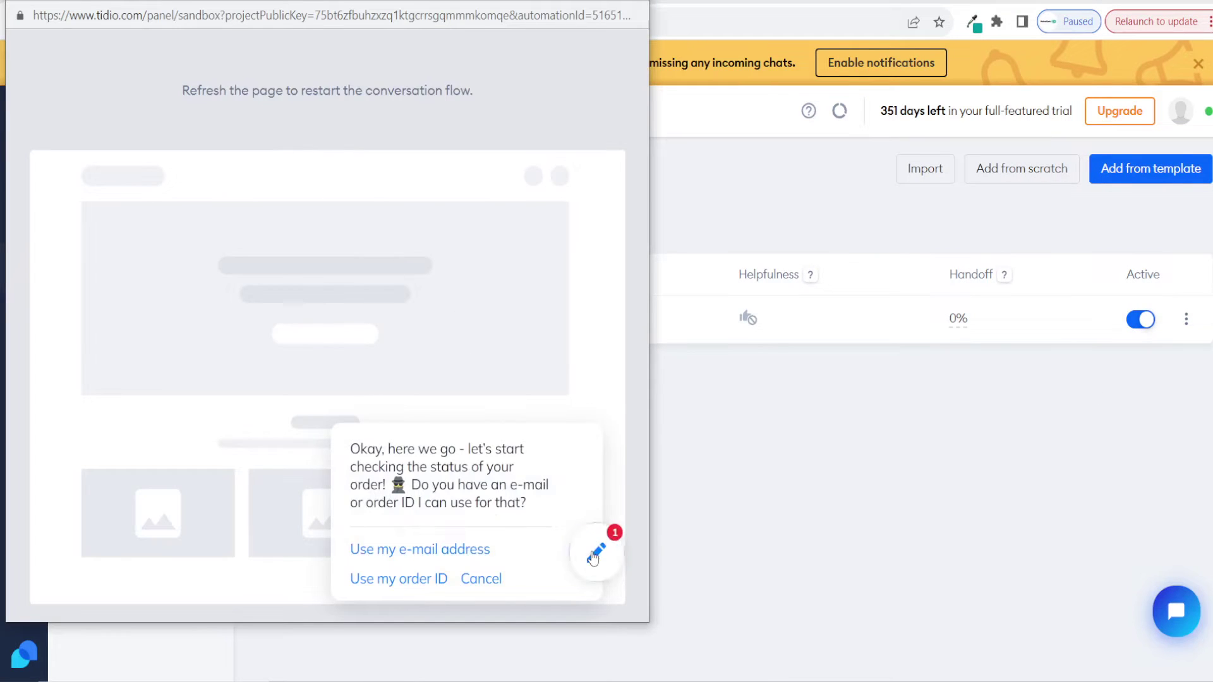
pyautogui.click(596, 553)
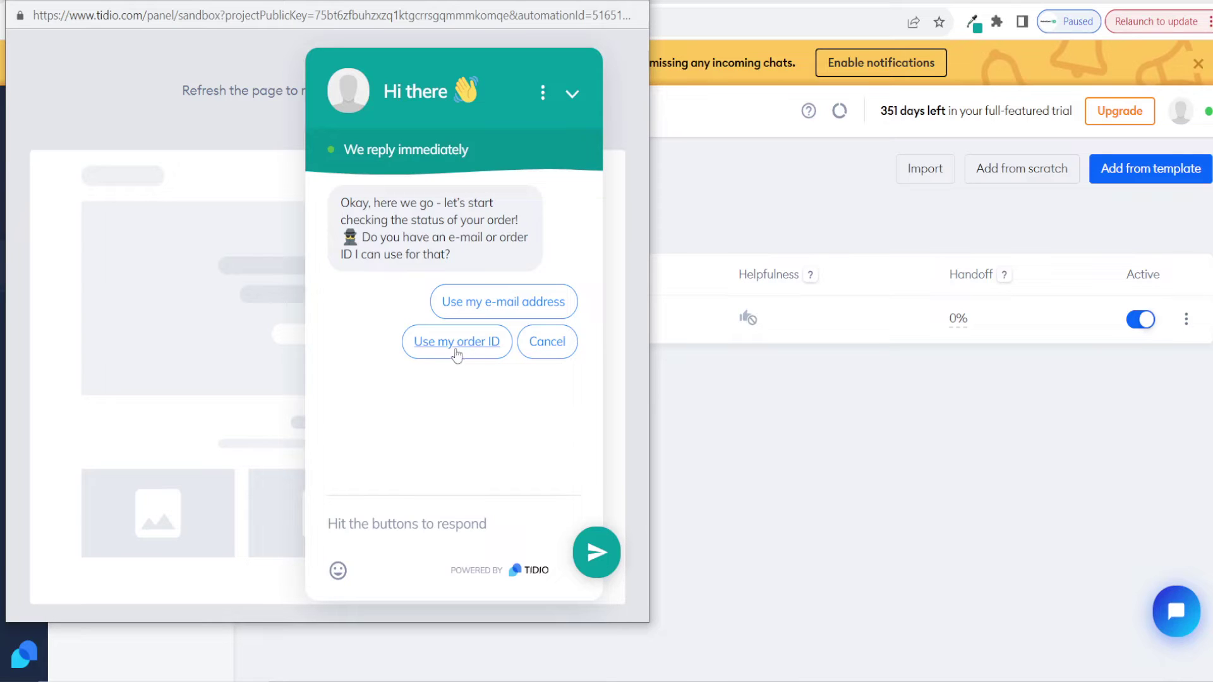
# Step: Look up order 1065 by order ID and send the delivery postal code
pyautogui.click(466, 344)
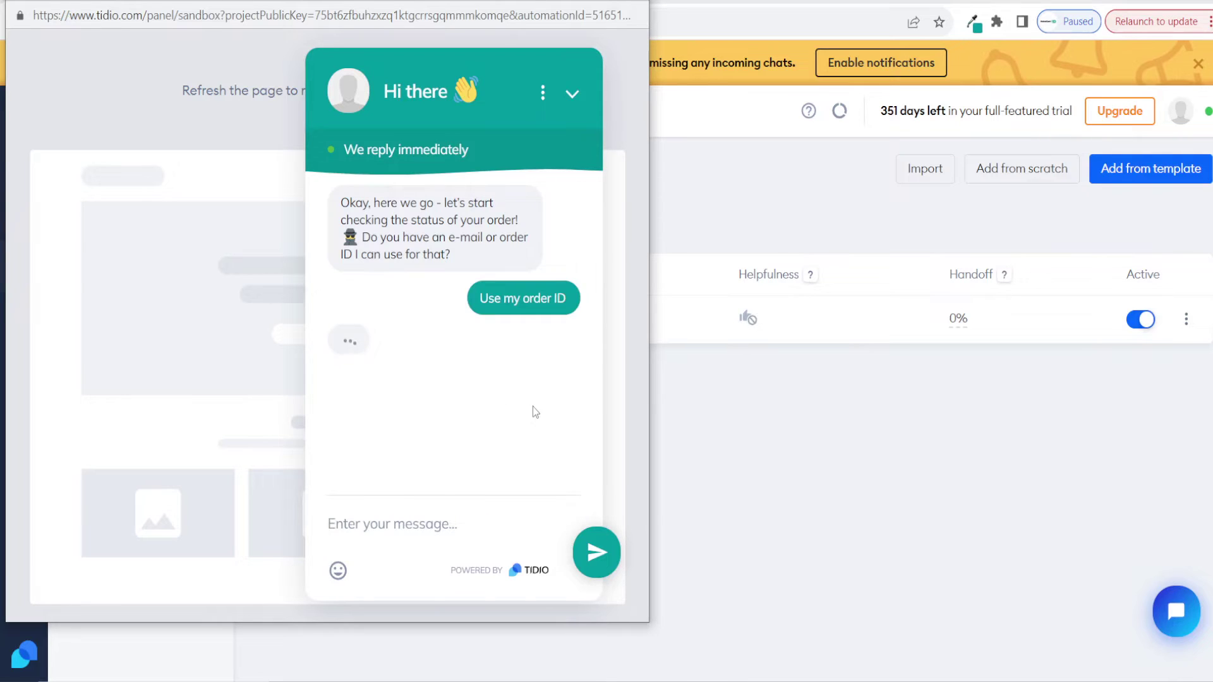
pyautogui.click(406, 516)
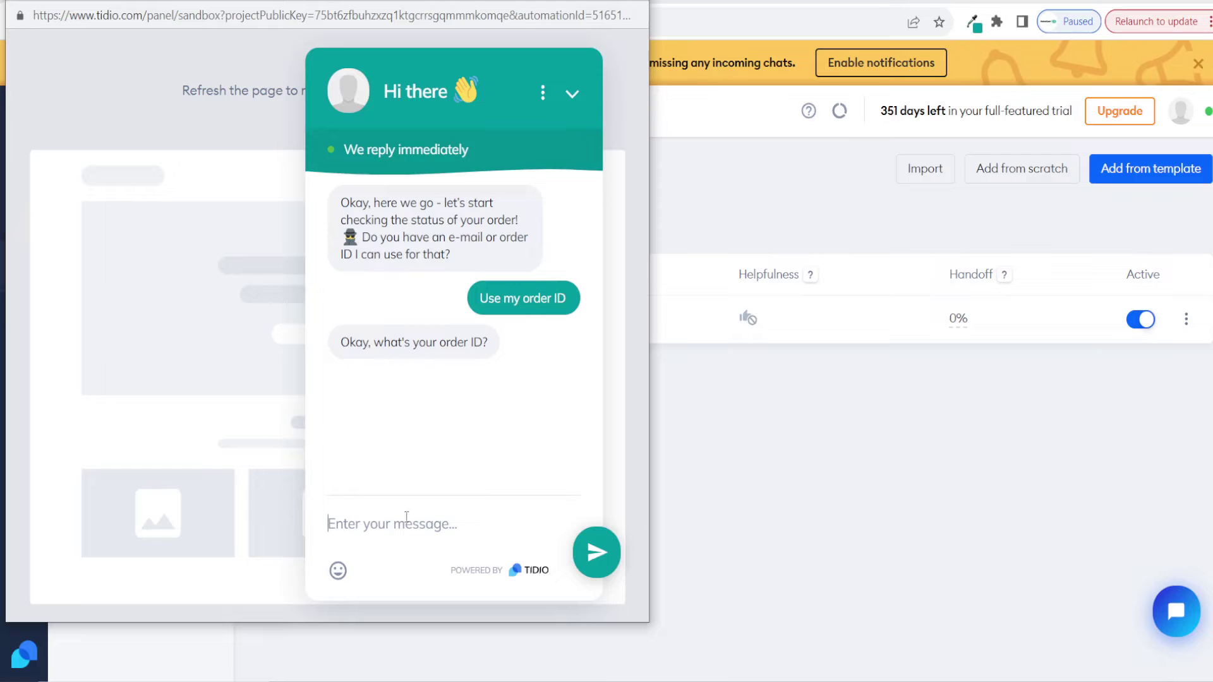
pyautogui.write('1065')
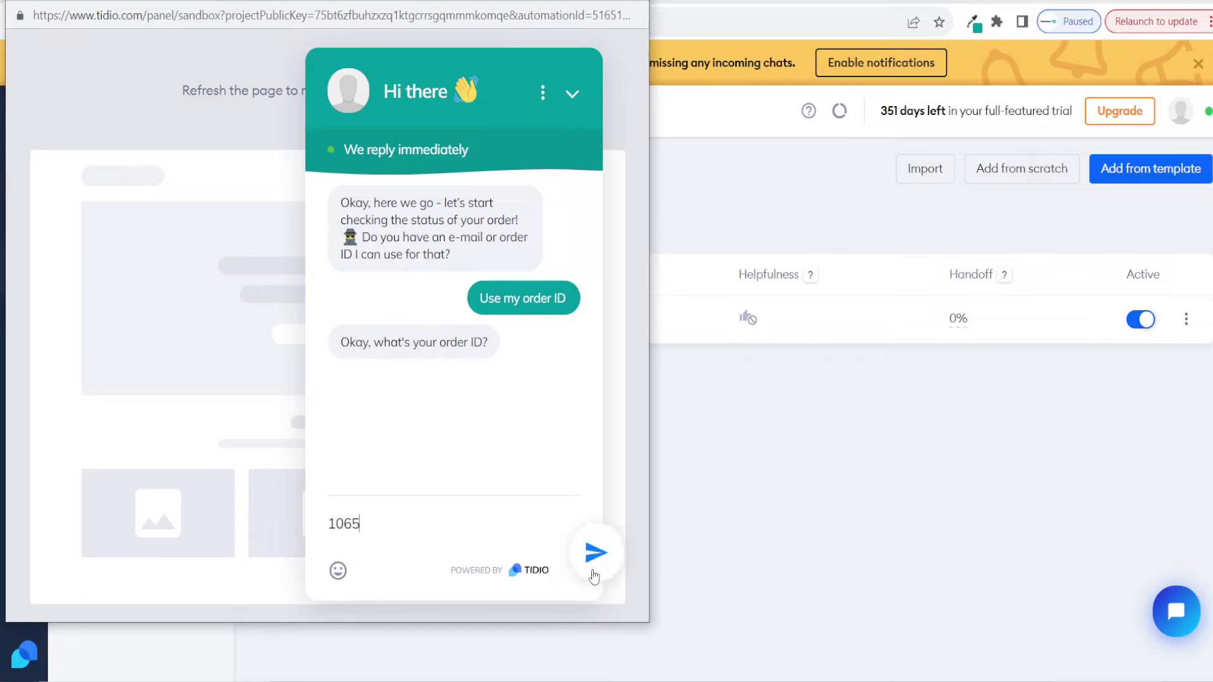
pyautogui.click(592, 560)
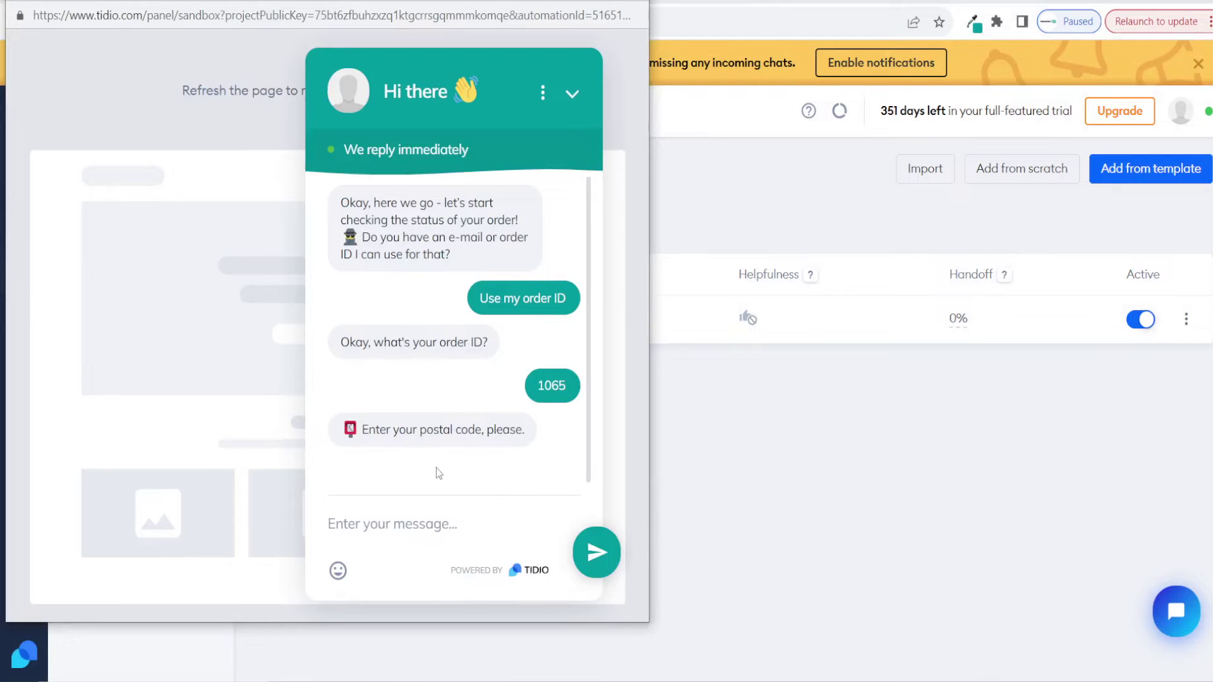
pyautogui.write('K67 YF86')
pyautogui.click(601, 561)
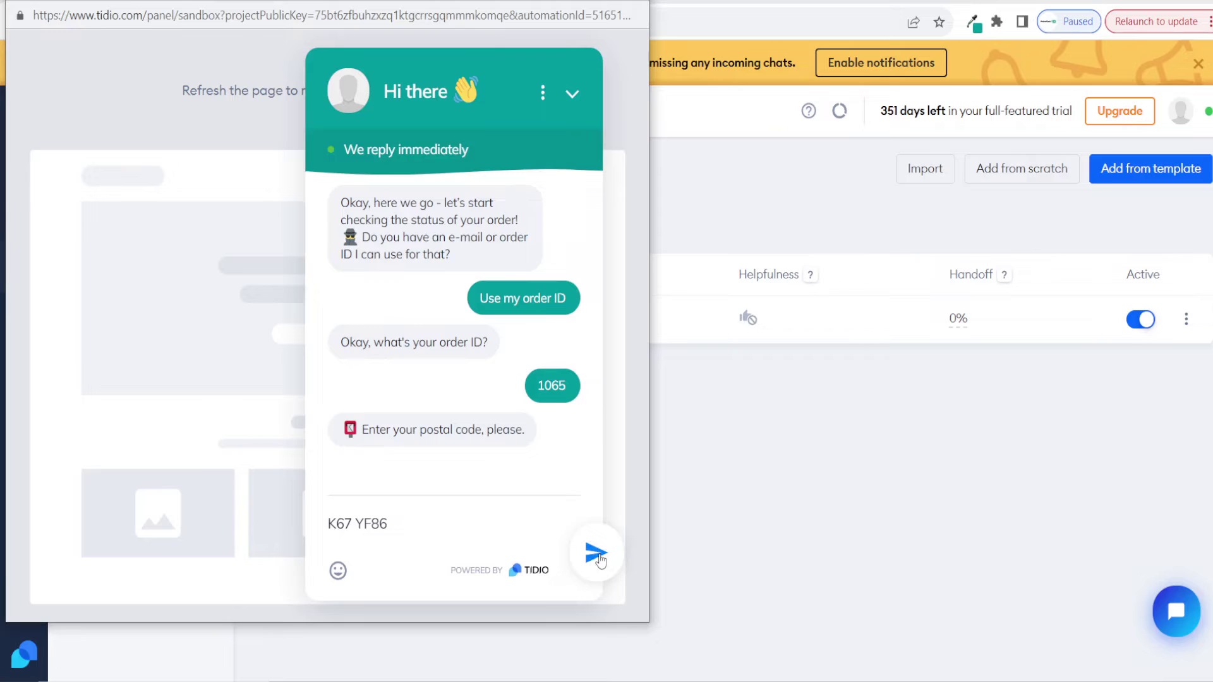
pyautogui.click(599, 556)
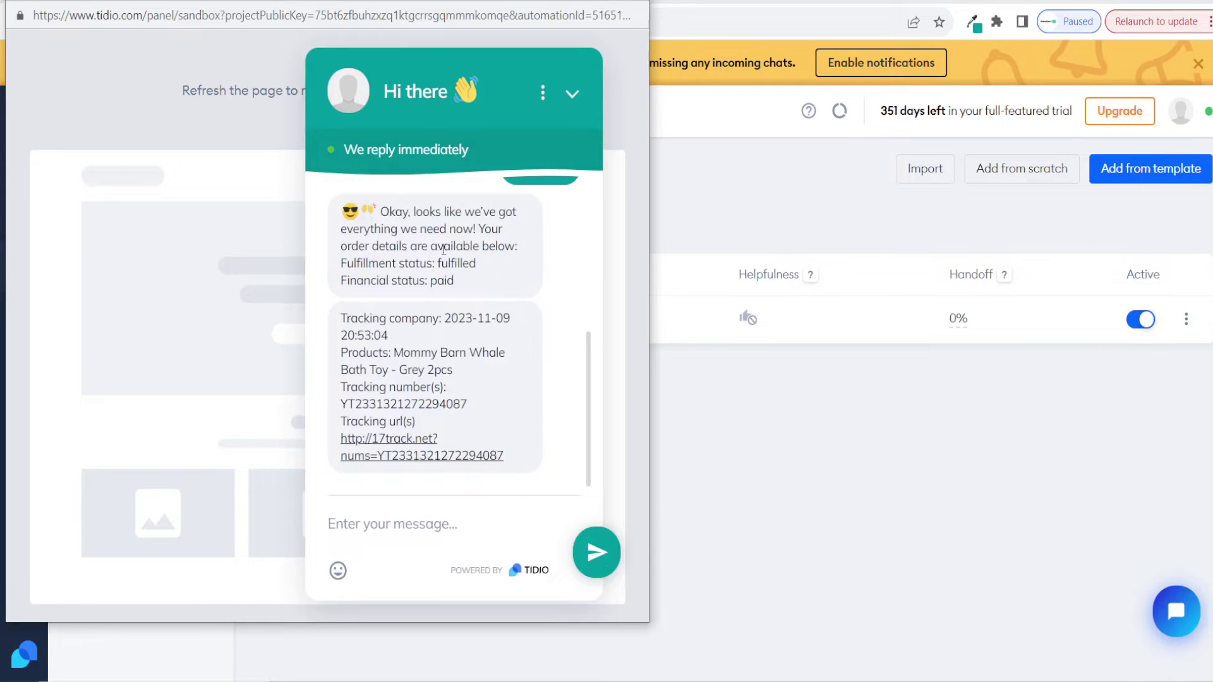
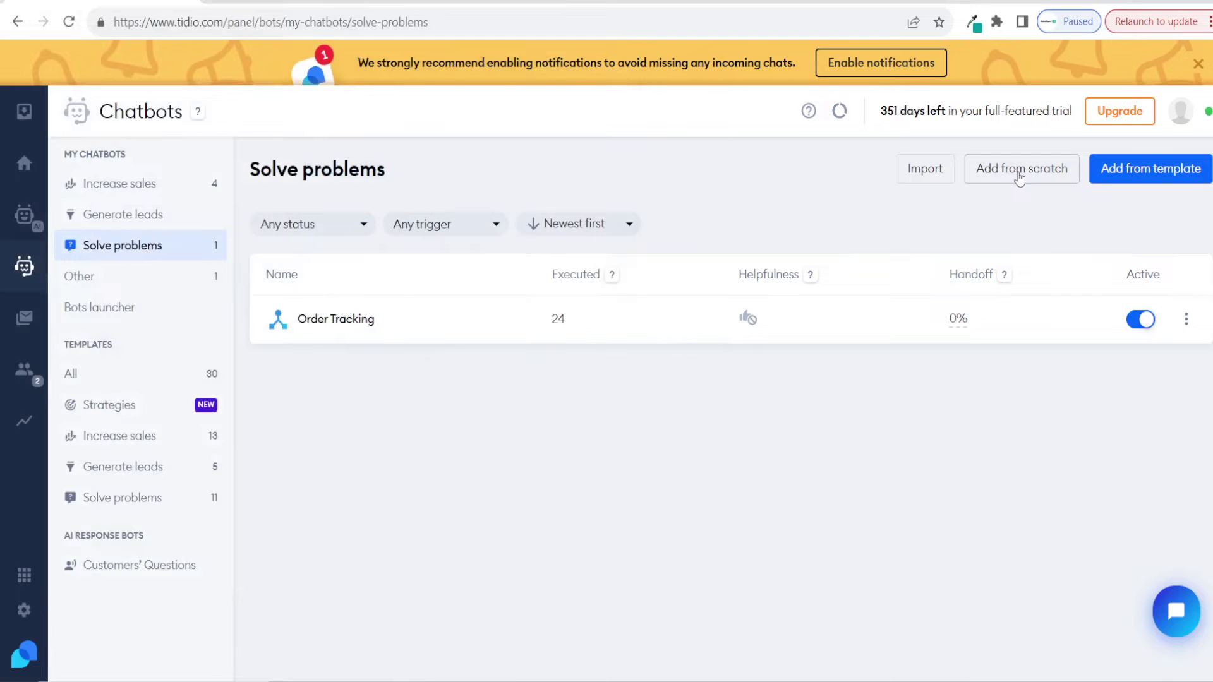
# Step: Create a new chatbot from scratch that starts with a Visitor says trigger
pyautogui.click(1020, 177)
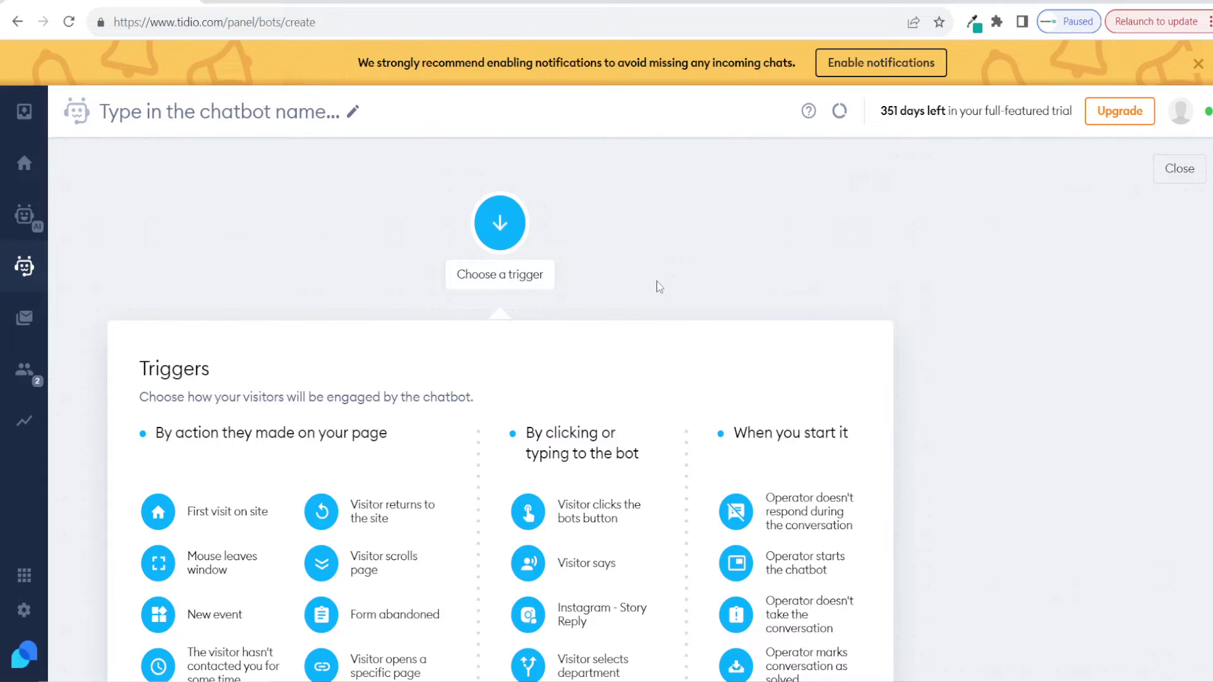
pyautogui.click(587, 569)
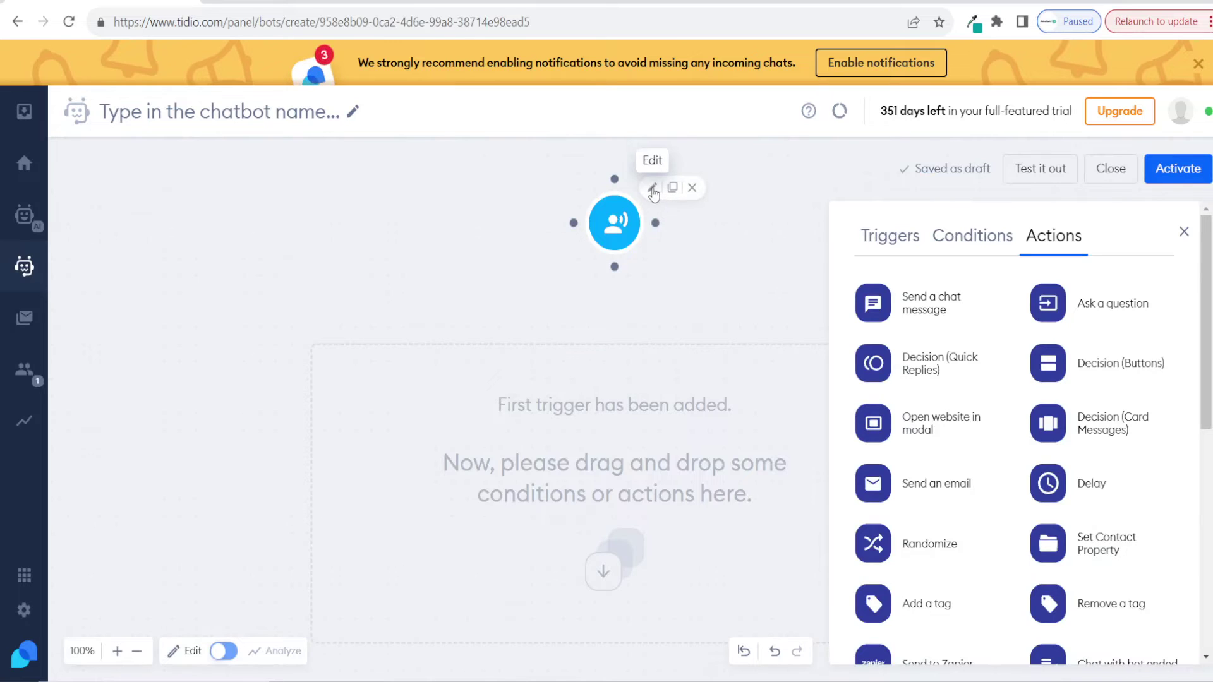
# Step: Set the Visitor says trigger's language to English and topic to Visitor asking about order status
pyautogui.click(653, 192)
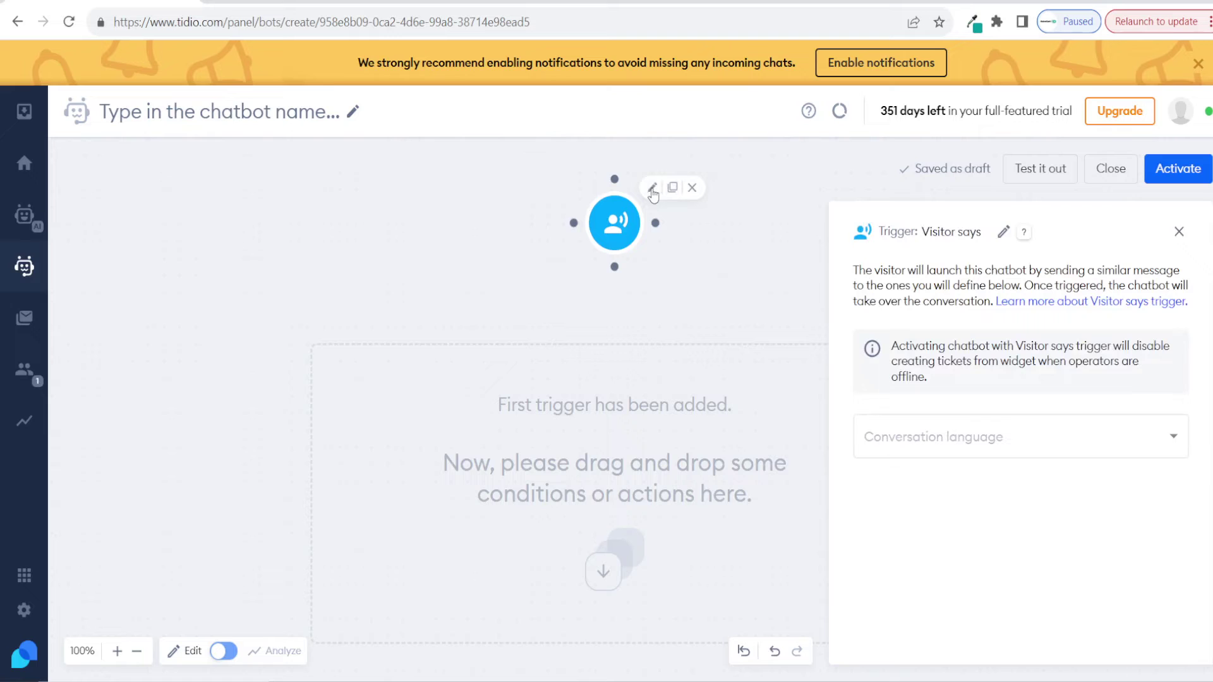
pyautogui.click(965, 438)
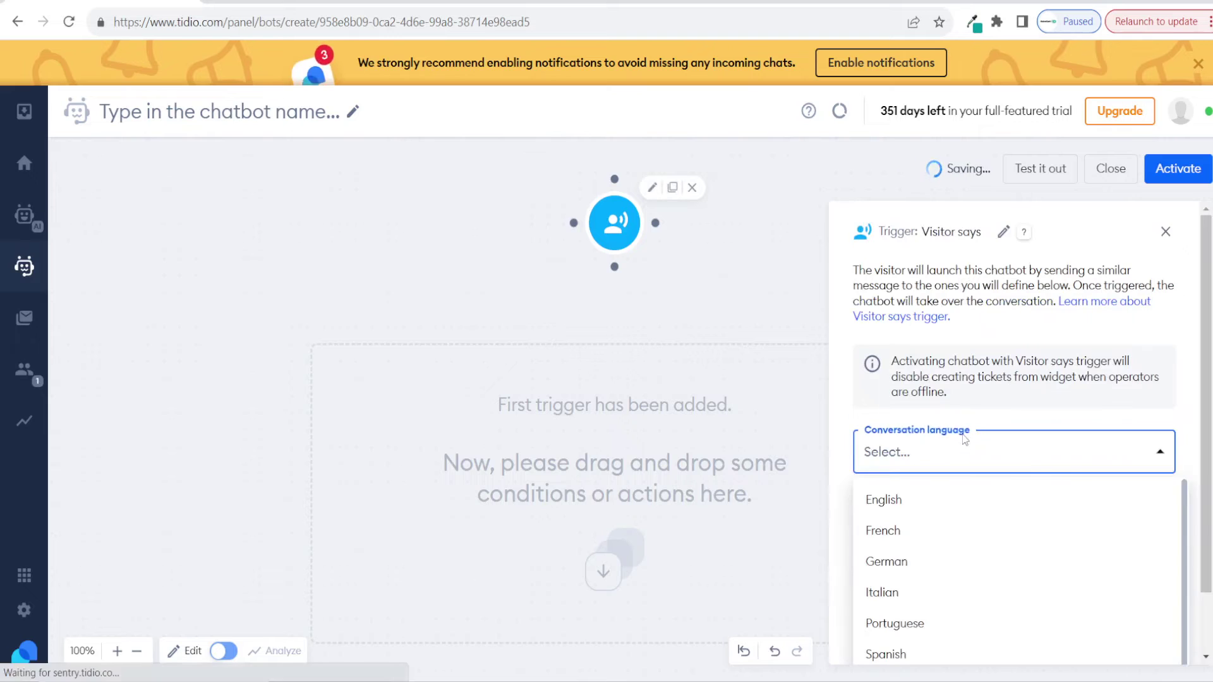
pyautogui.click(928, 507)
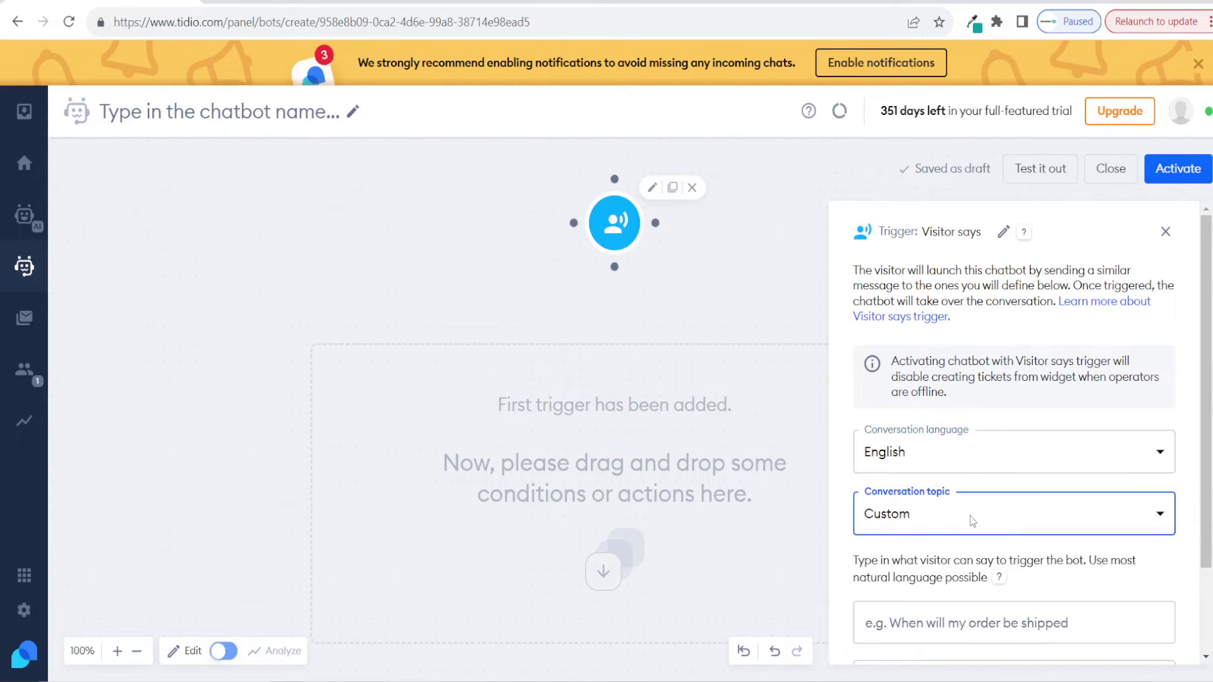
pyautogui.scroll(-2, 926, 516)
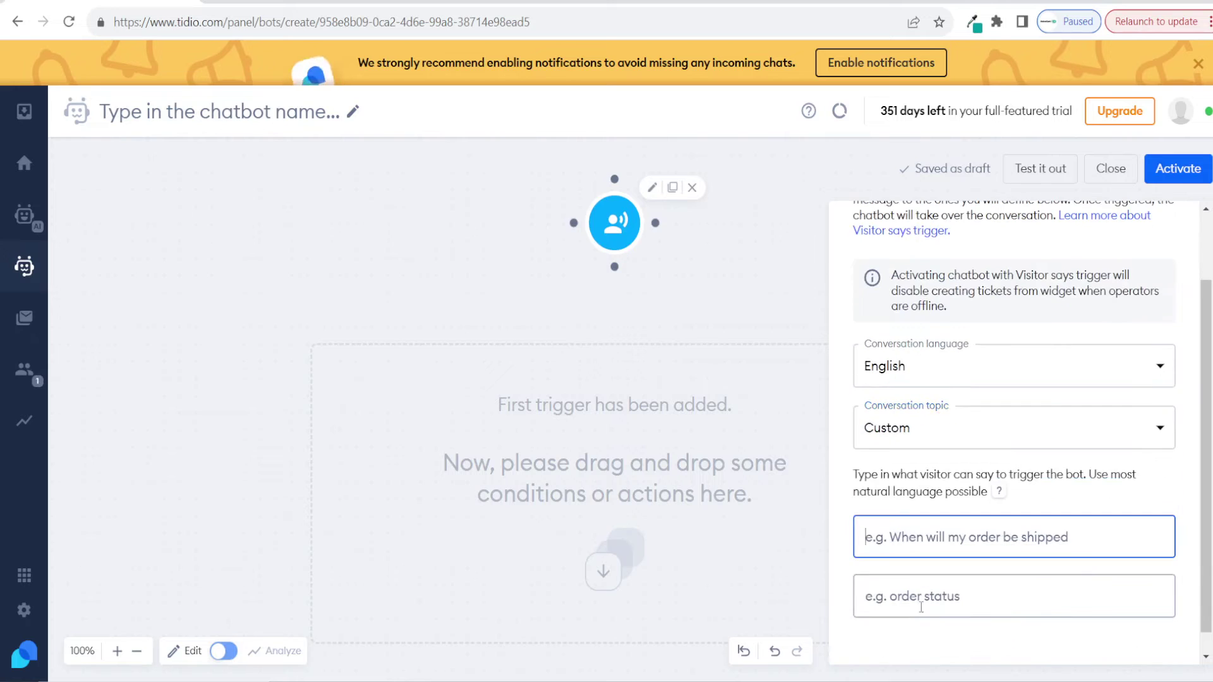
pyautogui.click(921, 600)
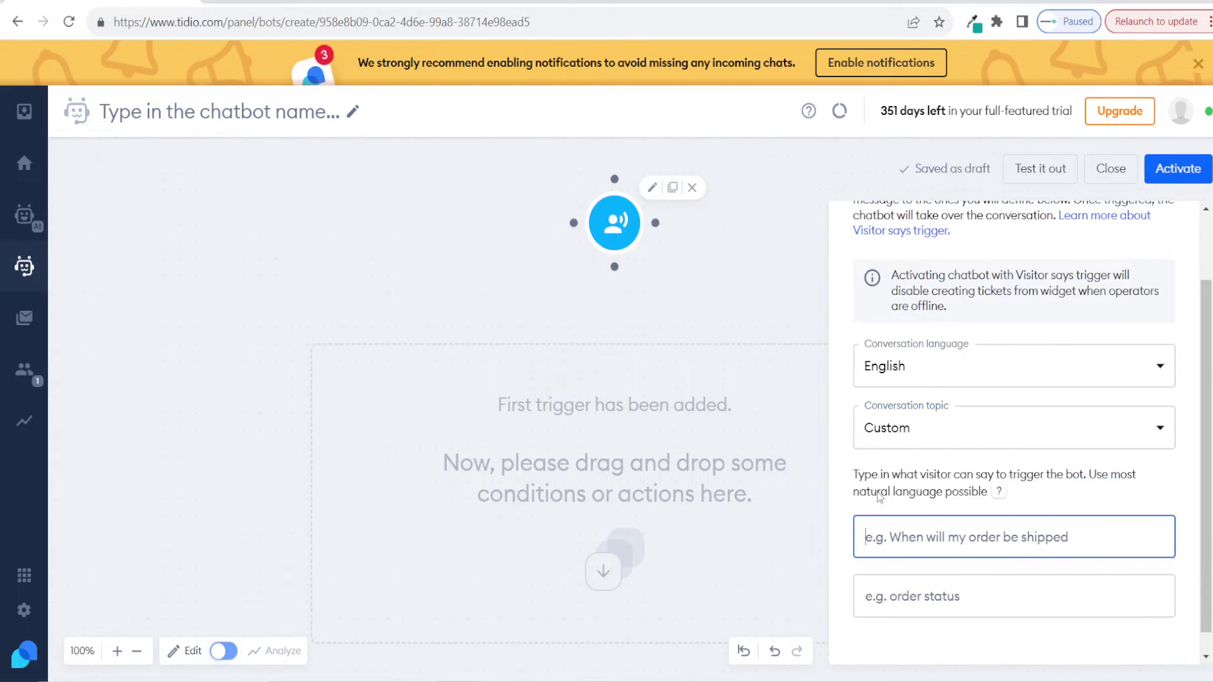
pyautogui.click(904, 430)
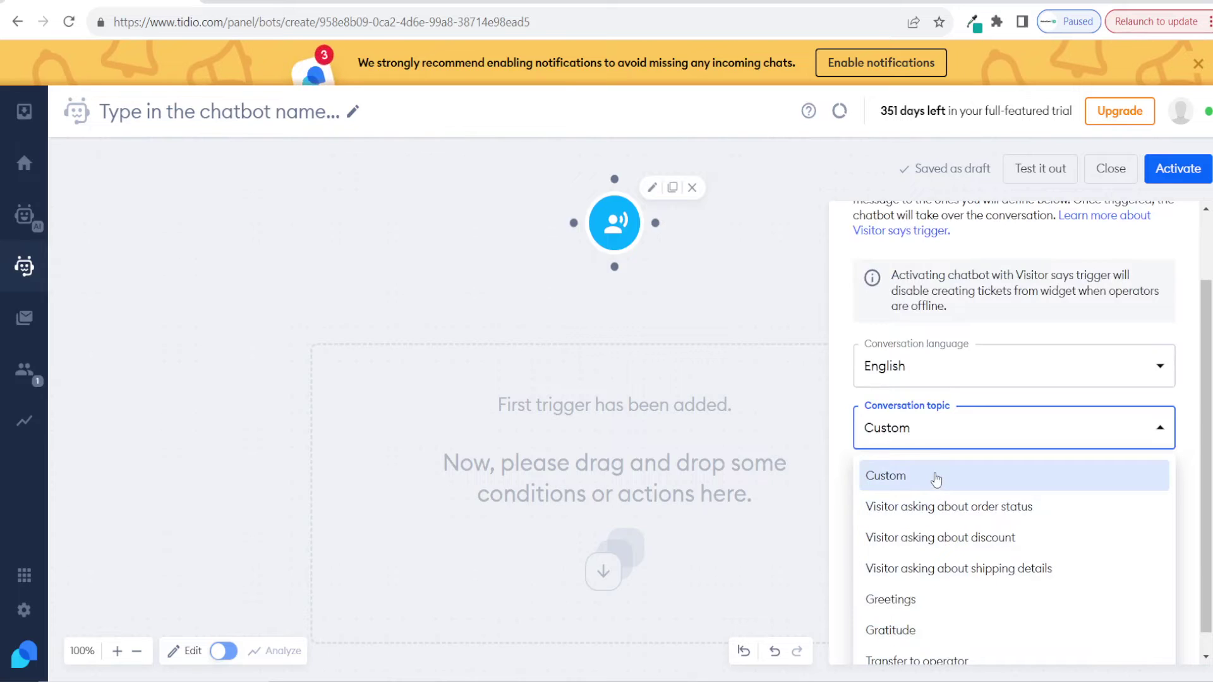
pyautogui.click(960, 513)
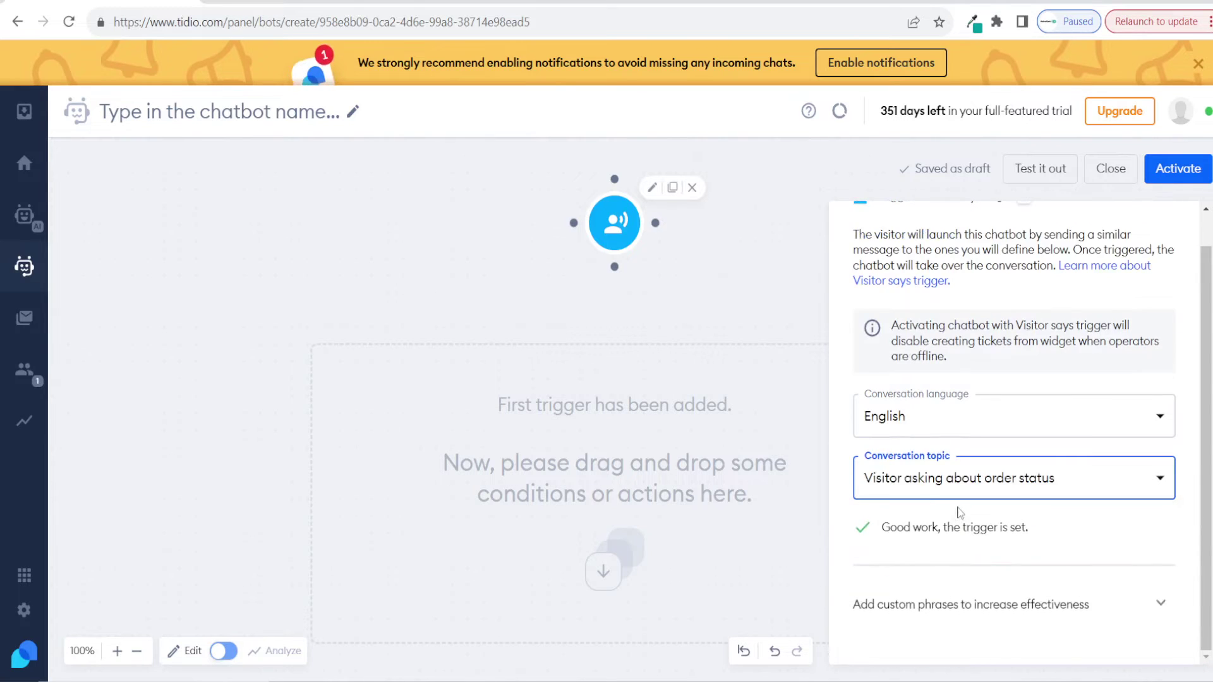
# Step: Add the custom trigger phrase 'I haven't received my order' and close the trigger settings
pyautogui.click(981, 606)
pyautogui.scroll(-3, 986, 550)
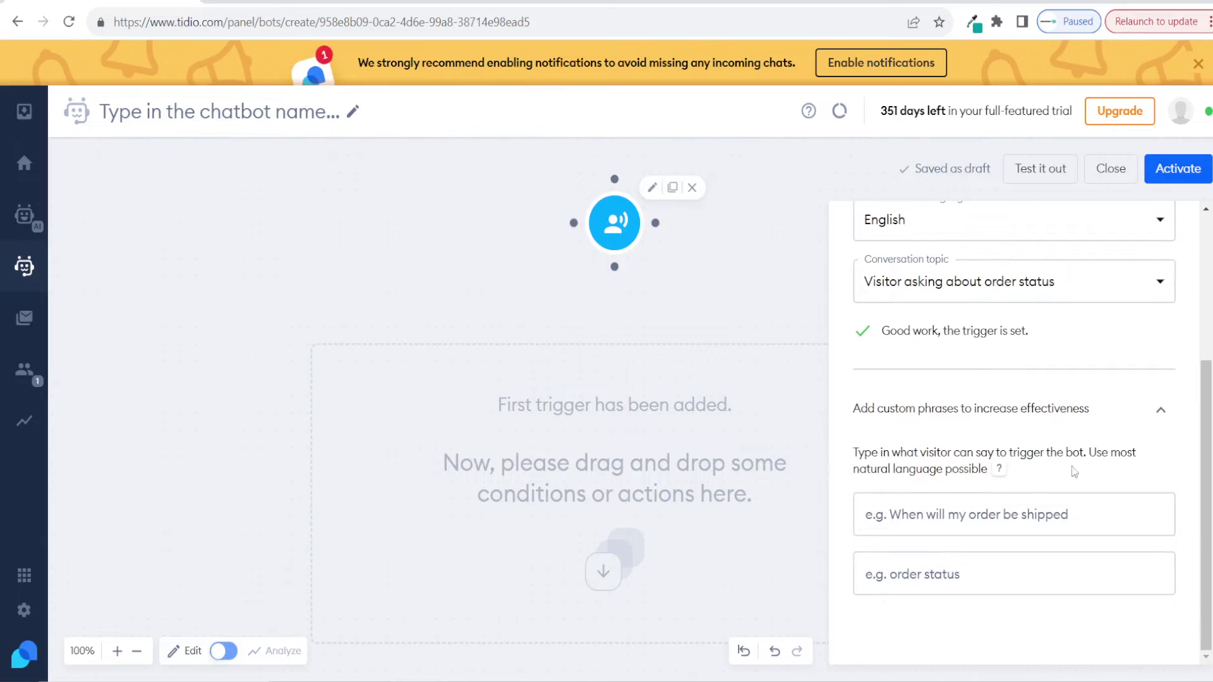
pyautogui.click(1021, 518)
pyautogui.write("I haven't received my order")
pyautogui.press('Return')
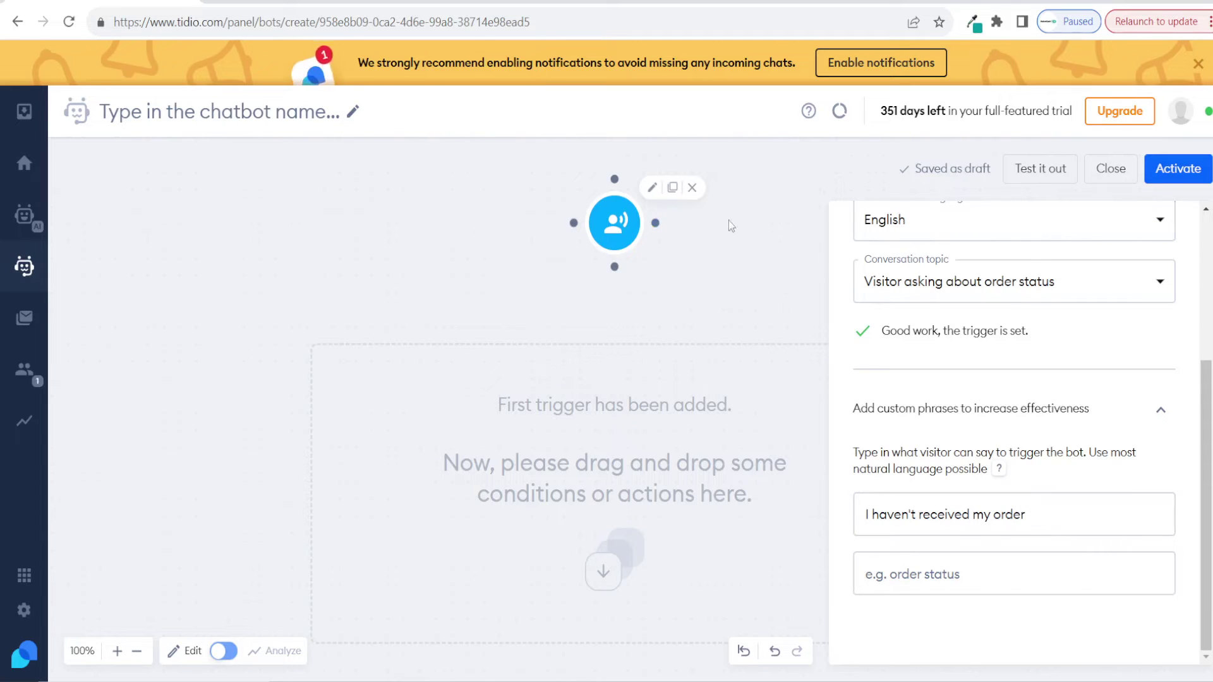
pyautogui.click(738, 262)
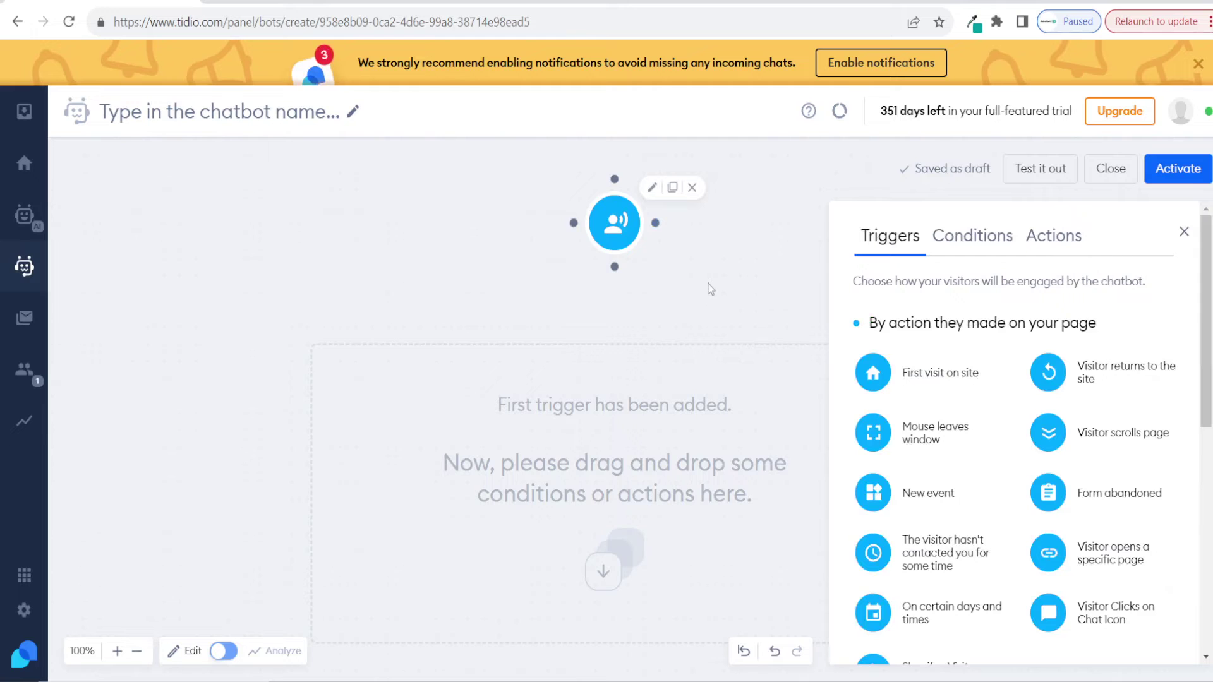
# Step: Place the Shopify Check Order Status action directly below the Visitor says trigger
pyautogui.scroll(-5, 1008, 433)
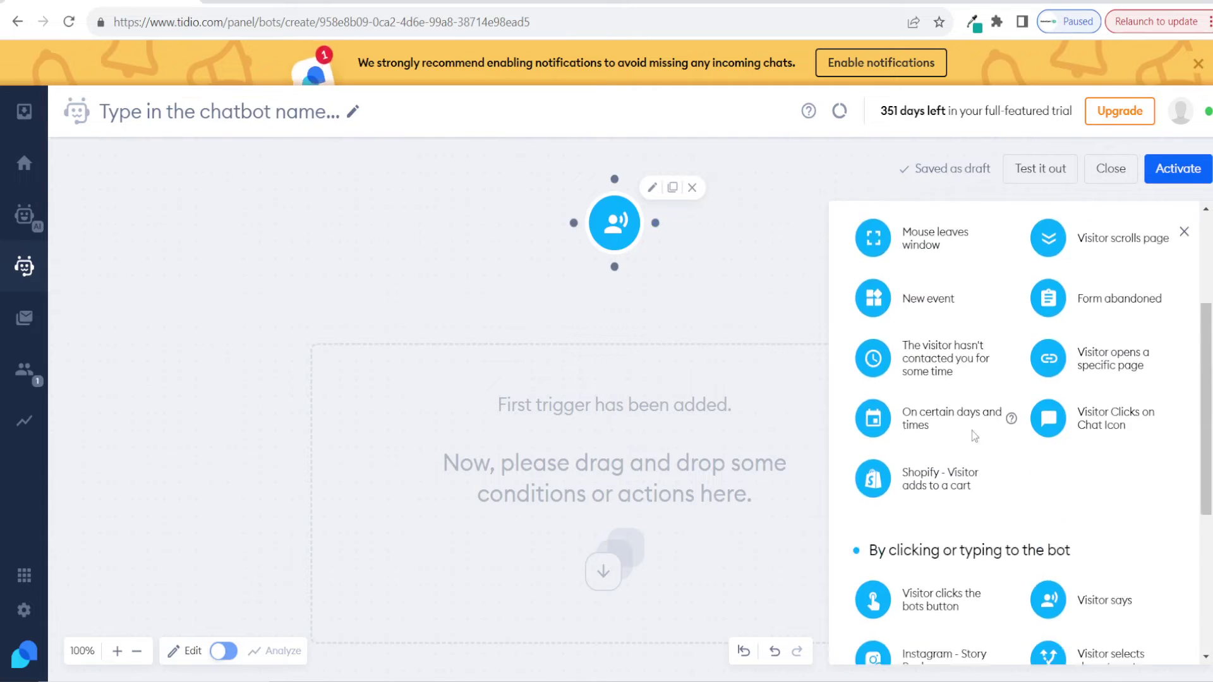
pyautogui.scroll(5, 1068, 237)
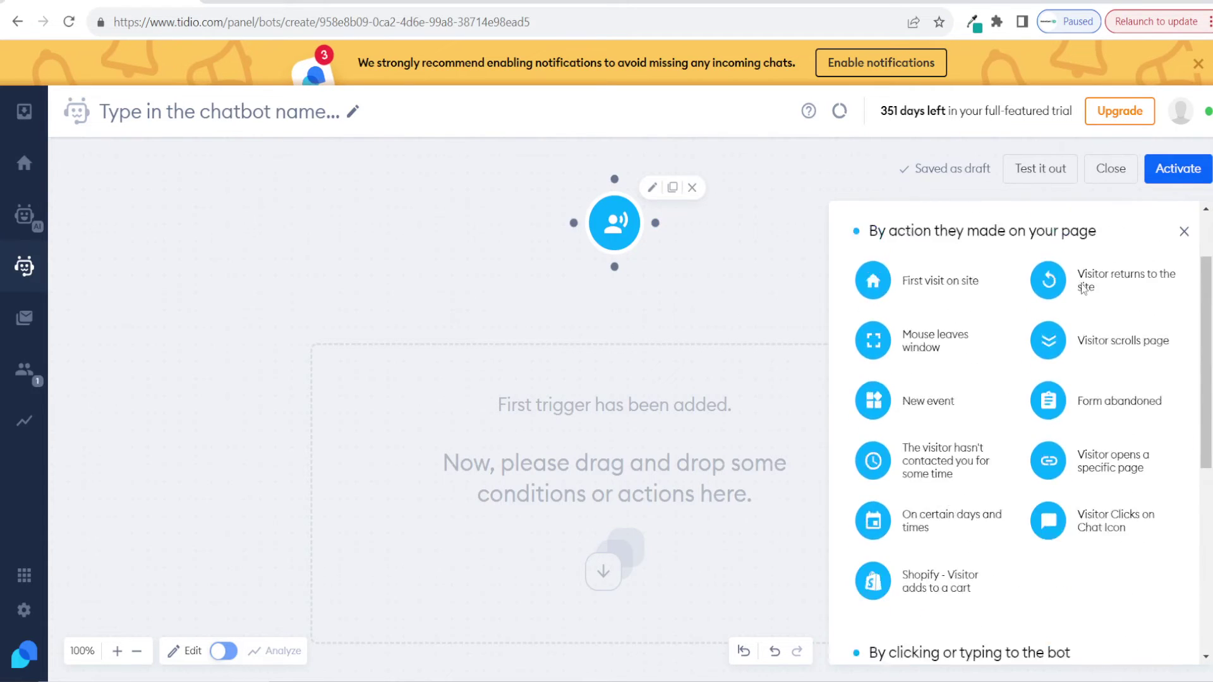
pyautogui.click(1062, 242)
pyautogui.scroll(-7, 1028, 406)
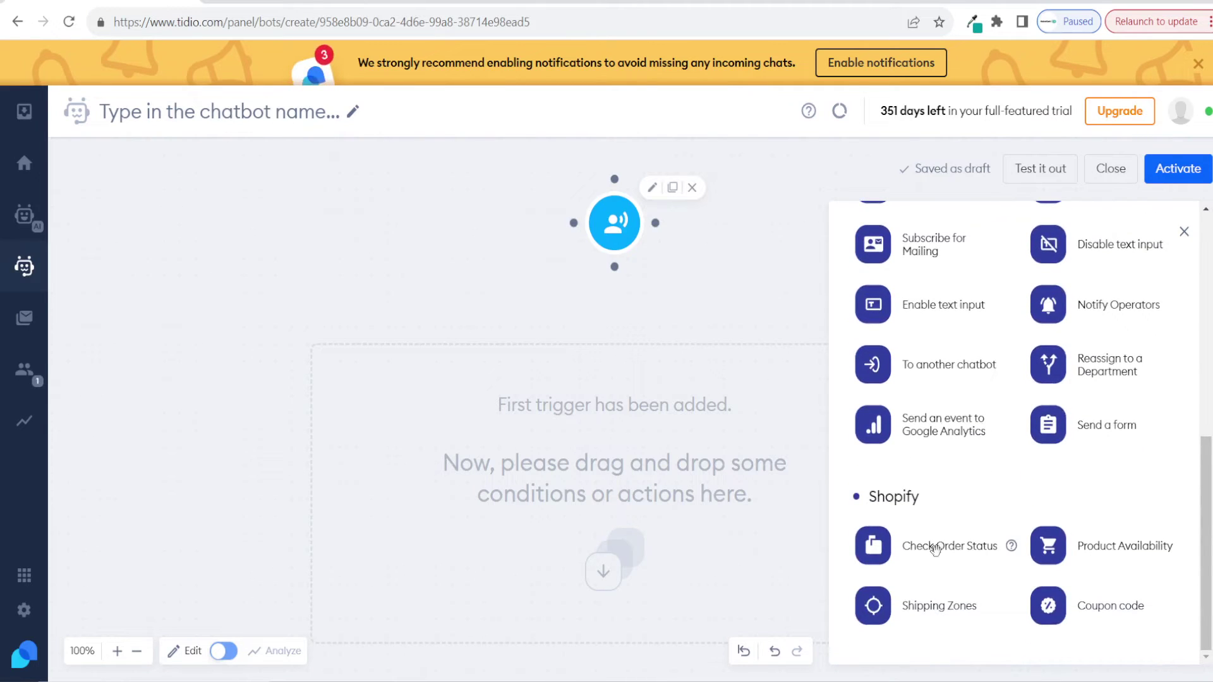
pyautogui.moveTo(970, 554); pyautogui.dragTo(569, 404)
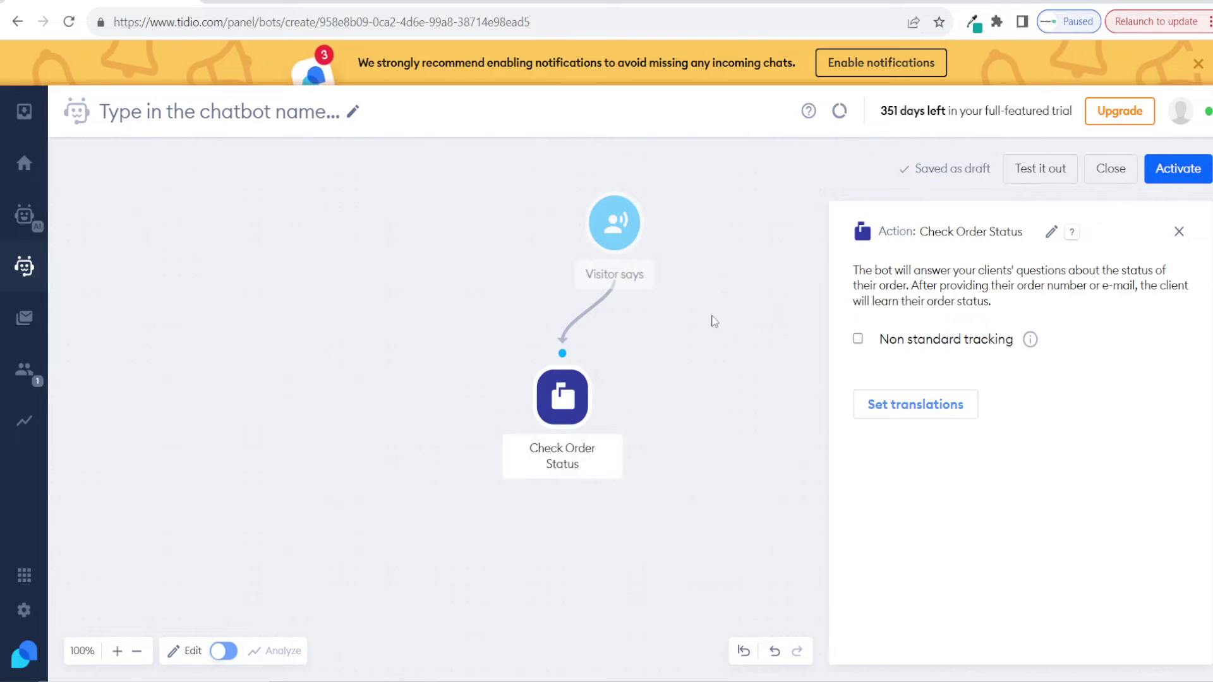
pyautogui.moveTo(616, 374)
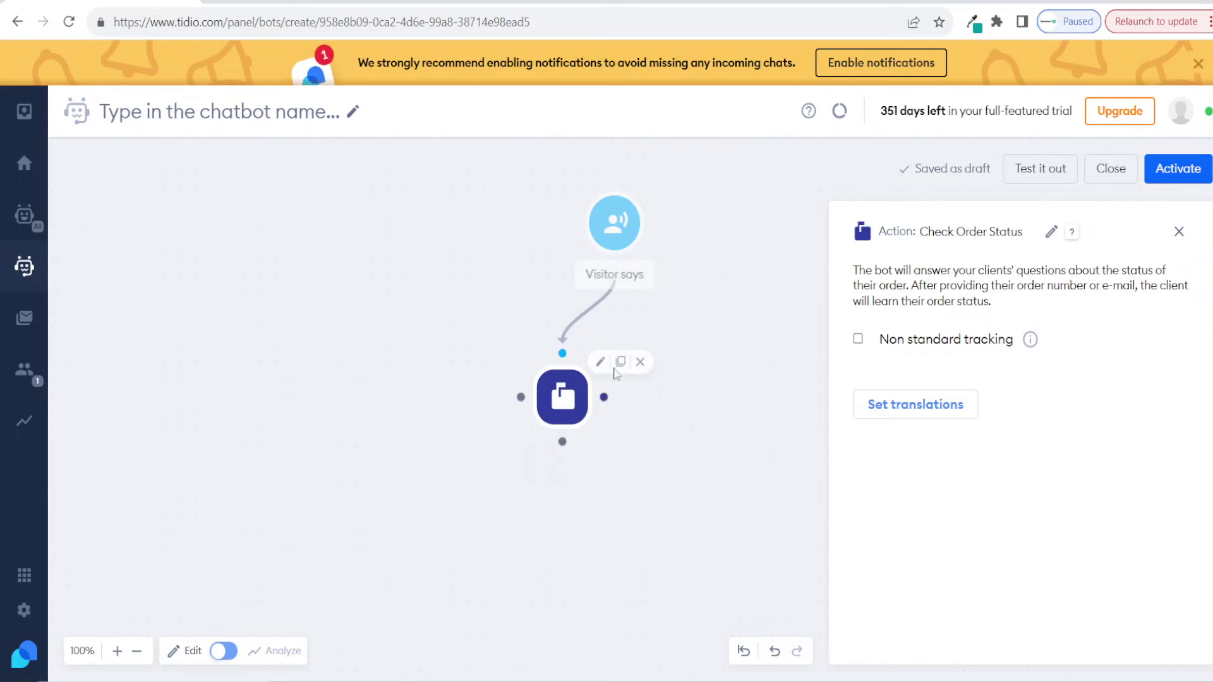
pyautogui.moveTo(648, 229)
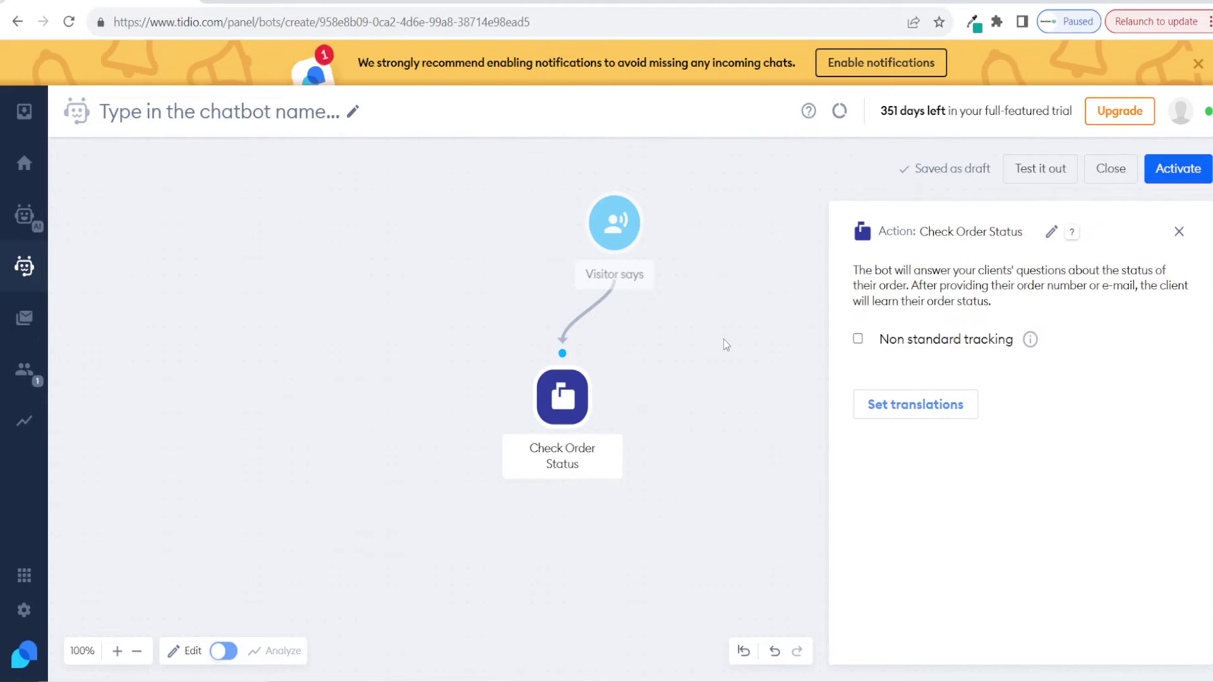
# Step: Activate the bot despite the offline tickets warning, naming it Order Status Update with purpose solving problems
pyautogui.click(1163, 168)
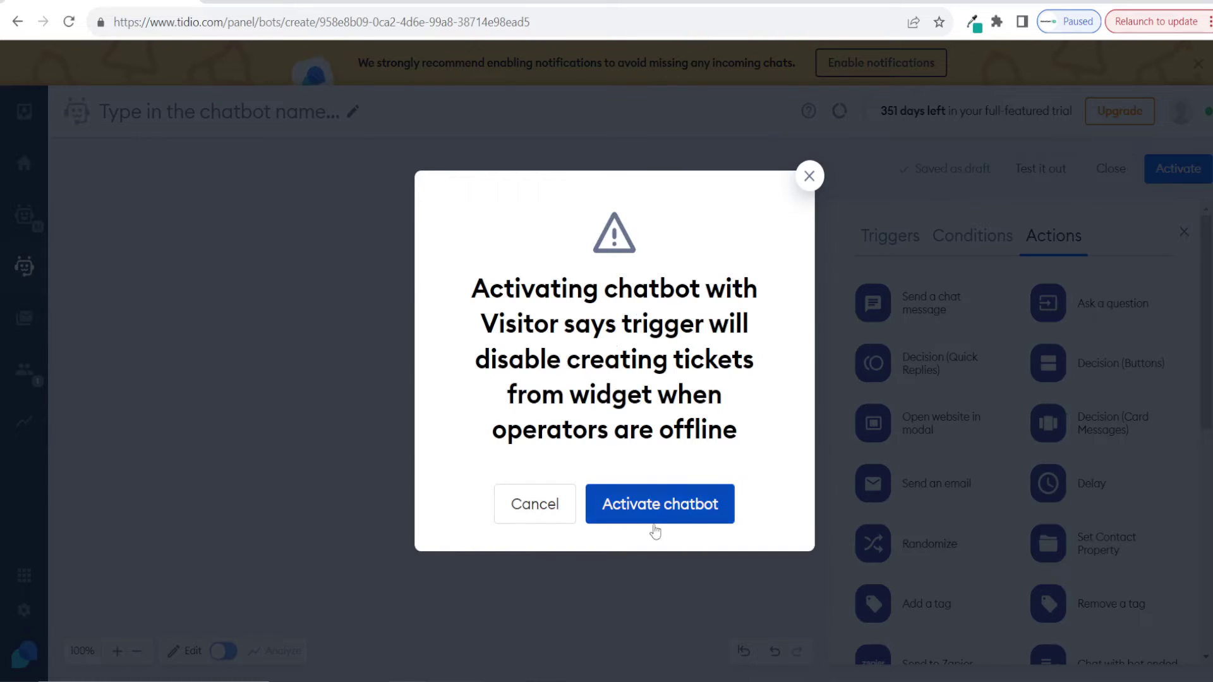
pyautogui.click(683, 514)
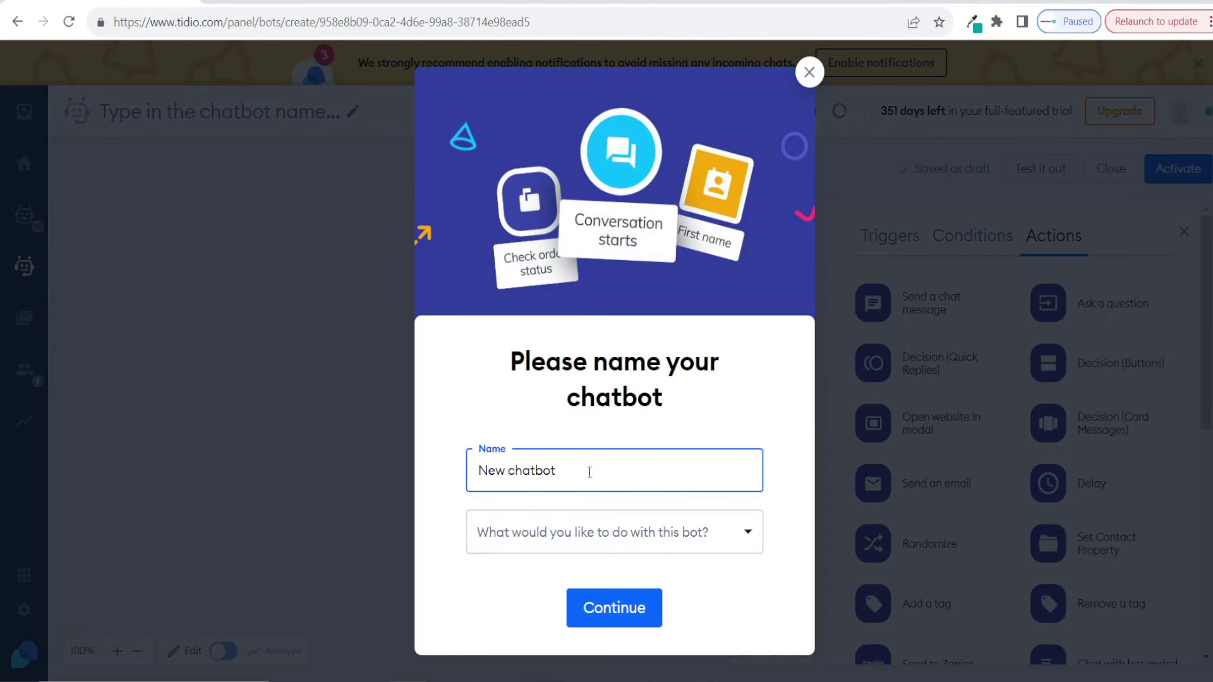
pyautogui.hotkey('ctrl', 'a')
pyautogui.write('Order Status Update')
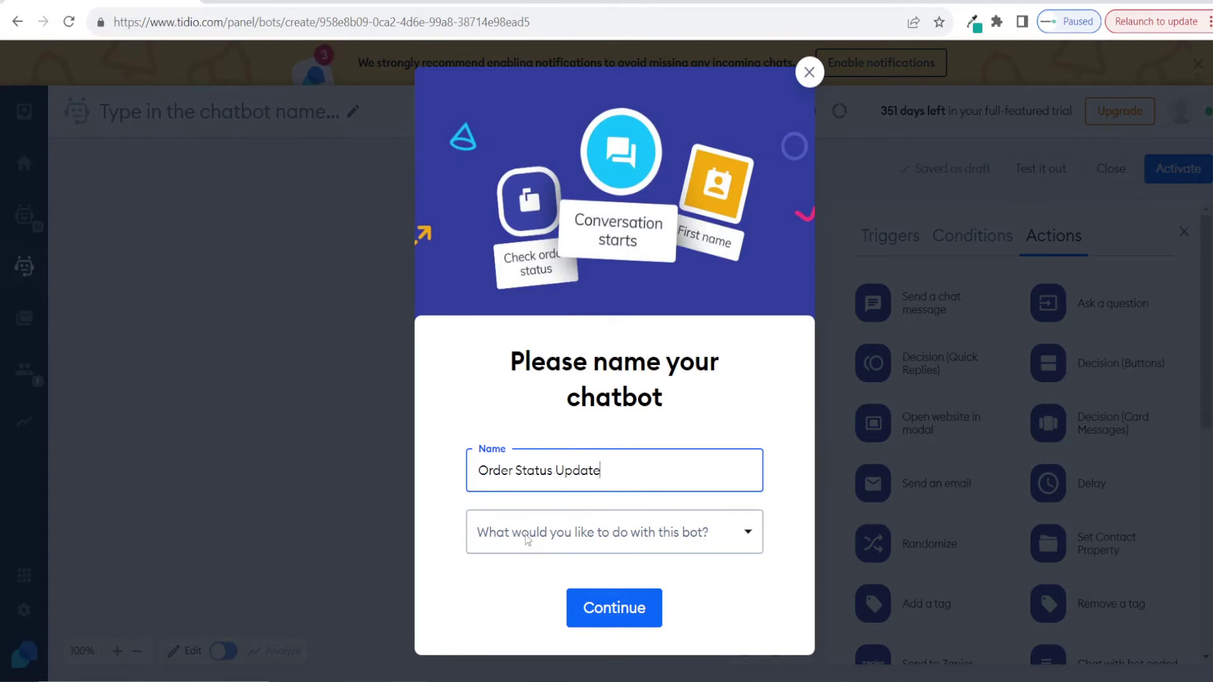
pyautogui.click(588, 540)
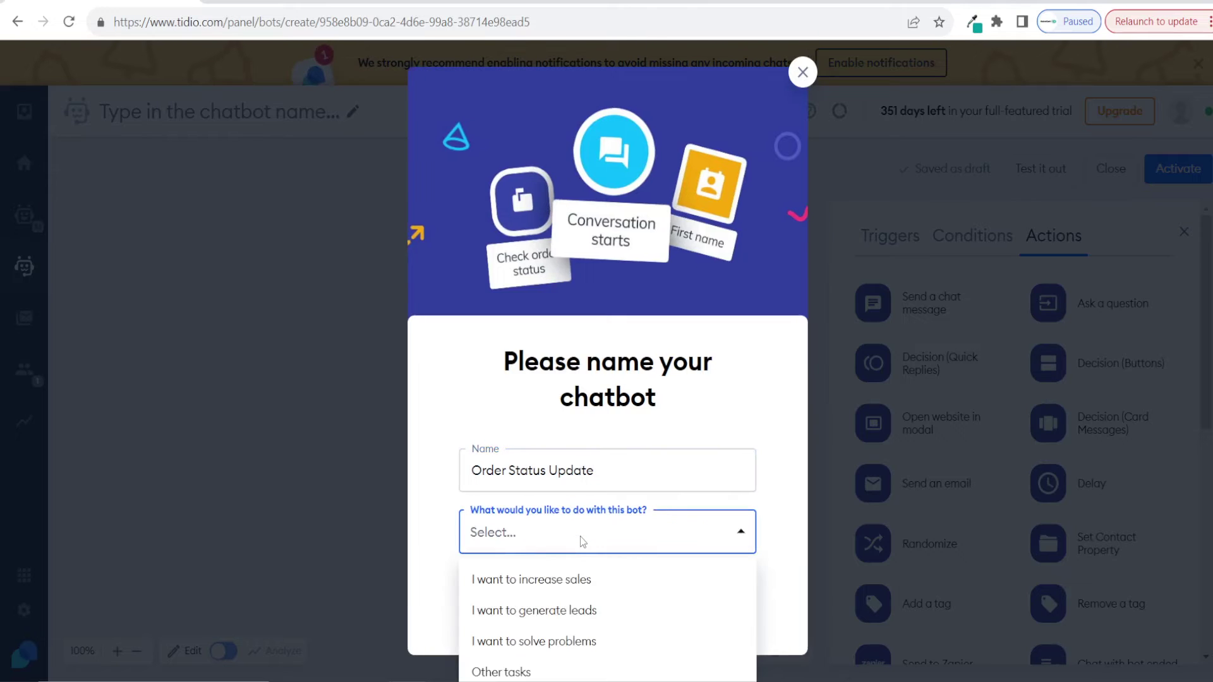
pyautogui.click(563, 642)
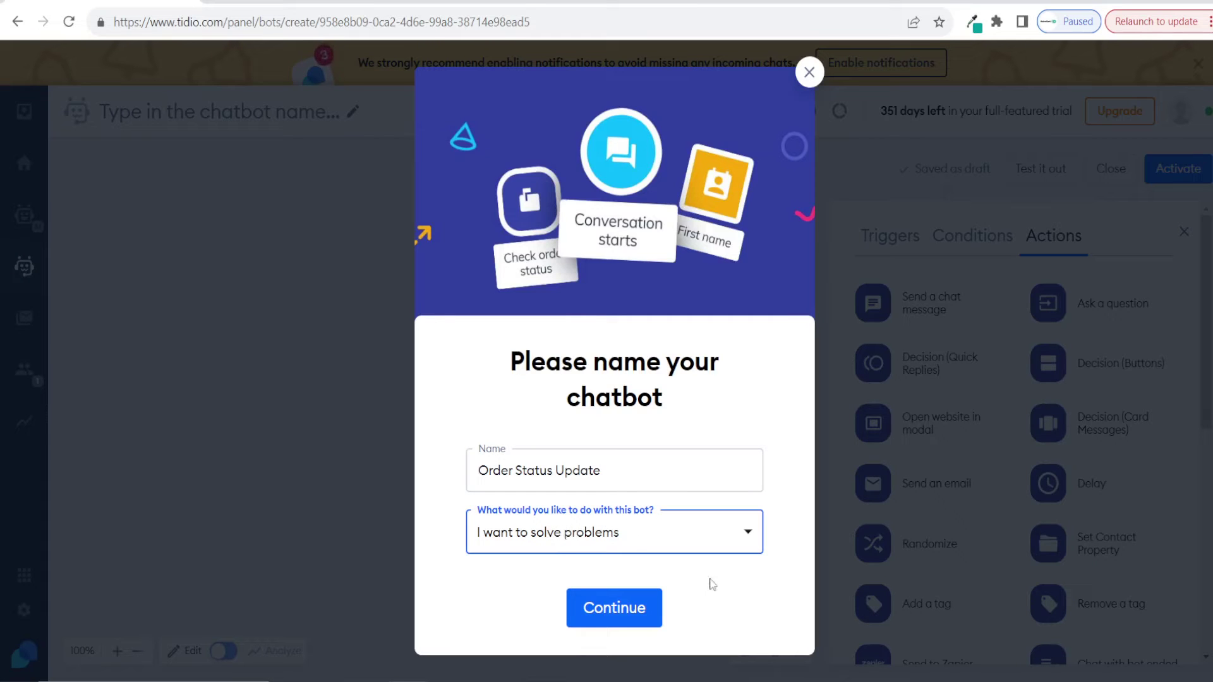
pyautogui.click(614, 609)
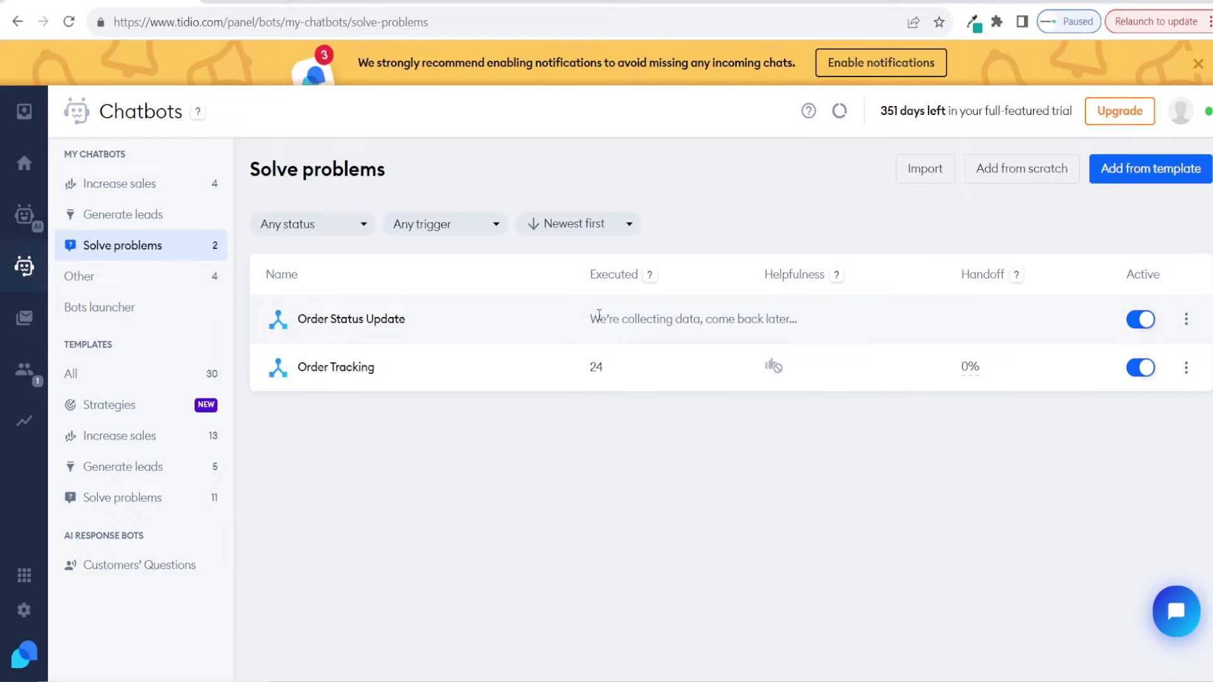
# Step: Begin a second chatbot from scratch from the Solve problems list
pyautogui.moveTo(547, 317)
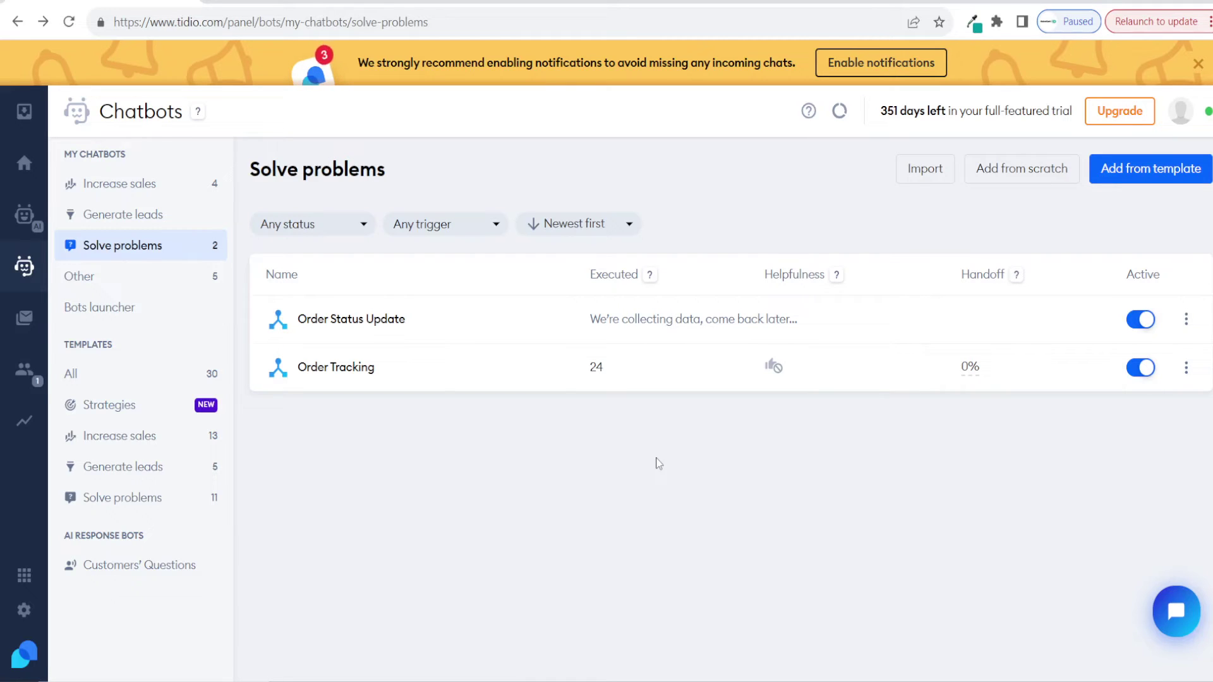
pyautogui.click(1020, 172)
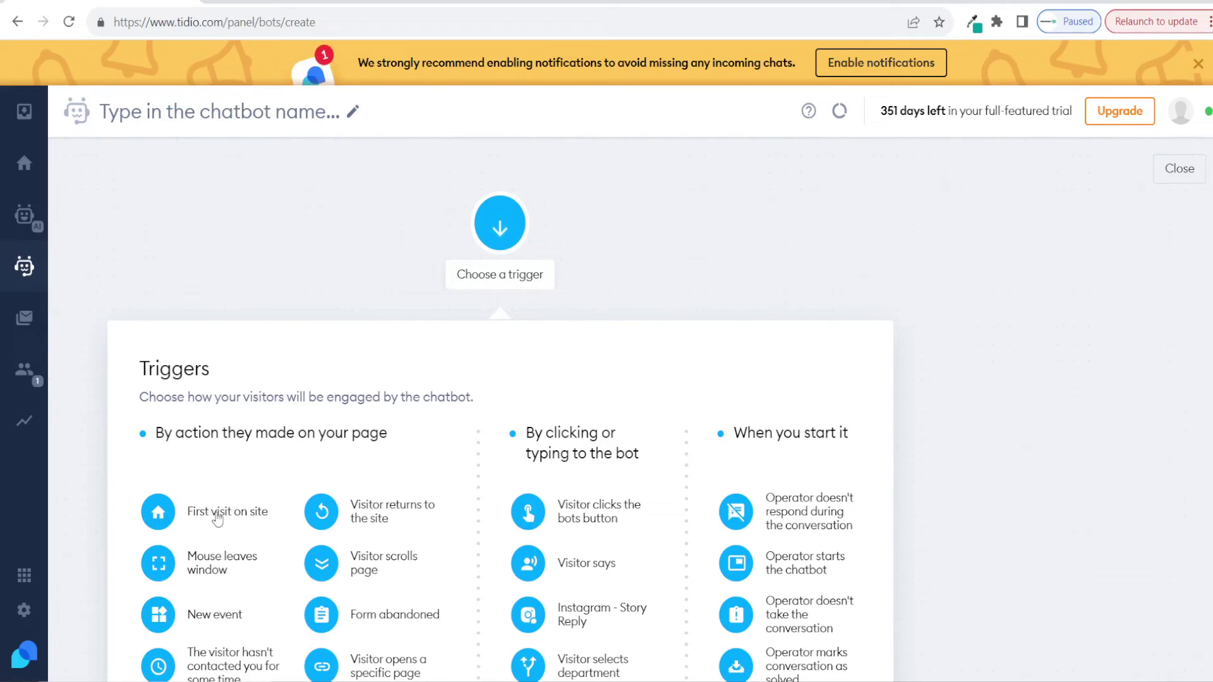
# Step: Use First visit on site as the trigger and check the info tips of the Shopify actions
pyautogui.click(218, 517)
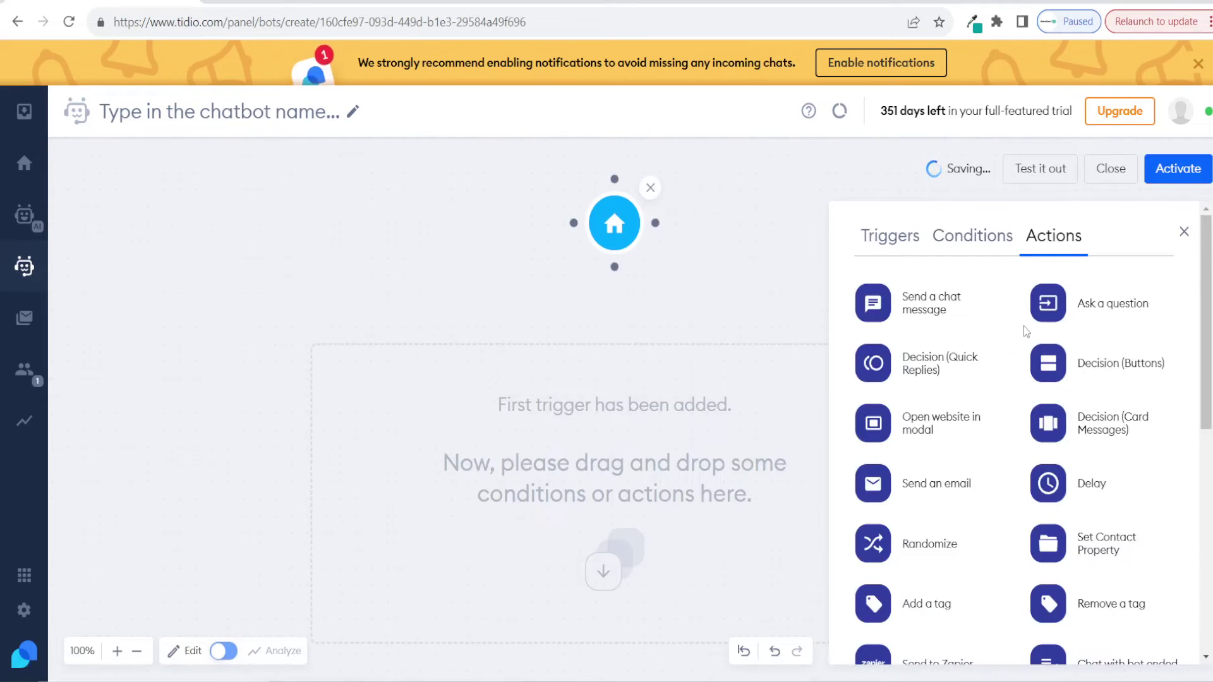
pyautogui.scroll(-8, 1013, 336)
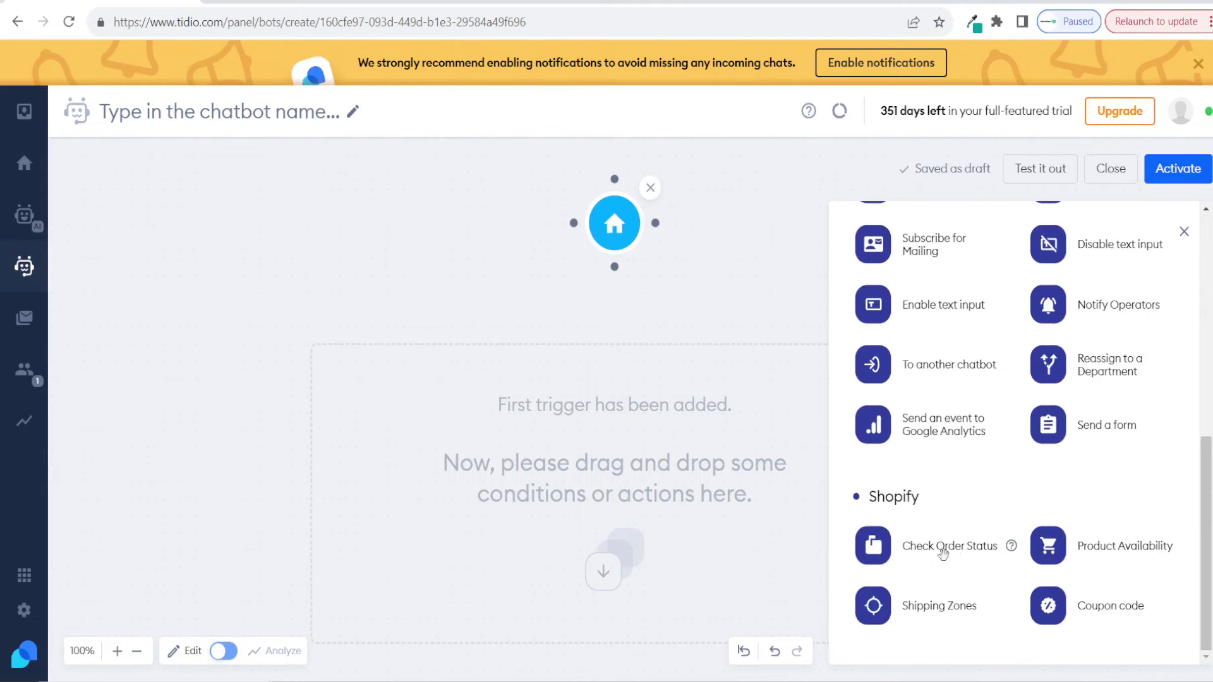
pyautogui.moveTo(1013, 547)
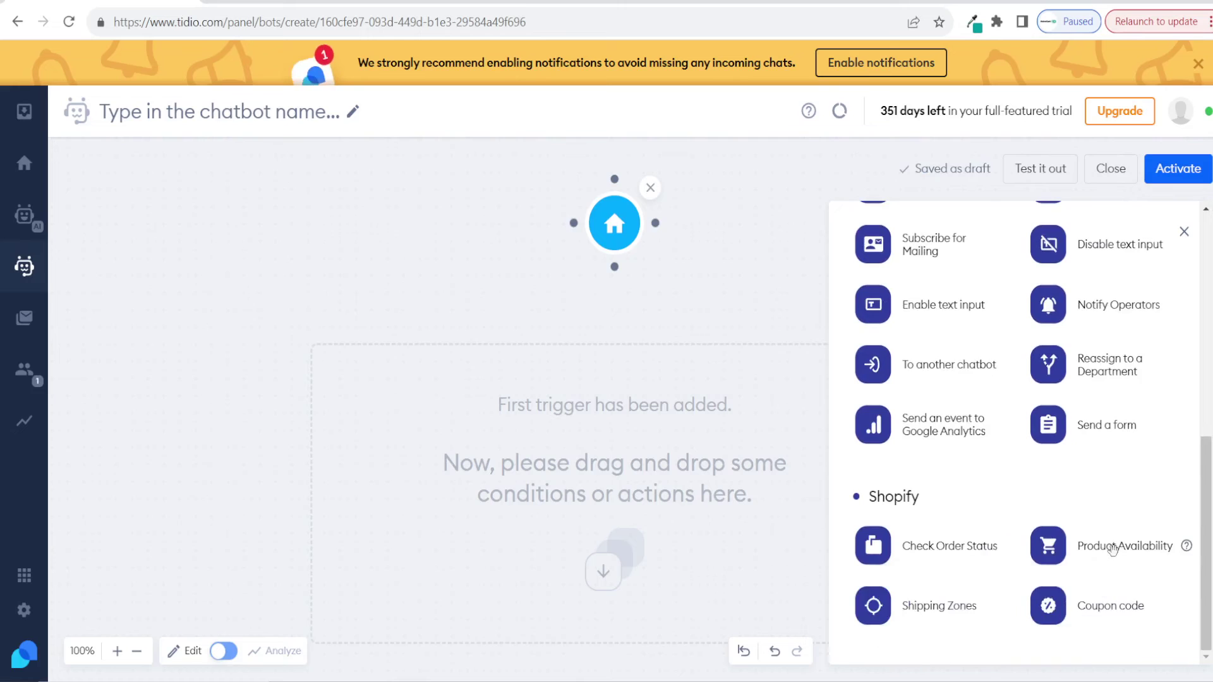
pyautogui.moveTo(1184, 547)
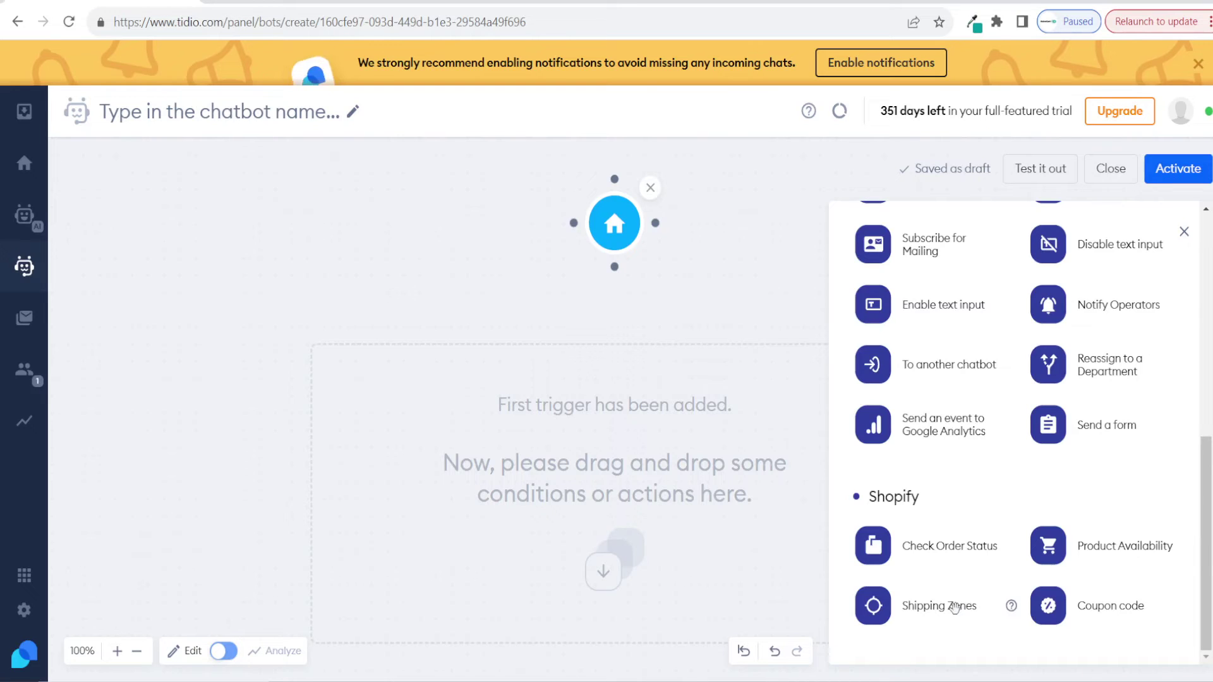
pyautogui.moveTo(1010, 607)
pyautogui.moveTo(1187, 608)
pyautogui.scroll(10, 1131, 528)
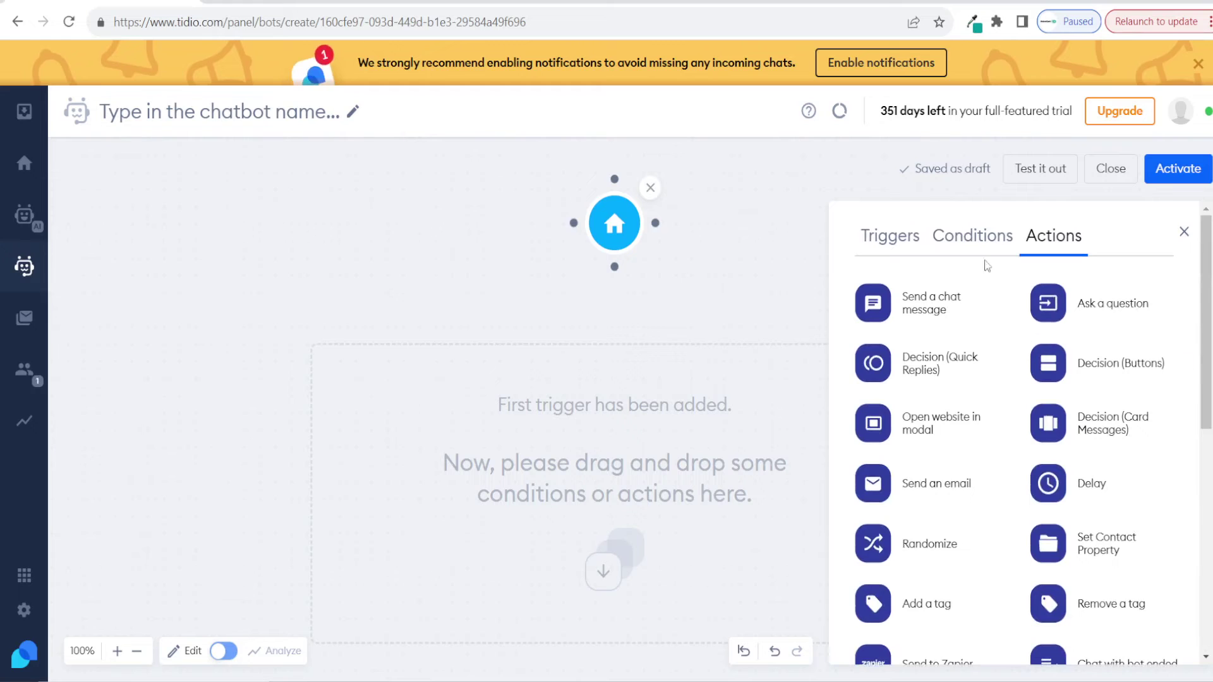
# Step: Add a Cart Value condition after the trigger requiring a cart of at least 50 GBP
pyautogui.click(973, 235)
pyautogui.scroll(-1, 1082, 377)
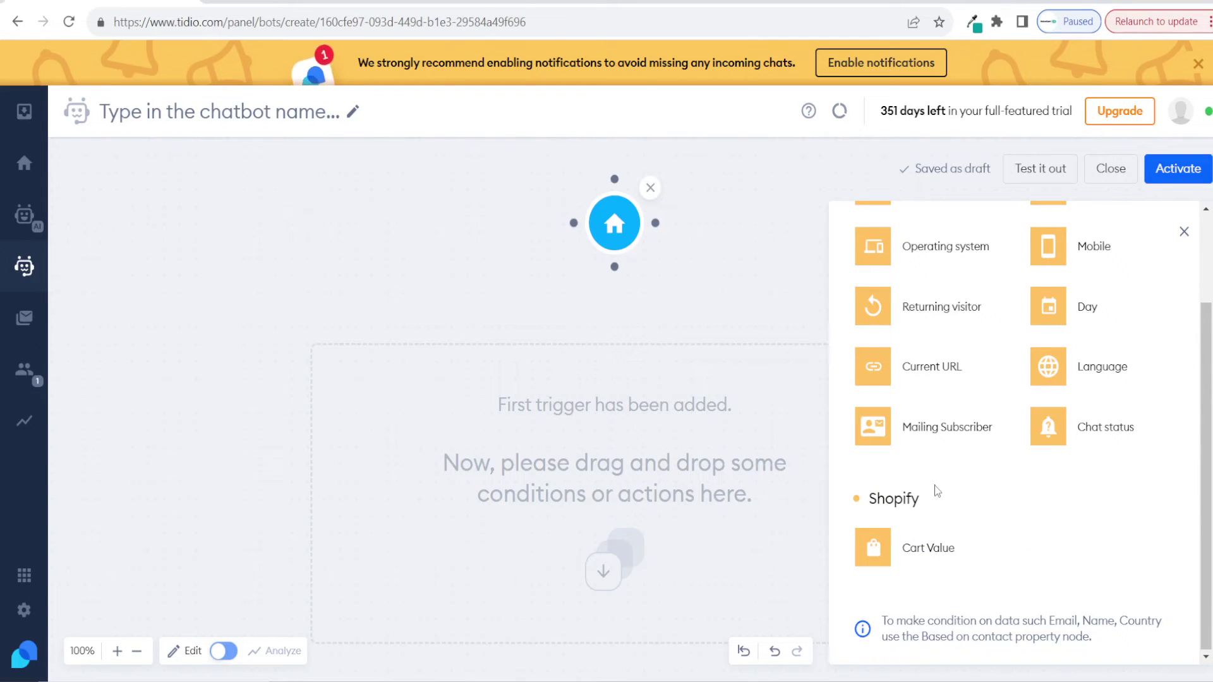
pyautogui.moveTo(938, 549); pyautogui.dragTo(599, 361)
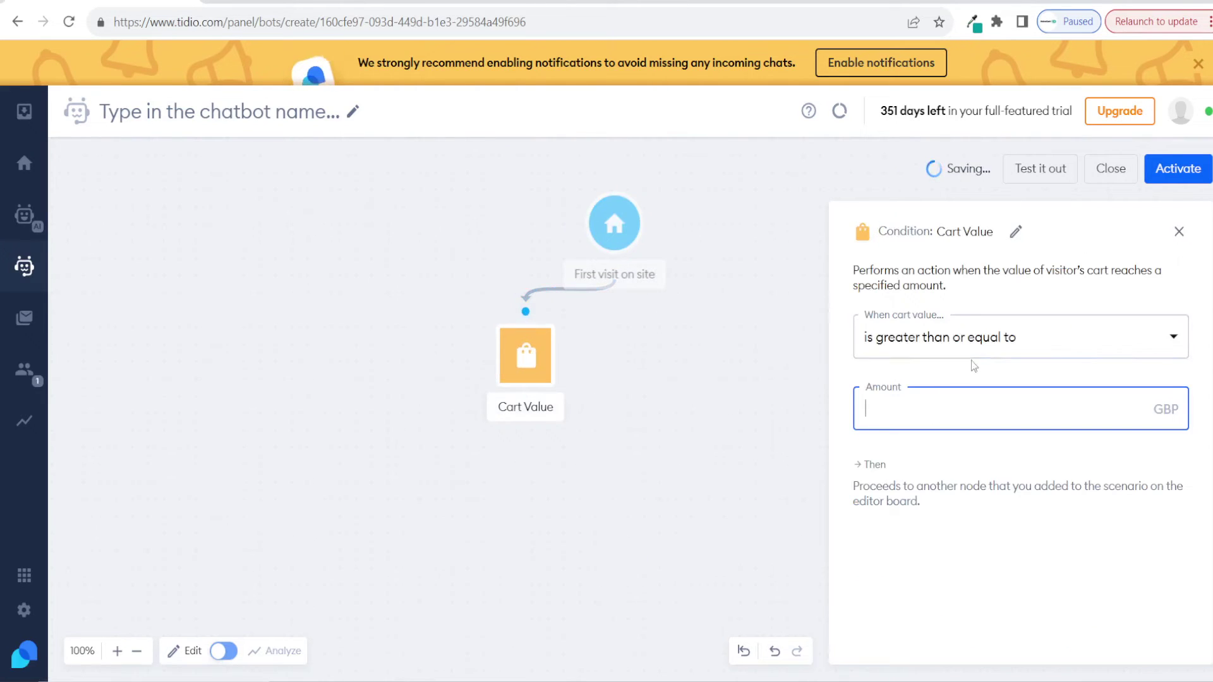
pyautogui.write('50')
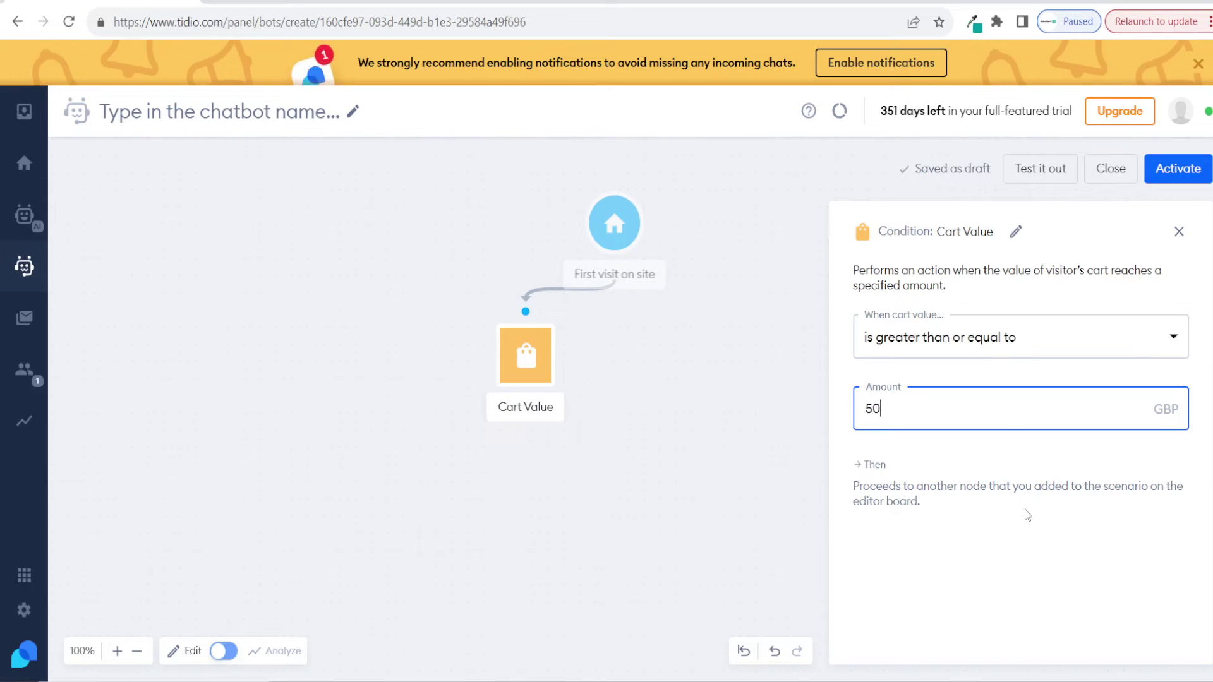
pyautogui.click(1023, 509)
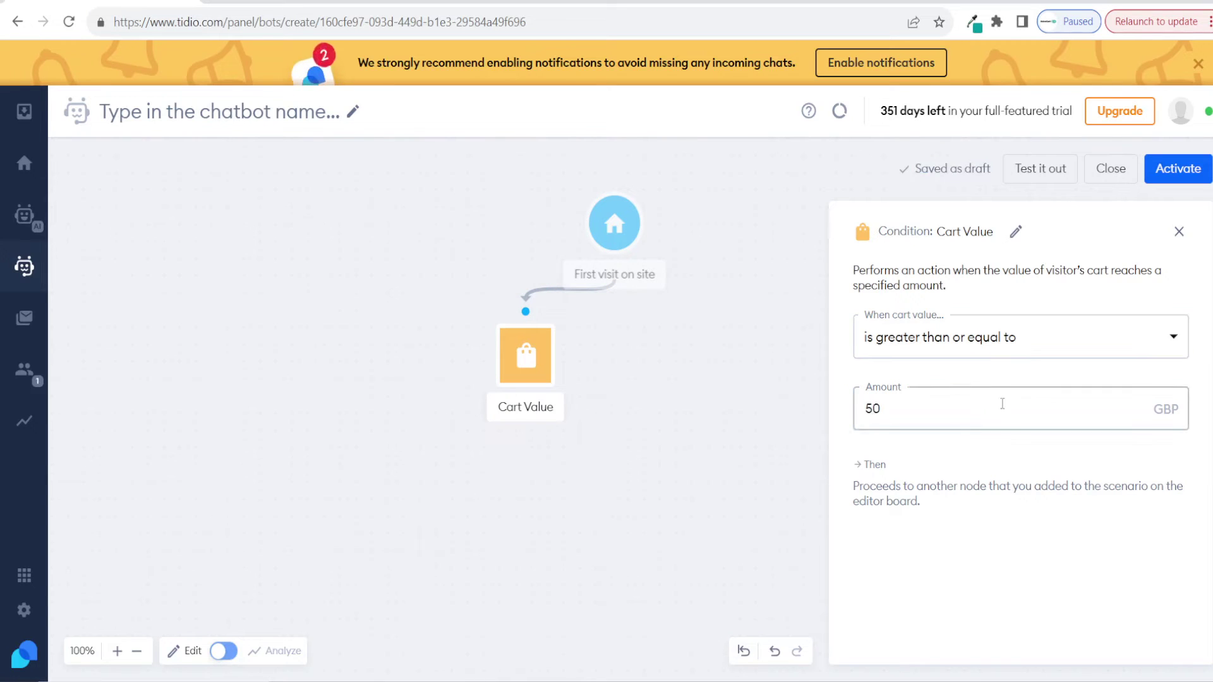
pyautogui.click(1179, 232)
# Step: Connect a Shopify Coupon code action to Cart Value's Yes path and bring up its settings
pyautogui.click(1056, 240)
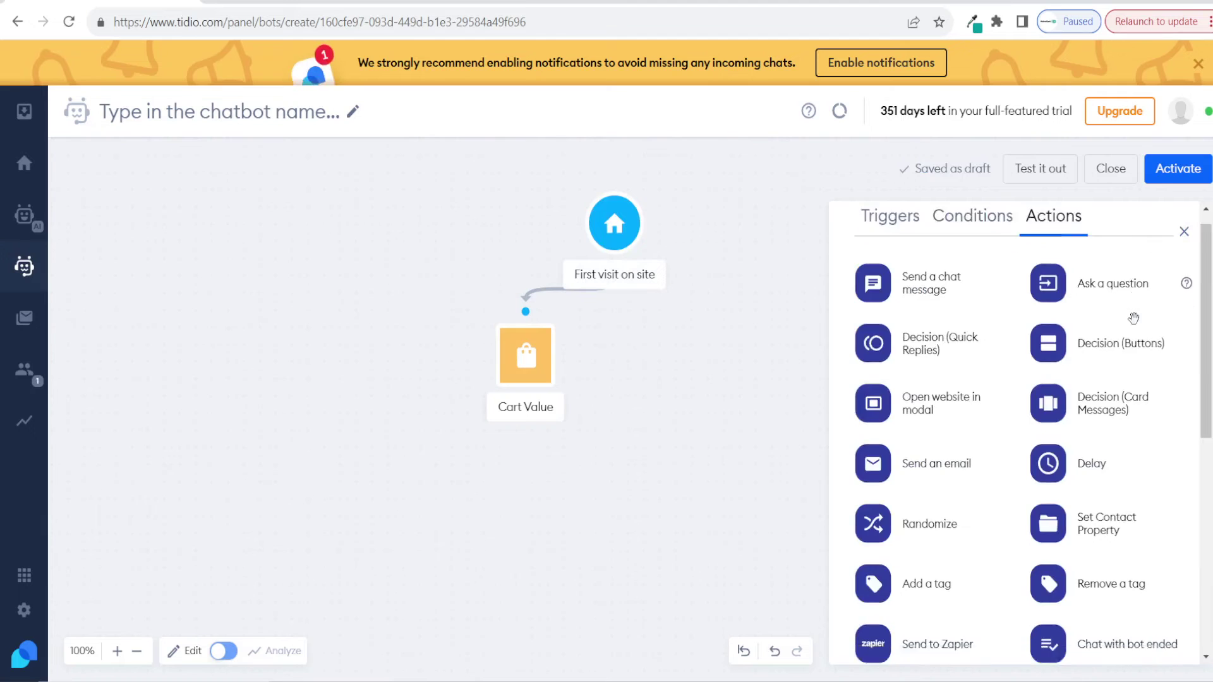
pyautogui.scroll(-8, 1072, 318)
pyautogui.moveTo(1121, 616); pyautogui.dragTo(687, 438)
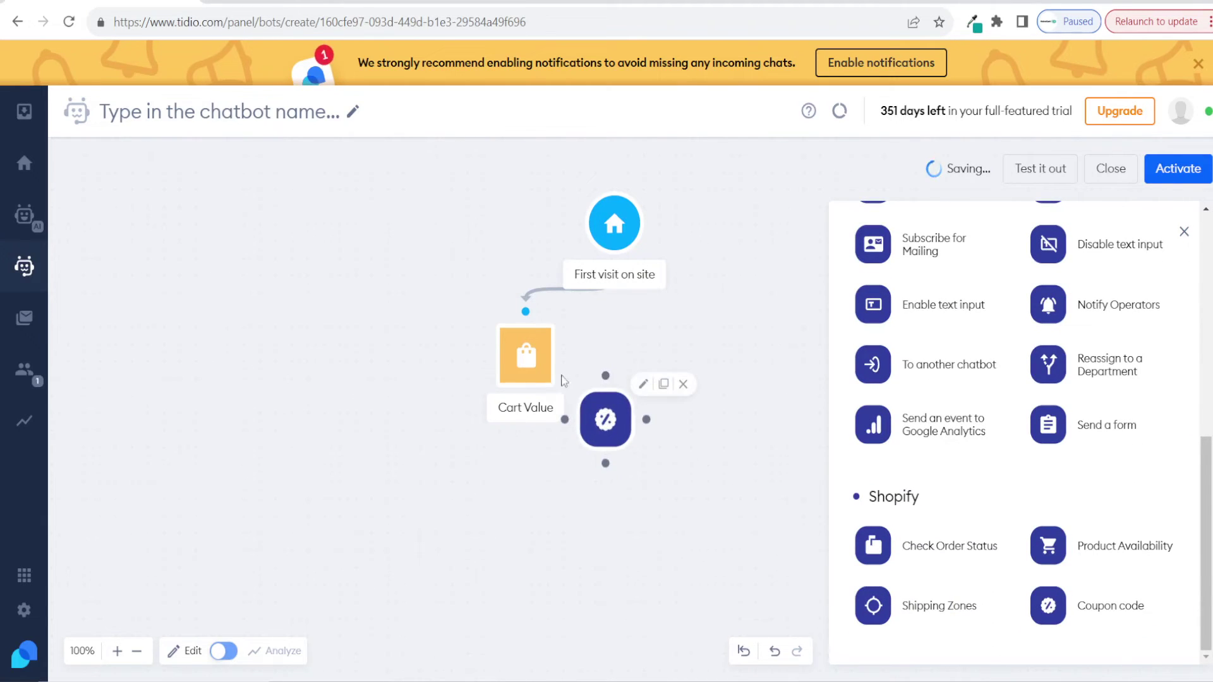
pyautogui.moveTo(568, 355); pyautogui.dragTo(594, 405)
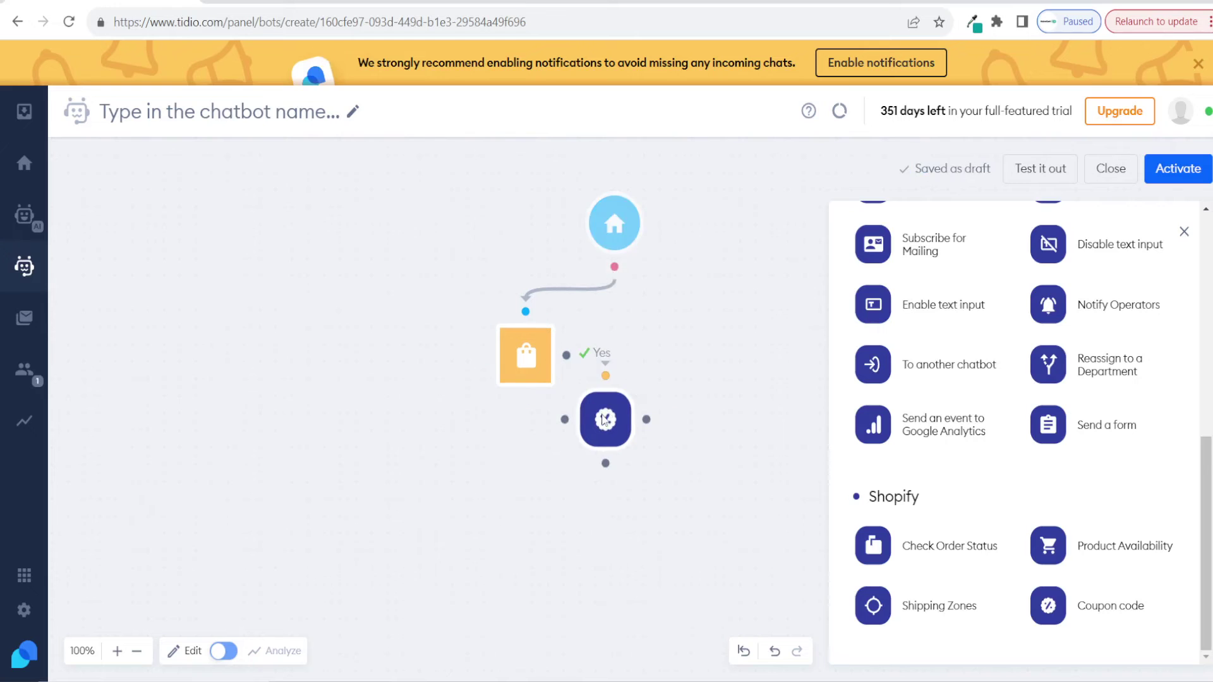
pyautogui.click(631, 373)
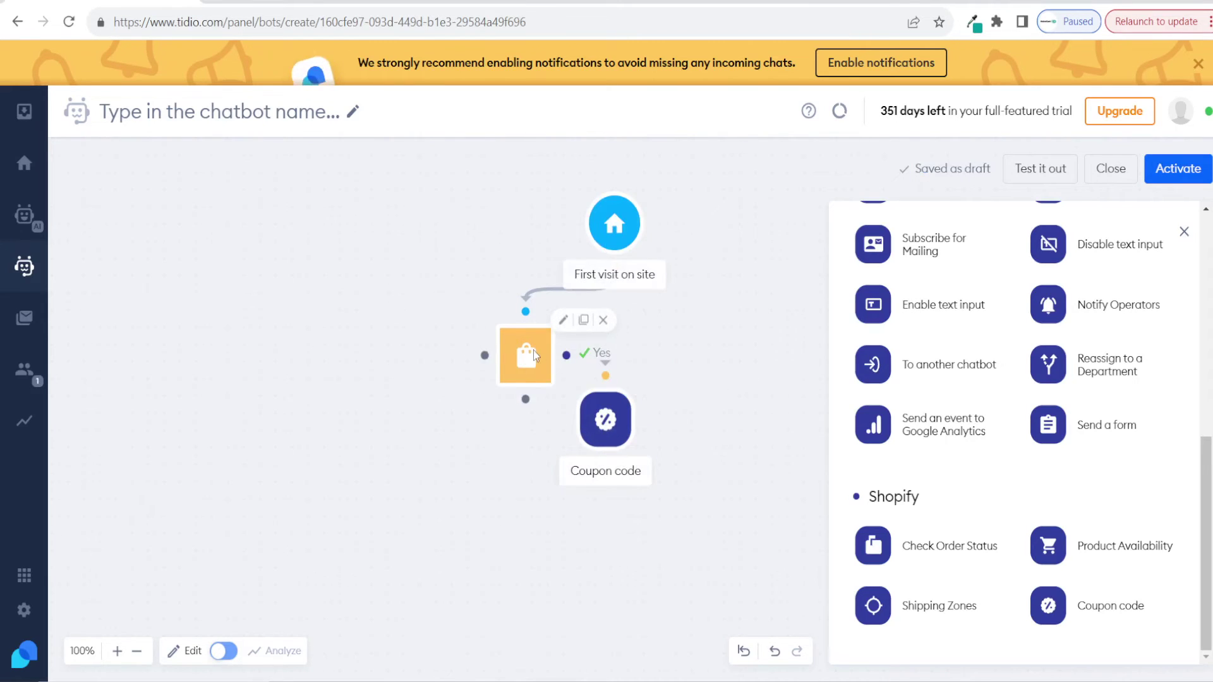
pyautogui.click(605, 422)
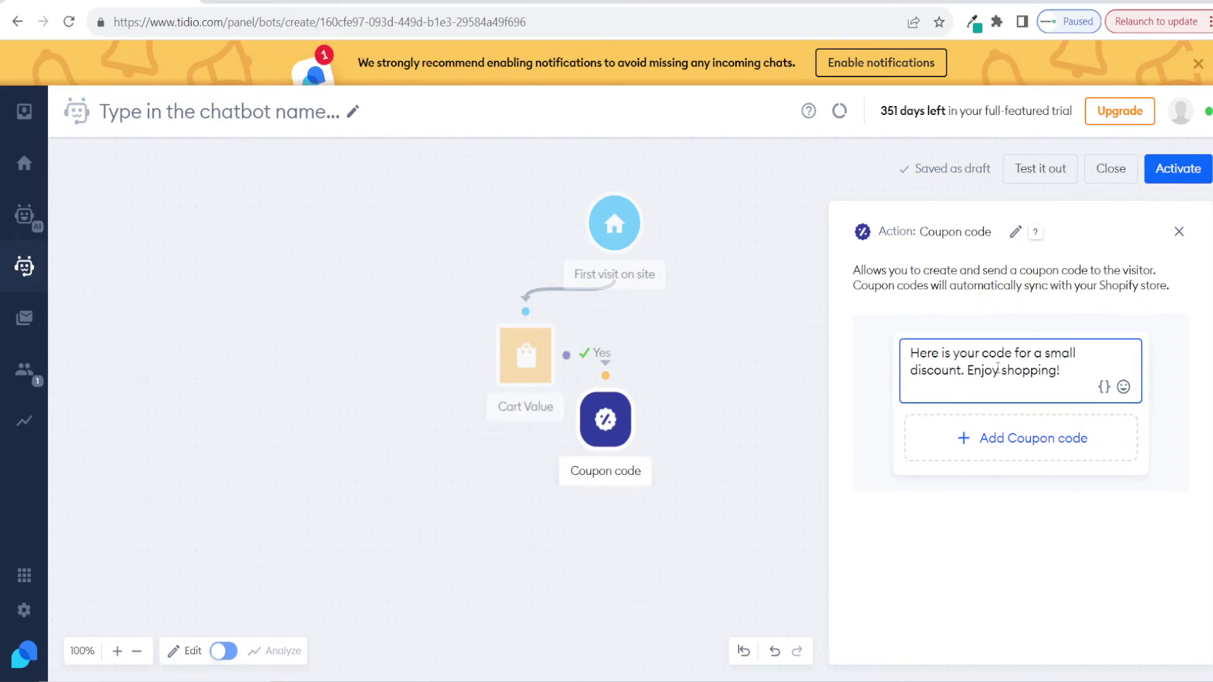
# Step: Create and attach a new SAVE10 coupon for 10% off, then glance at the storefront tab
pyautogui.click(1015, 442)
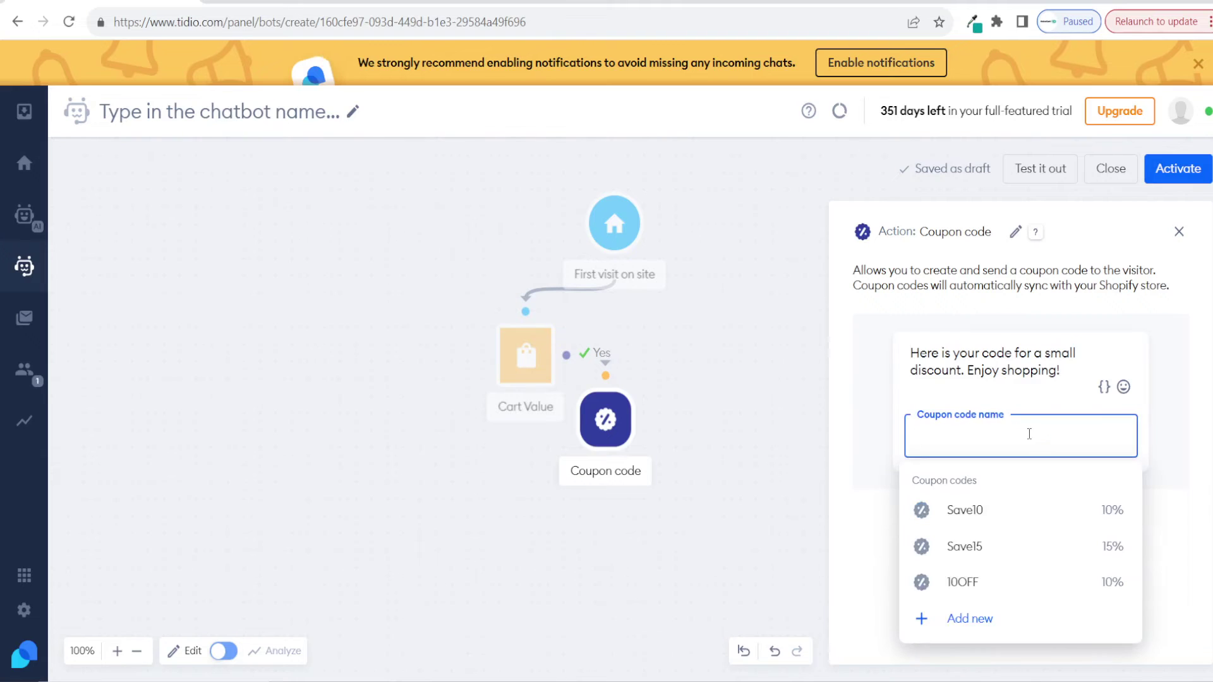
pyautogui.click(1008, 621)
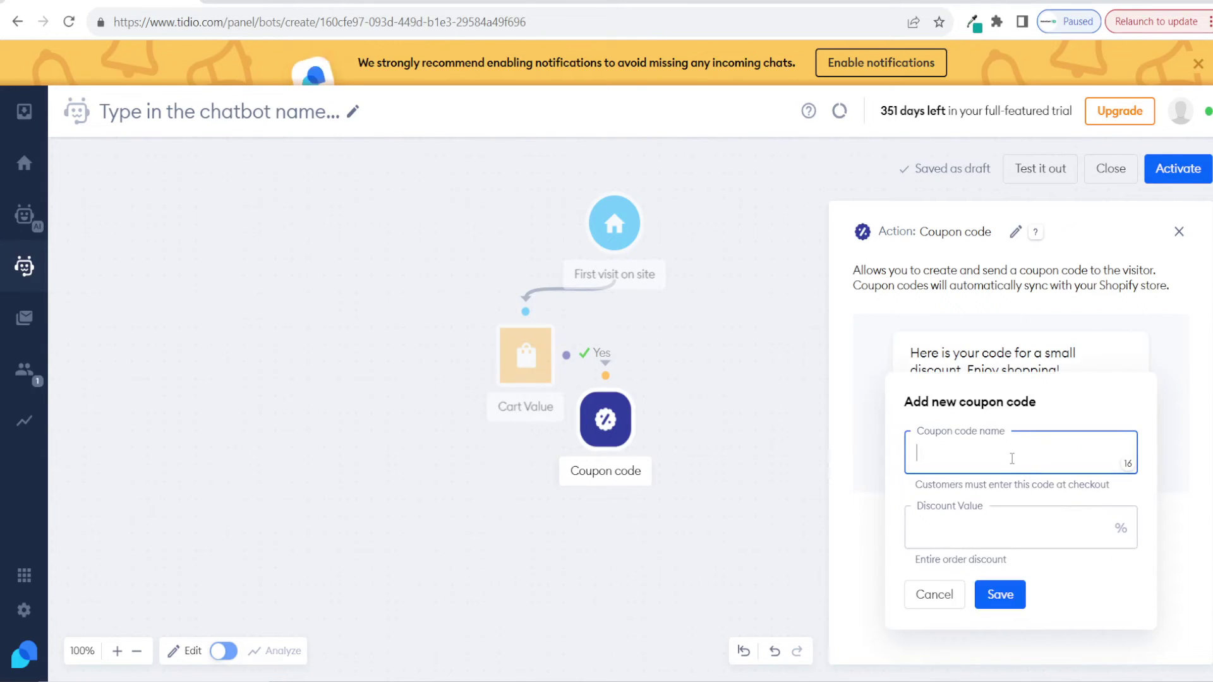
pyautogui.write('SAVE10')
pyautogui.click(1007, 537)
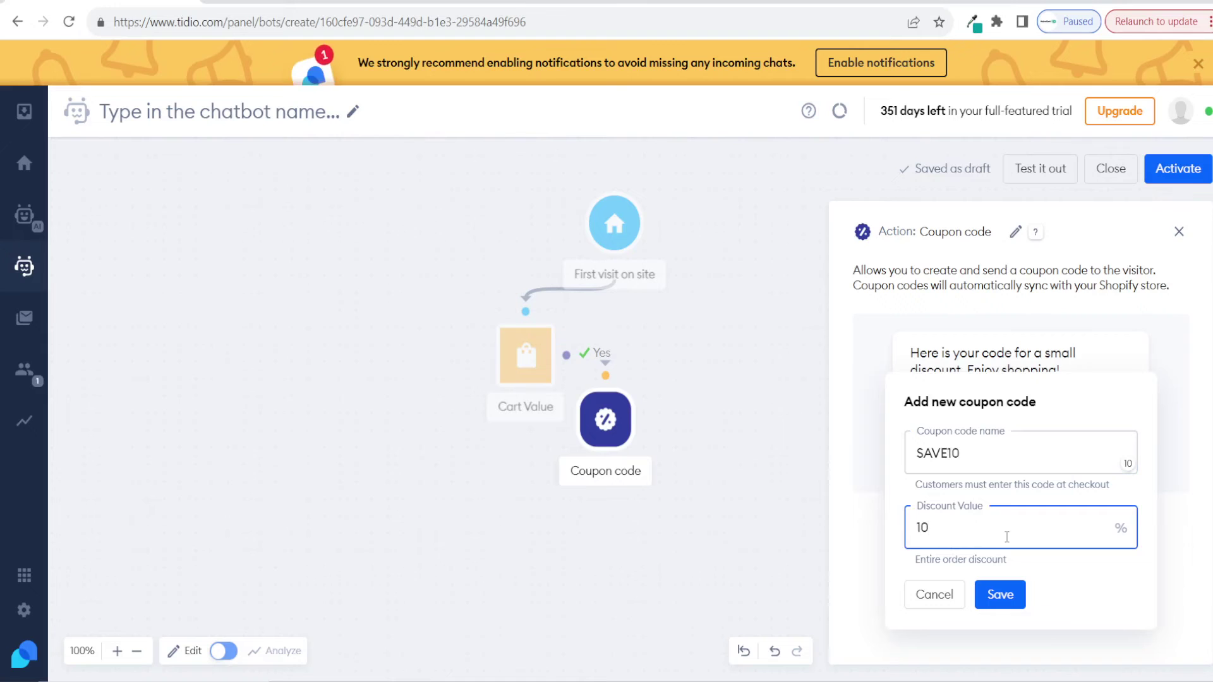
pyautogui.click(1008, 595)
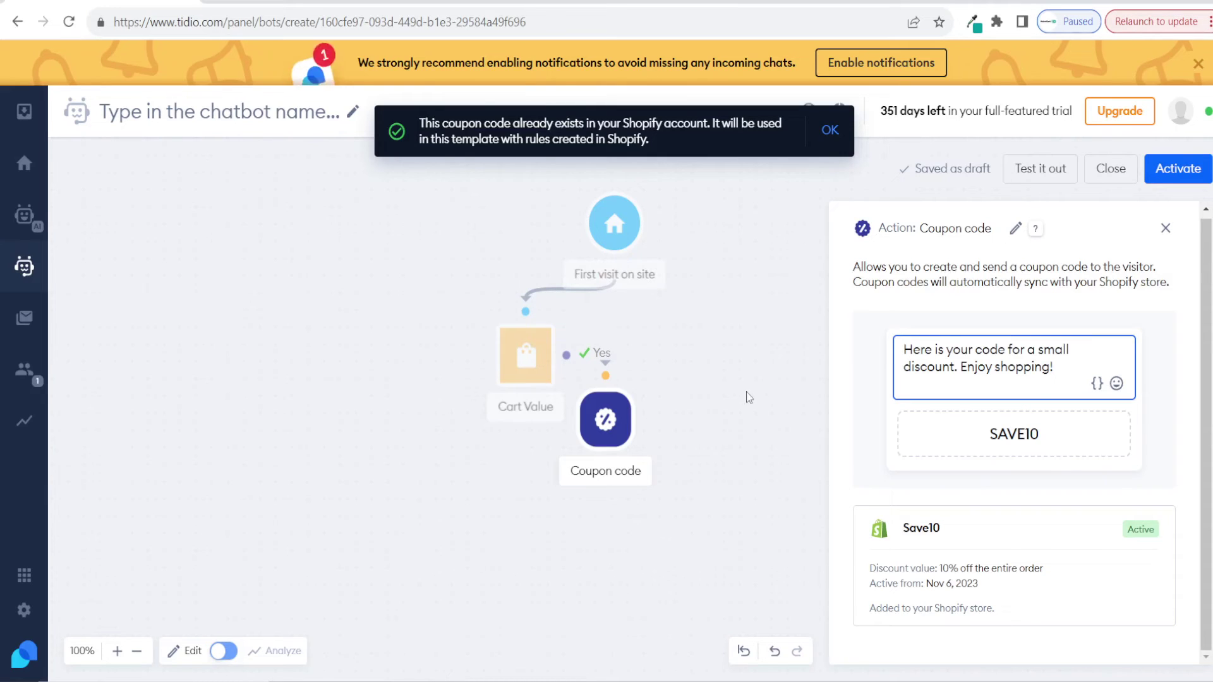
pyautogui.click(485, 2)
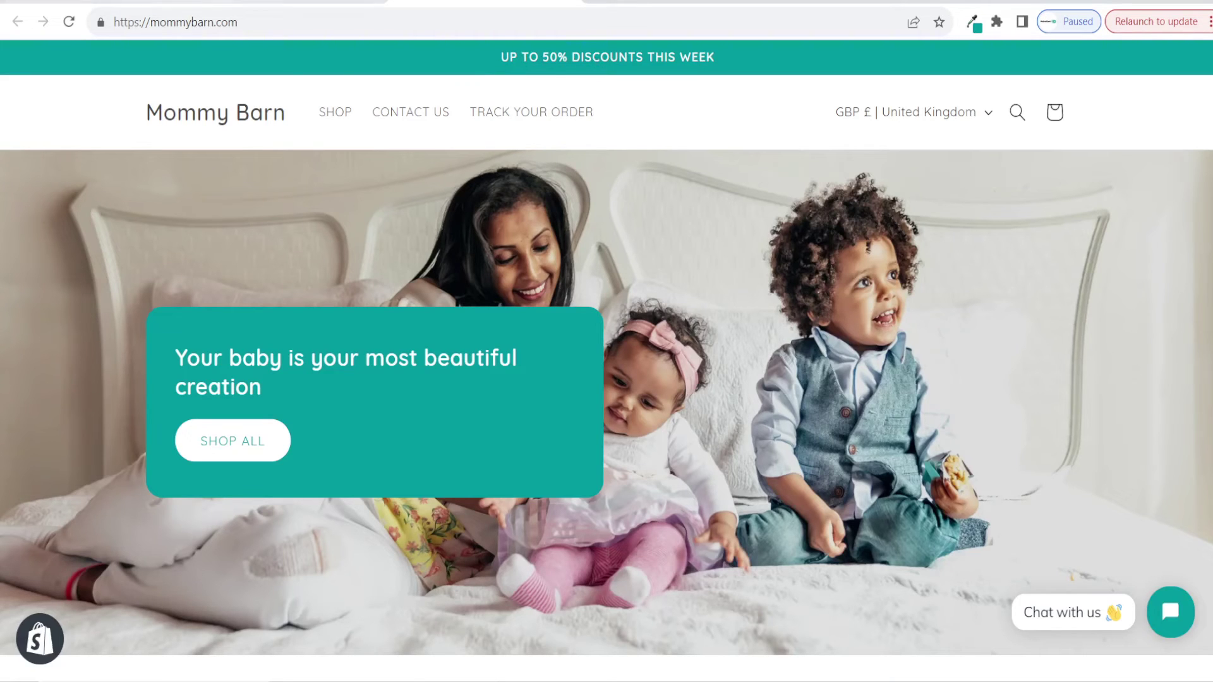
pyautogui.click(190, 3)
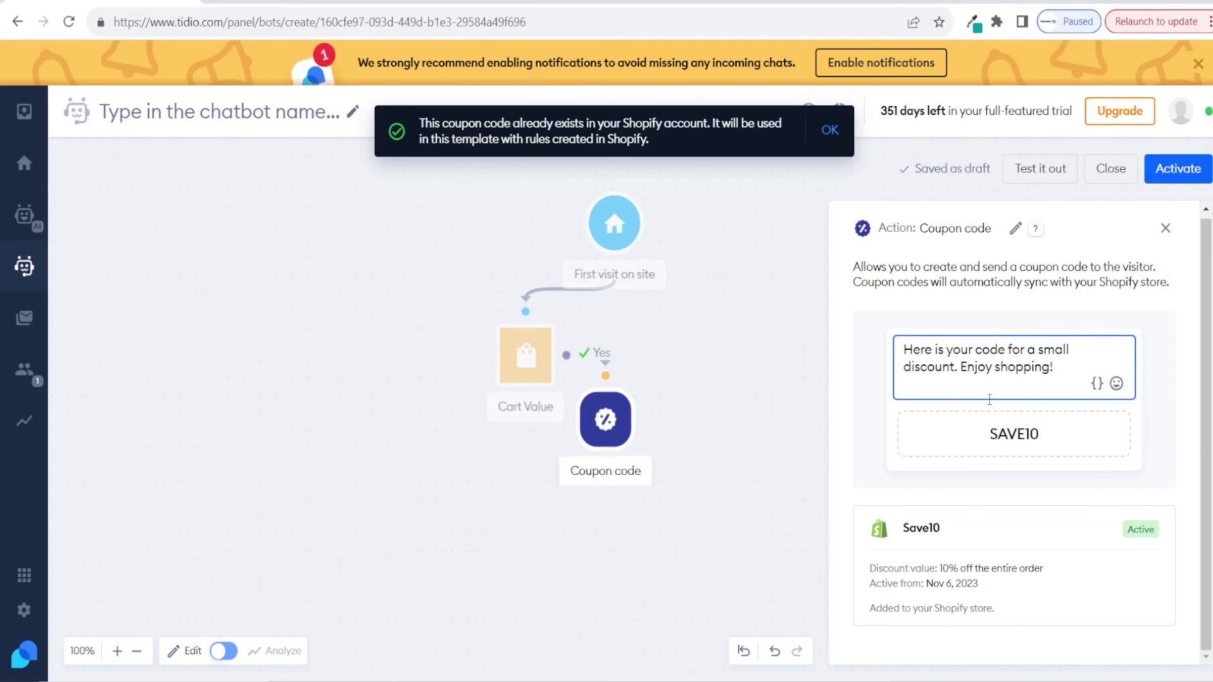
# Step: Activate the bot as 'Spend £50 get 10 % Off' for increasing sales, then start another from scratch
pyautogui.click(1185, 177)
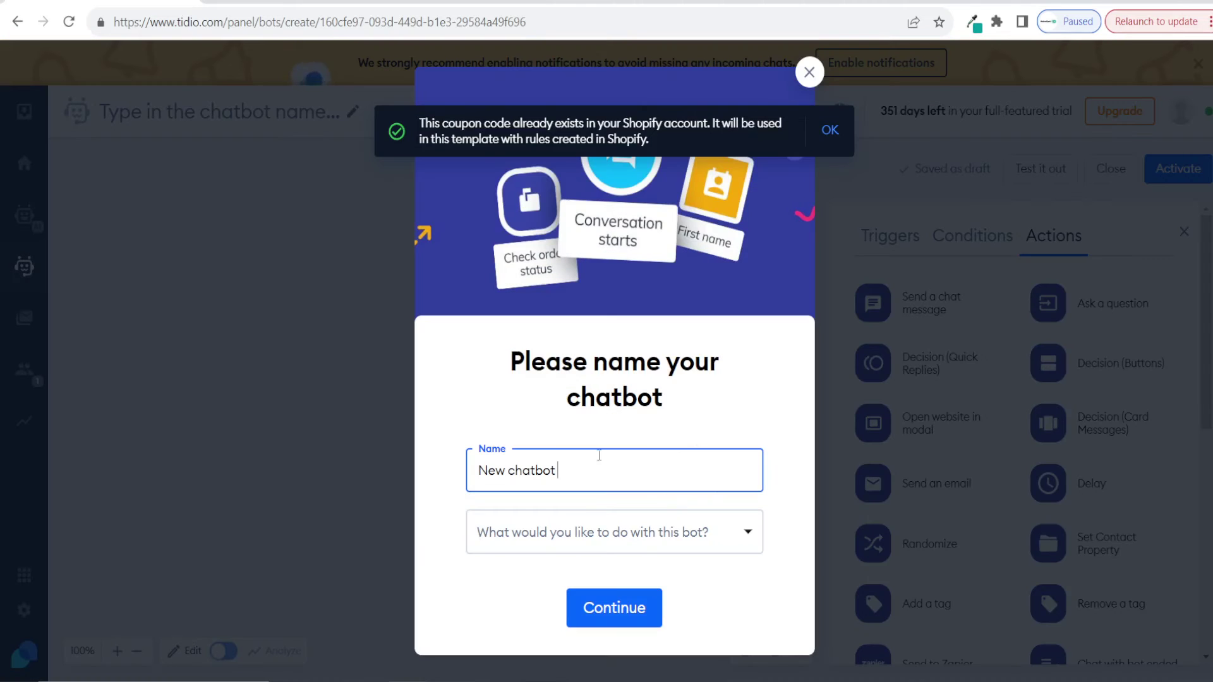
pyautogui.moveTo(613, 469); pyautogui.dragTo(420, 466)
pyautogui.write('Spend £50 get 10 % Off')
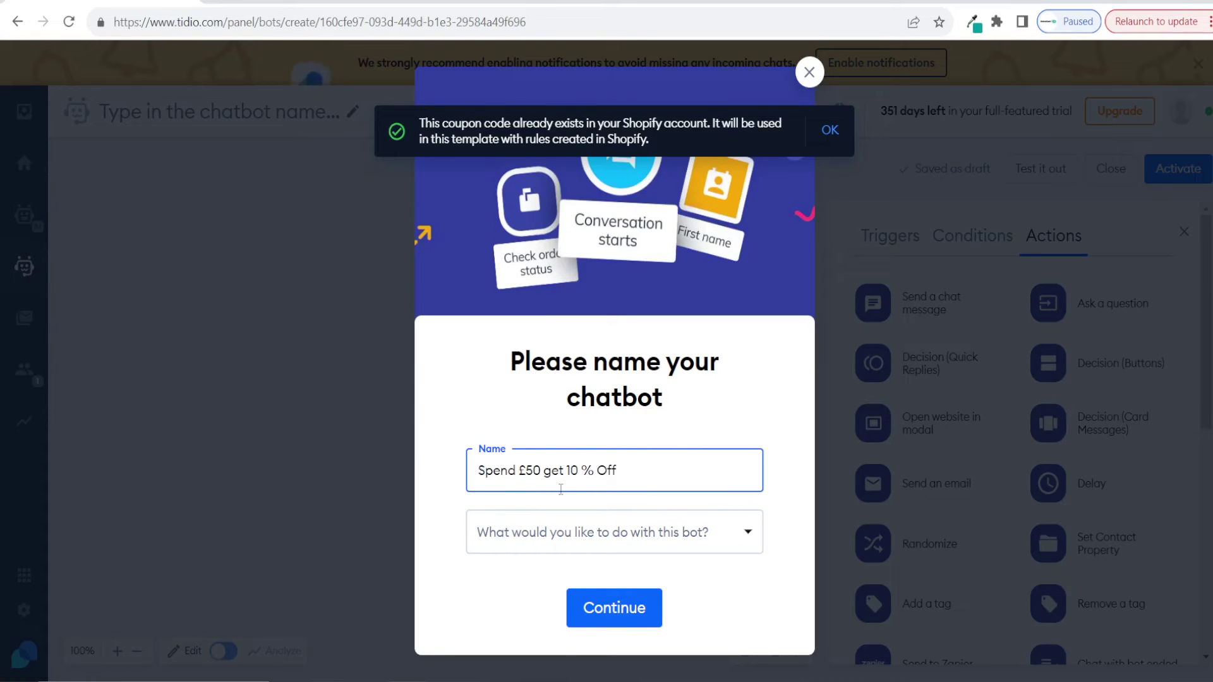
pyautogui.click(607, 532)
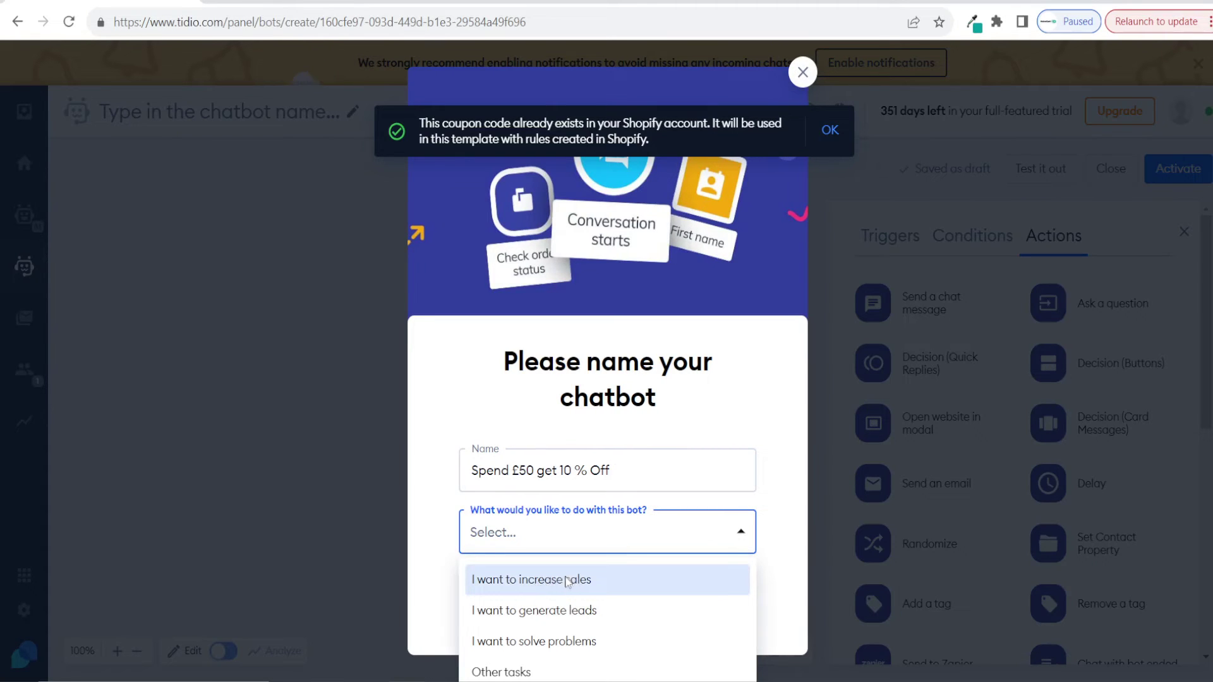
pyautogui.click(570, 580)
pyautogui.click(607, 613)
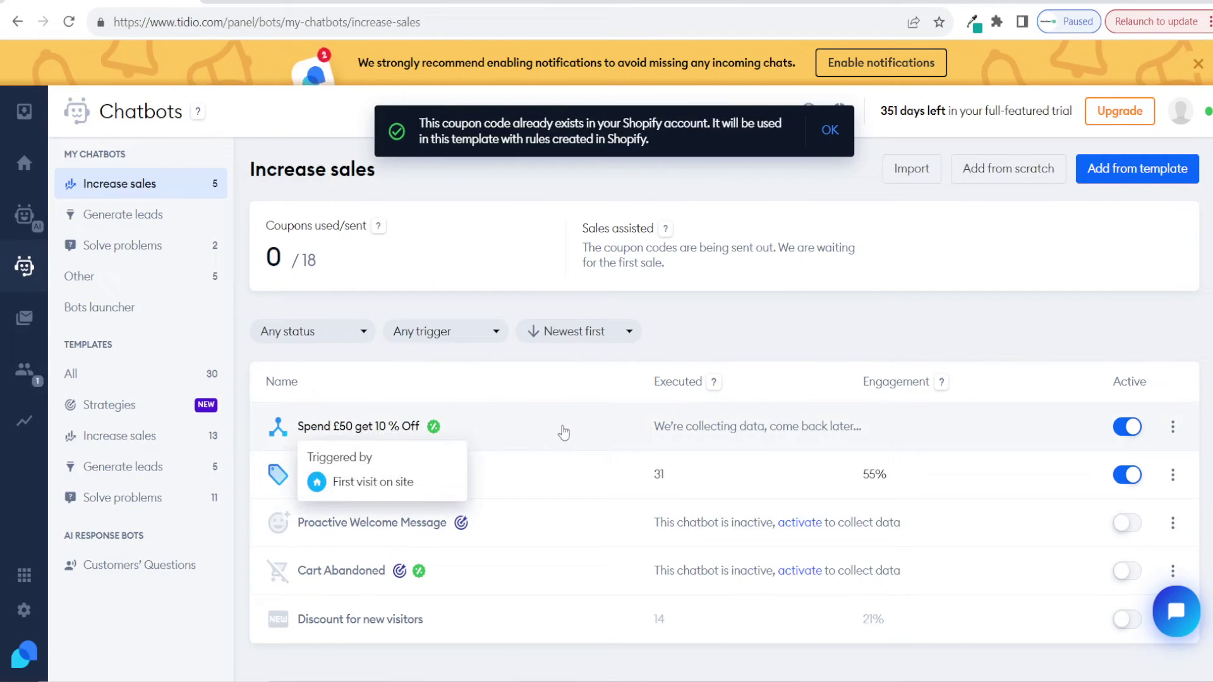
pyautogui.click(989, 182)
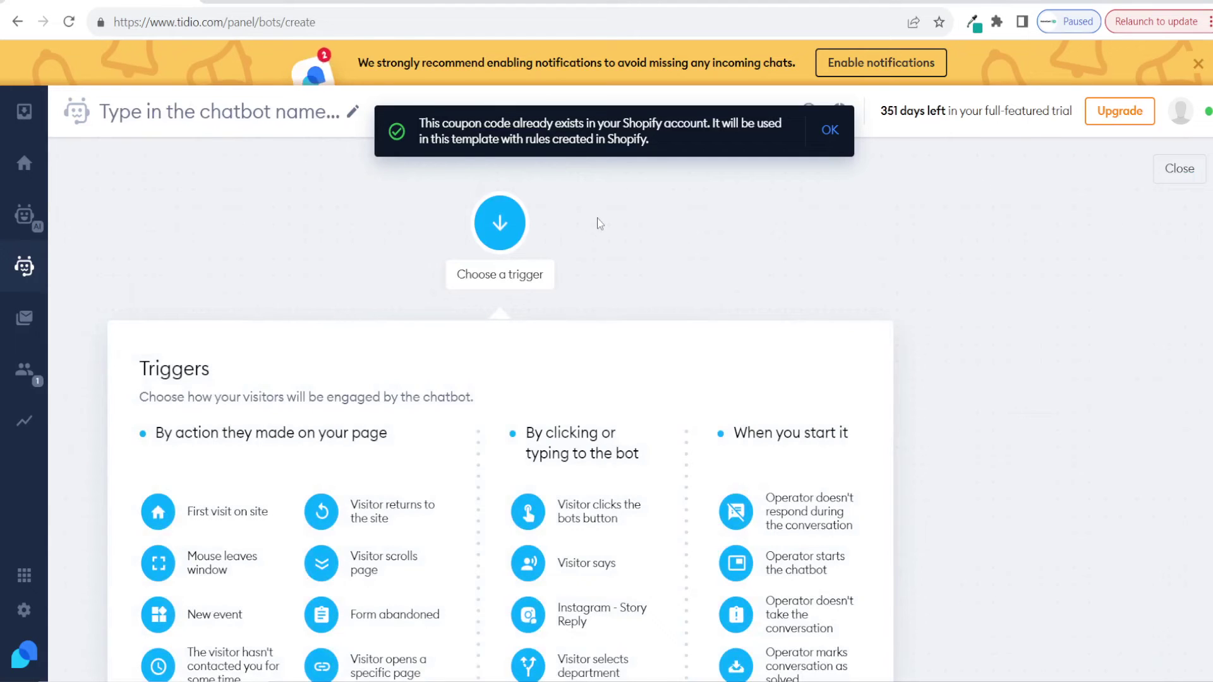
# Step: Set 'first visit on site' as the chatbot's trigger and look through the Actions list
pyautogui.click(209, 511)
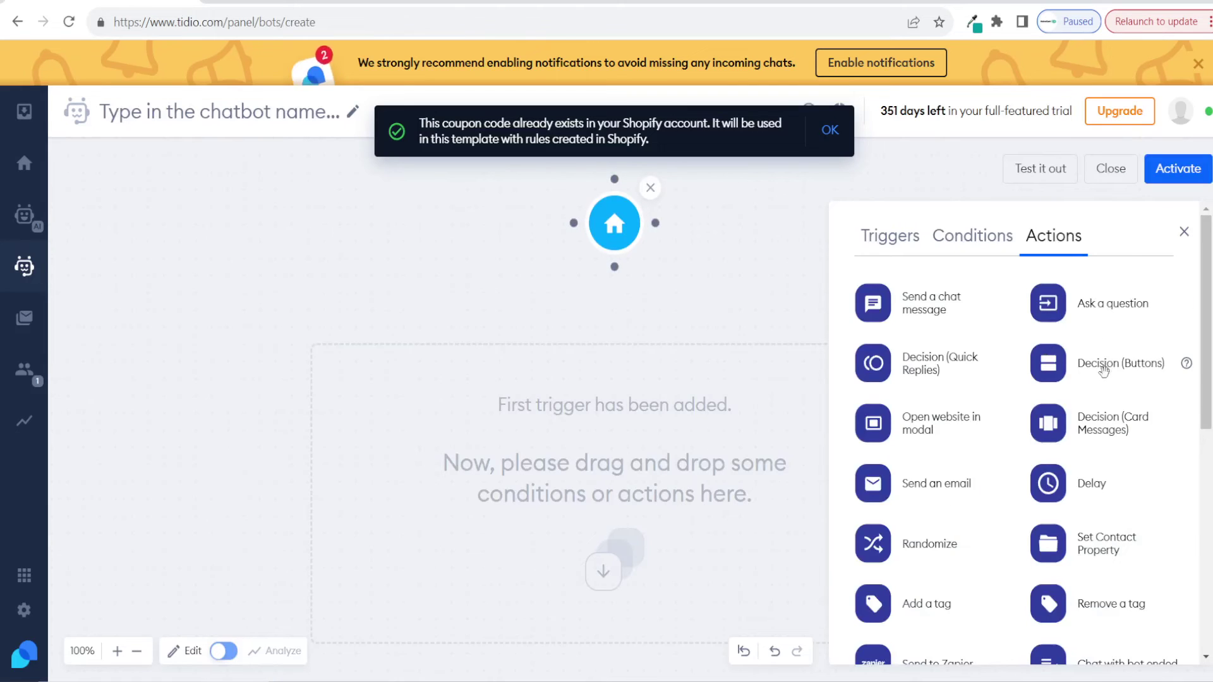
pyautogui.scroll(-5, 1102, 363)
pyautogui.scroll(-3, 1107, 364)
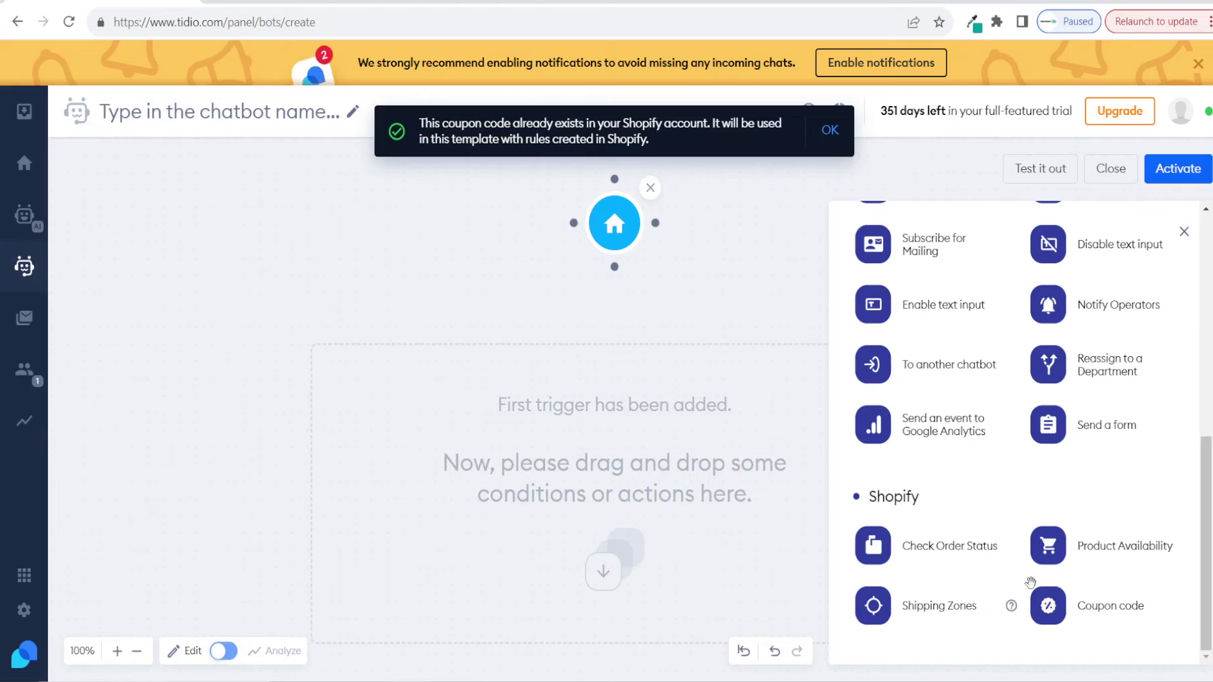
pyautogui.scroll(10, 1113, 607)
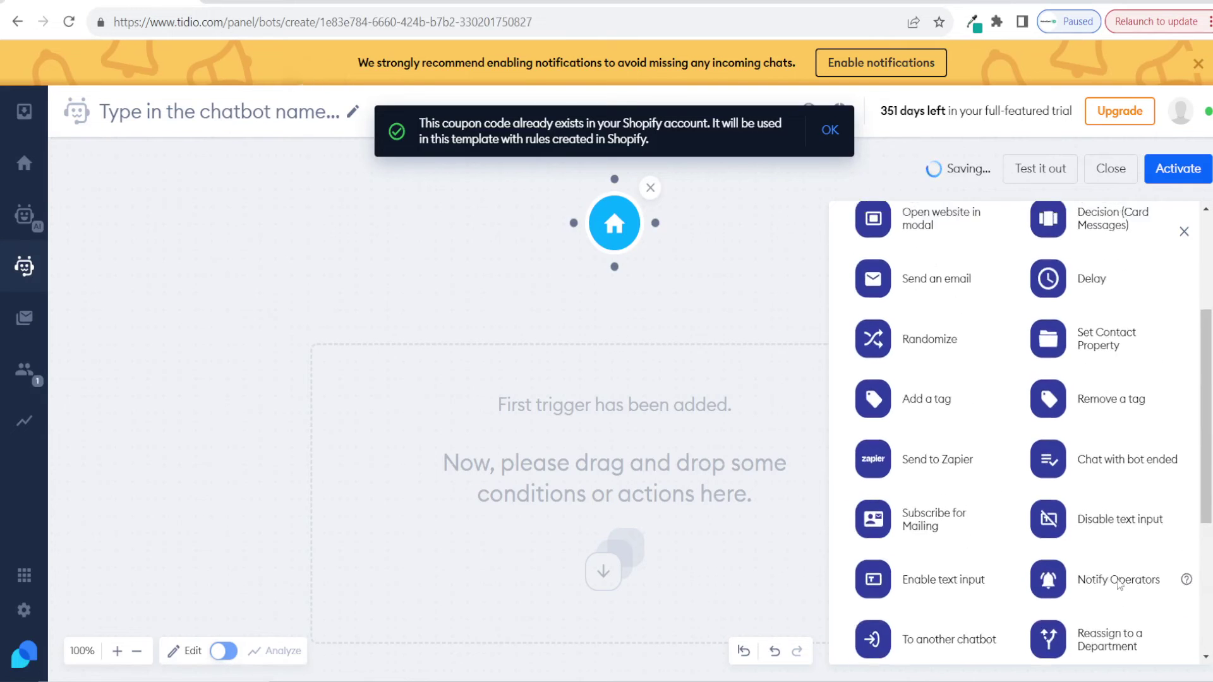
# Step: Browse the available Conditions, then return to the Tidio dashboard
pyautogui.click(959, 244)
pyautogui.scroll(-2, 1073, 466)
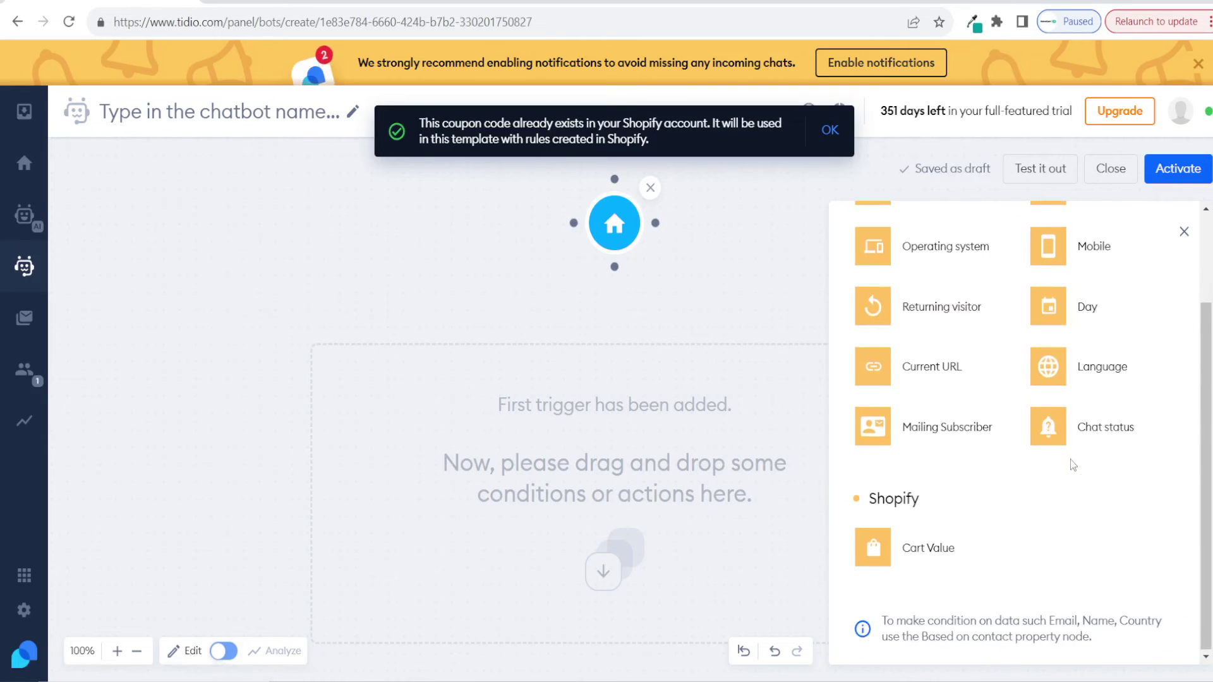
pyautogui.scroll(2, 991, 505)
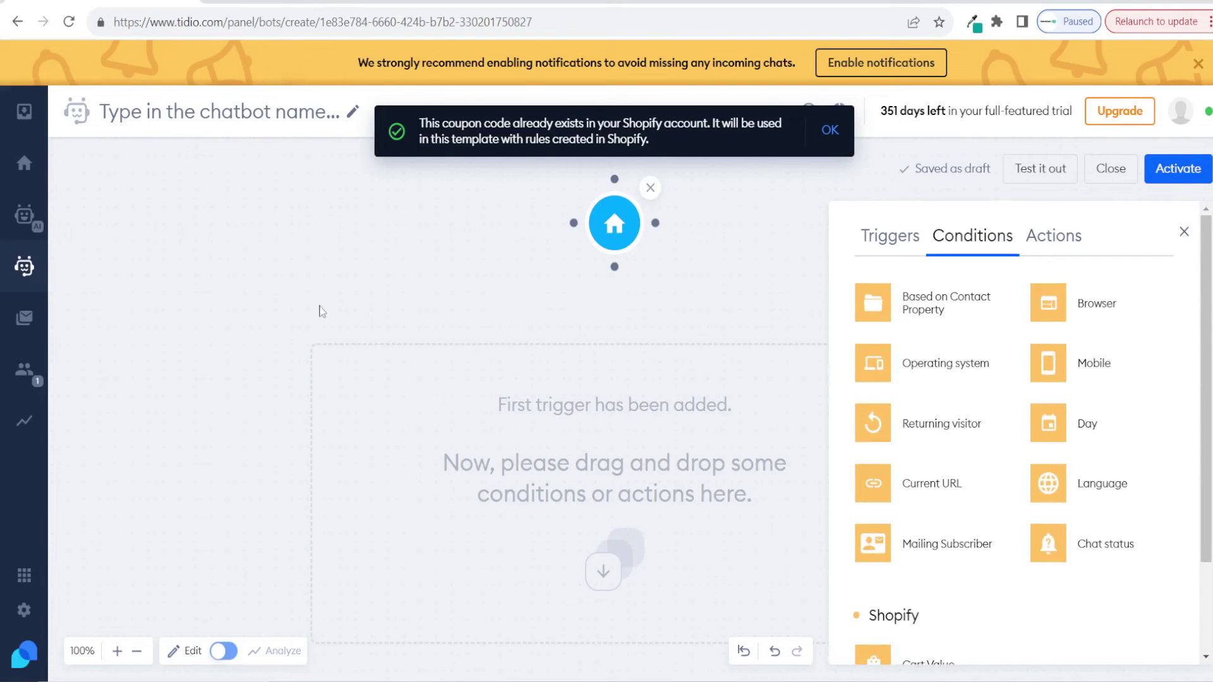
pyautogui.click(18, 166)
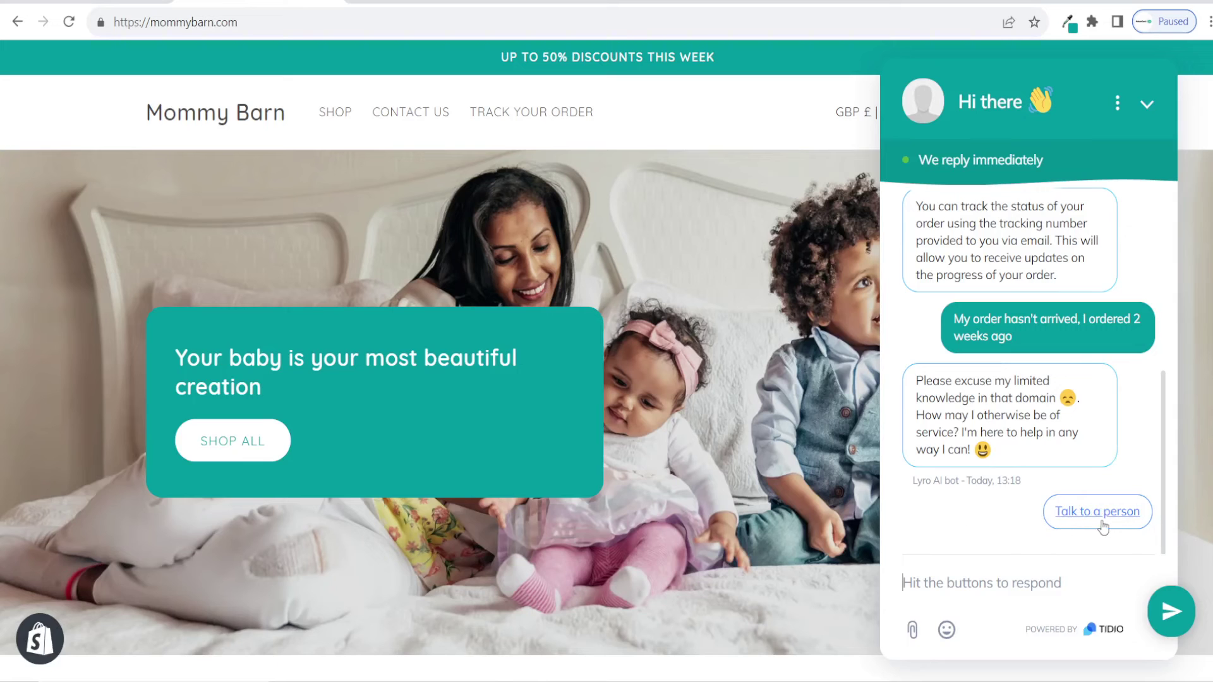
# Step: Choose 'Talk to a person' in the store's chat widget to request a human operator
pyautogui.click(1103, 513)
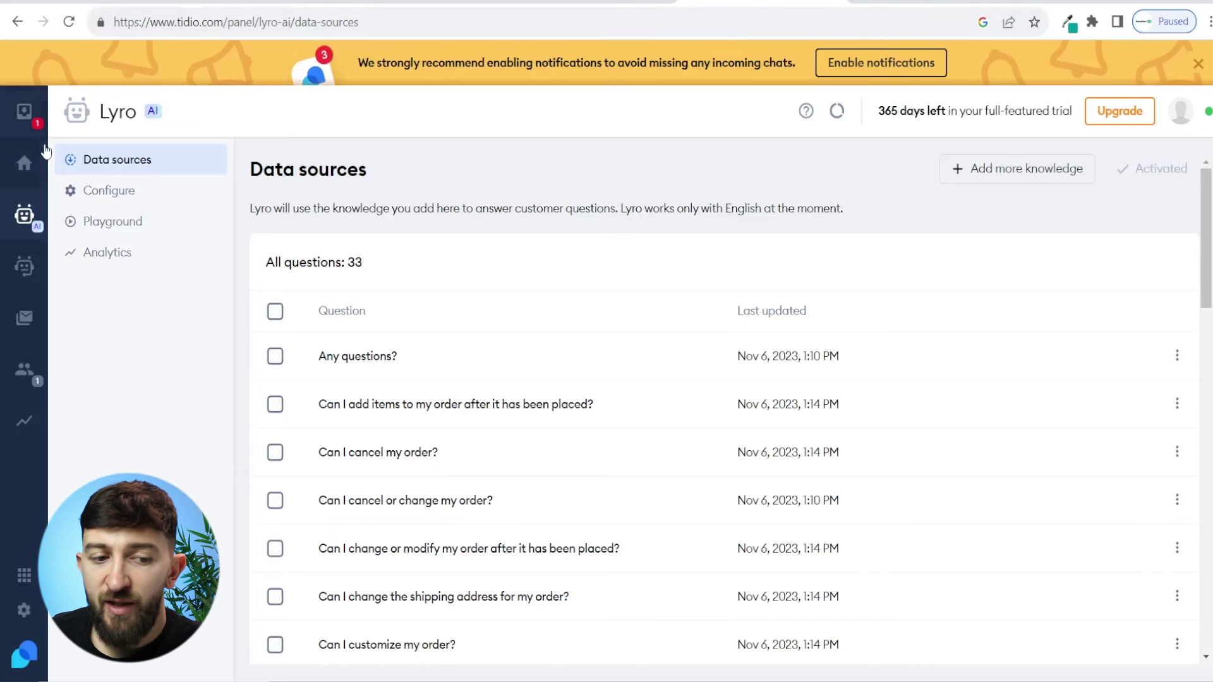
# Step: Join the bot-transferred visitor chat from the Inbox's Unassigned folder
pyautogui.click(36, 128)
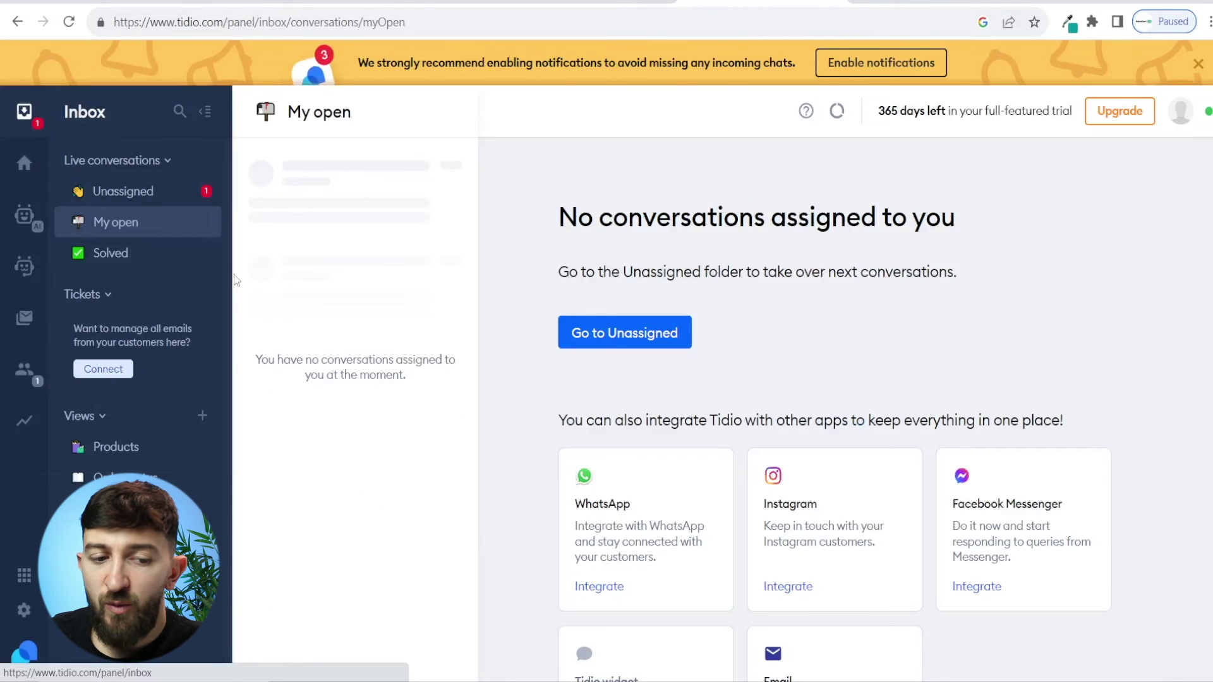
pyautogui.click(146, 200)
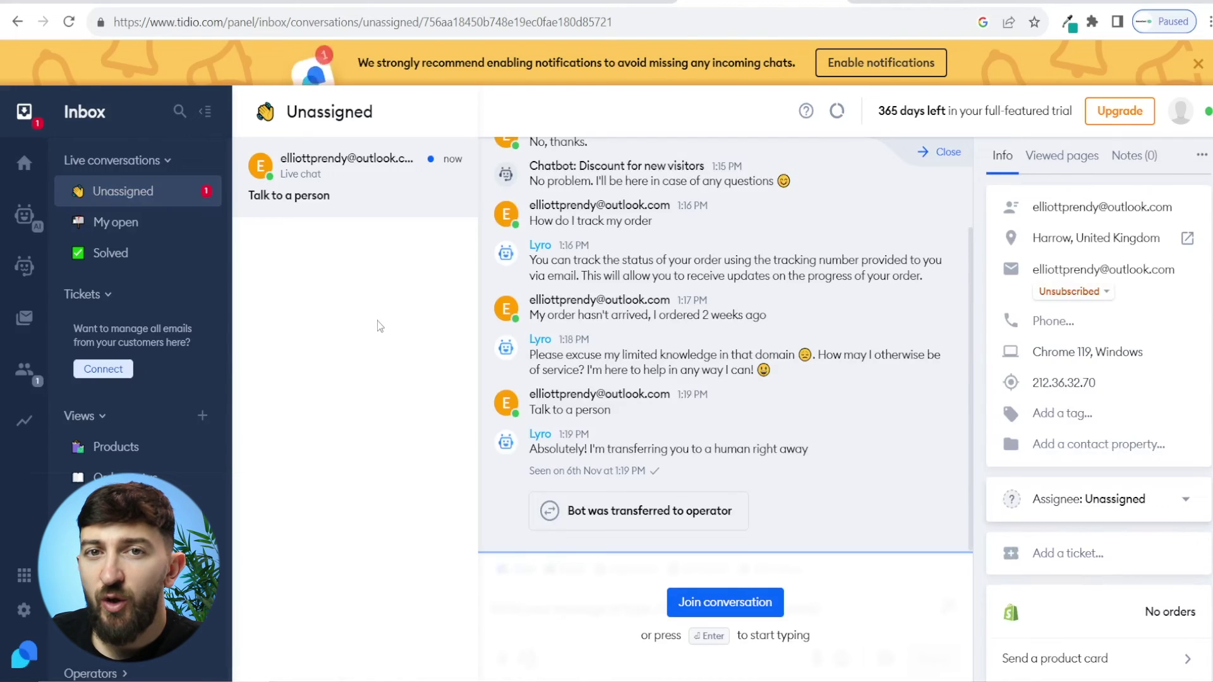
pyautogui.click(729, 603)
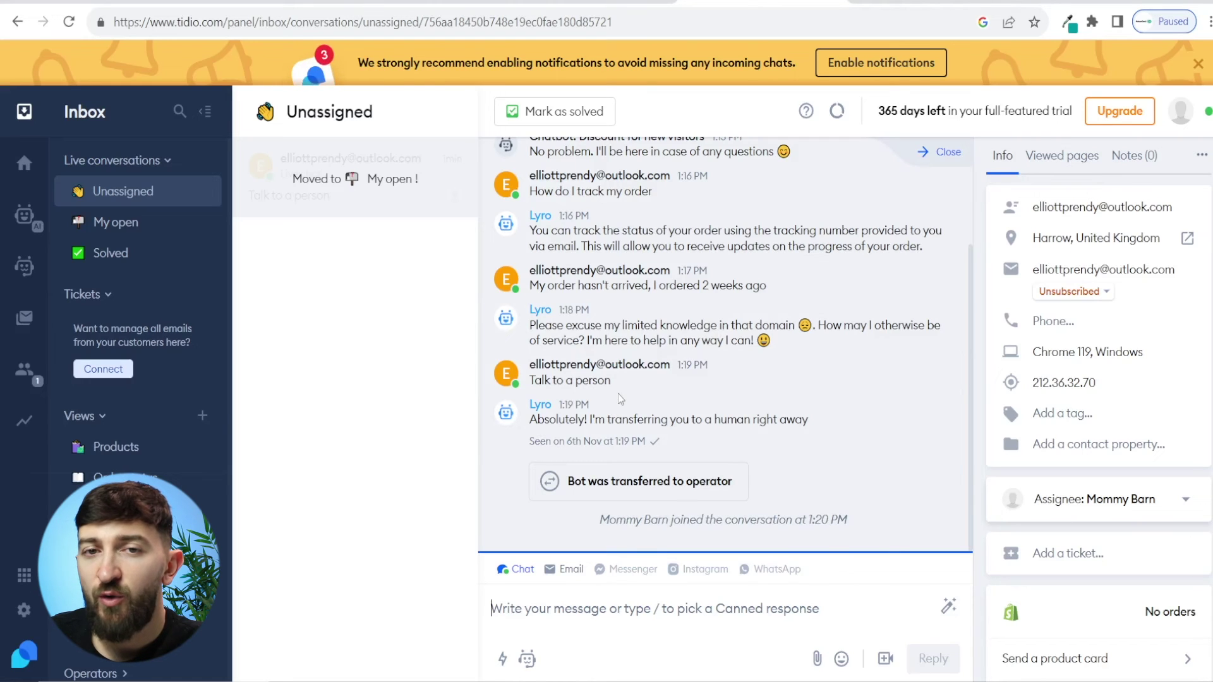
# Step: Send the visitor the order-in-transit reply, arriving within 3 business days, and confirm it in the store chat
pyautogui.write("Your order is in transit, it should be with you in 3 business days. Apologies for the delay. Let us know if you haven't received your order in 3 business days.")
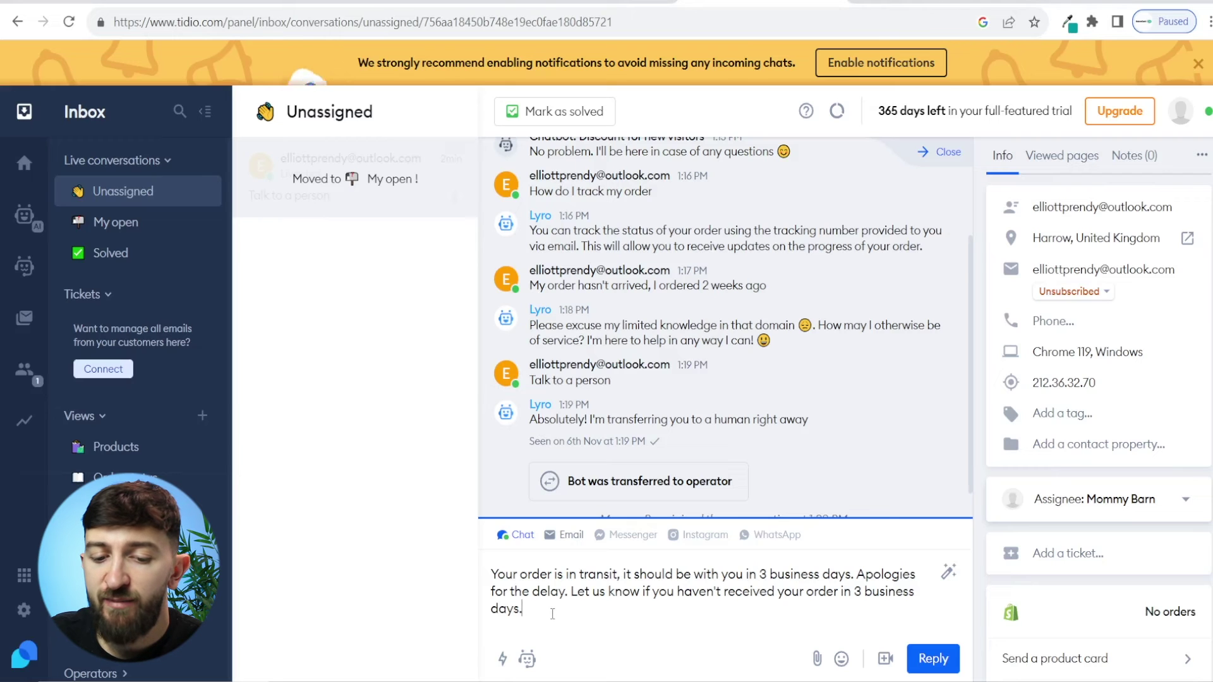
pyautogui.press('Return')
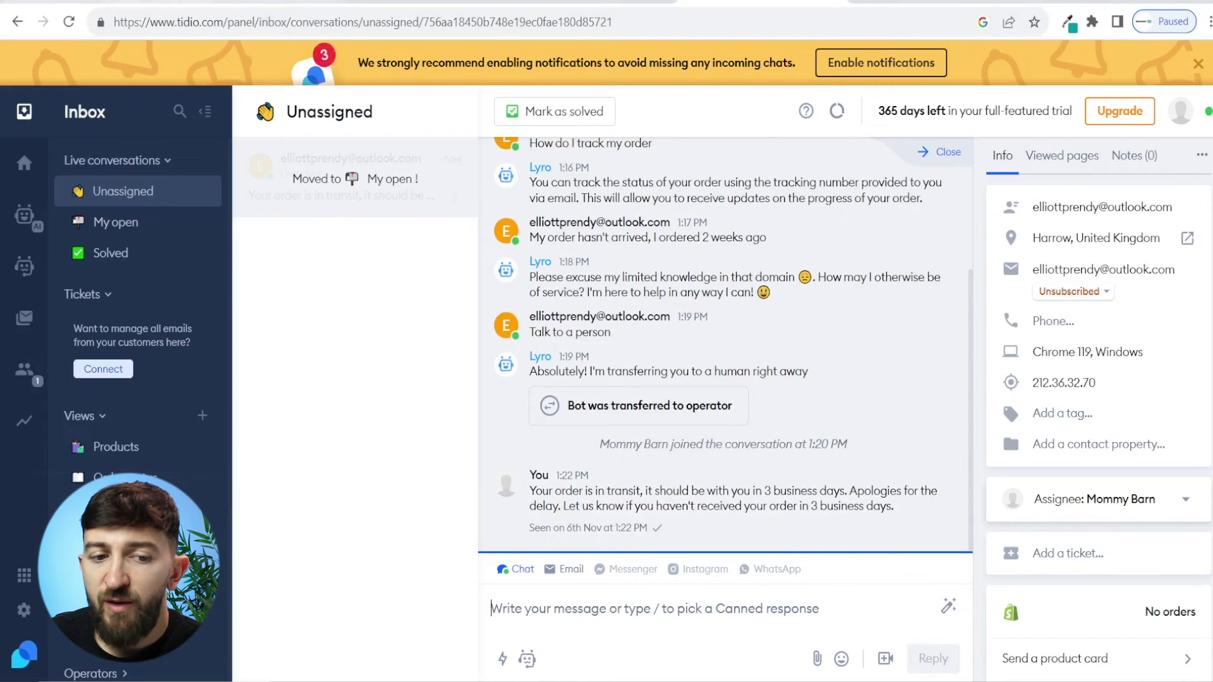
pyautogui.hotkey('ctrl', 'Tab')
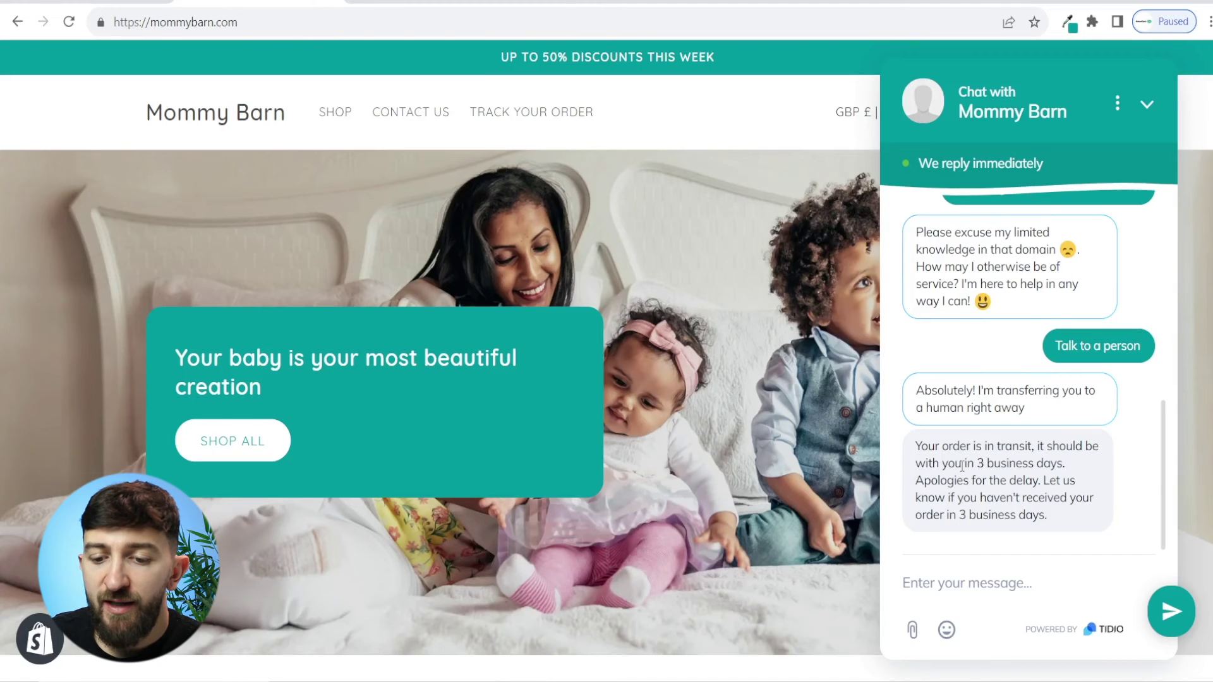
pyautogui.hotkey('ctrl', 'shift', 'Tab')
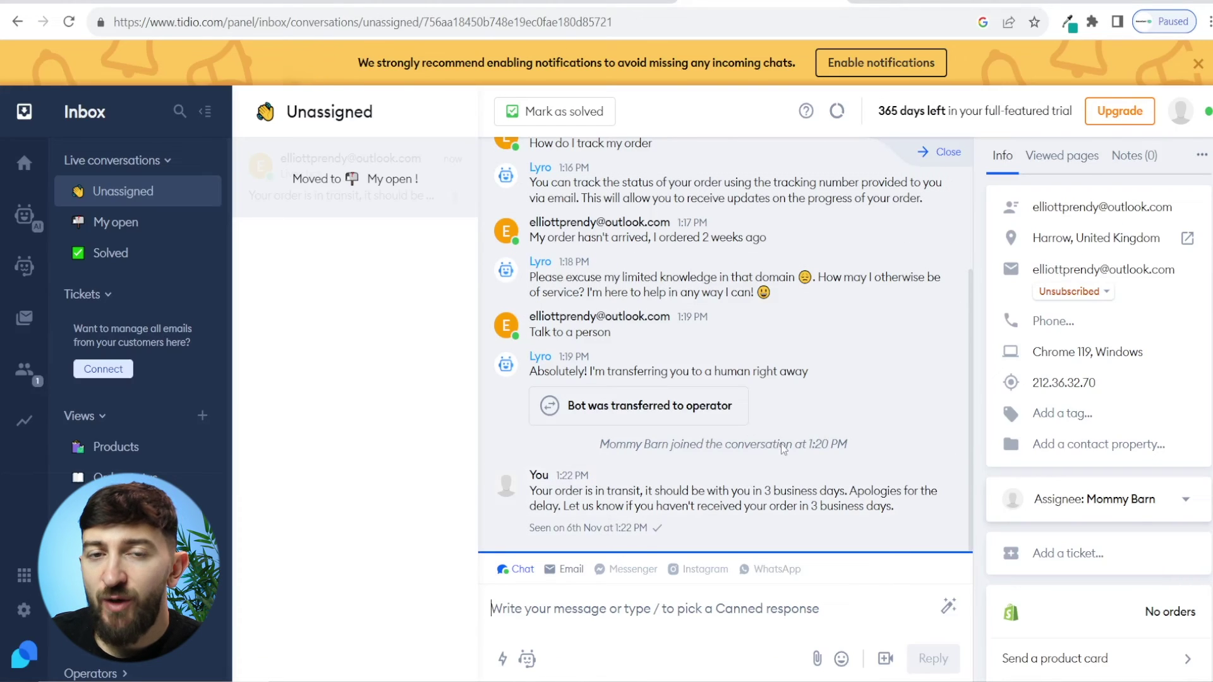
pyautogui.press('Return')
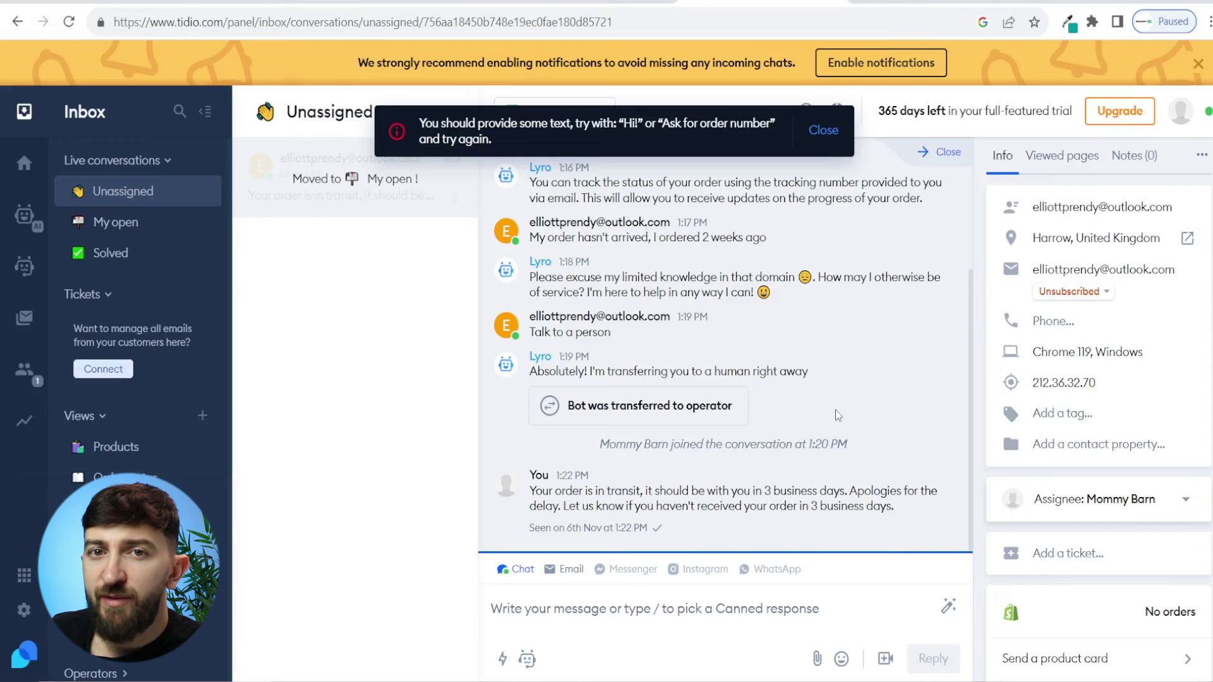
# Step: Look through the 7 saved canned replies, then show the visitor's conversation under My open
pyautogui.click(502, 659)
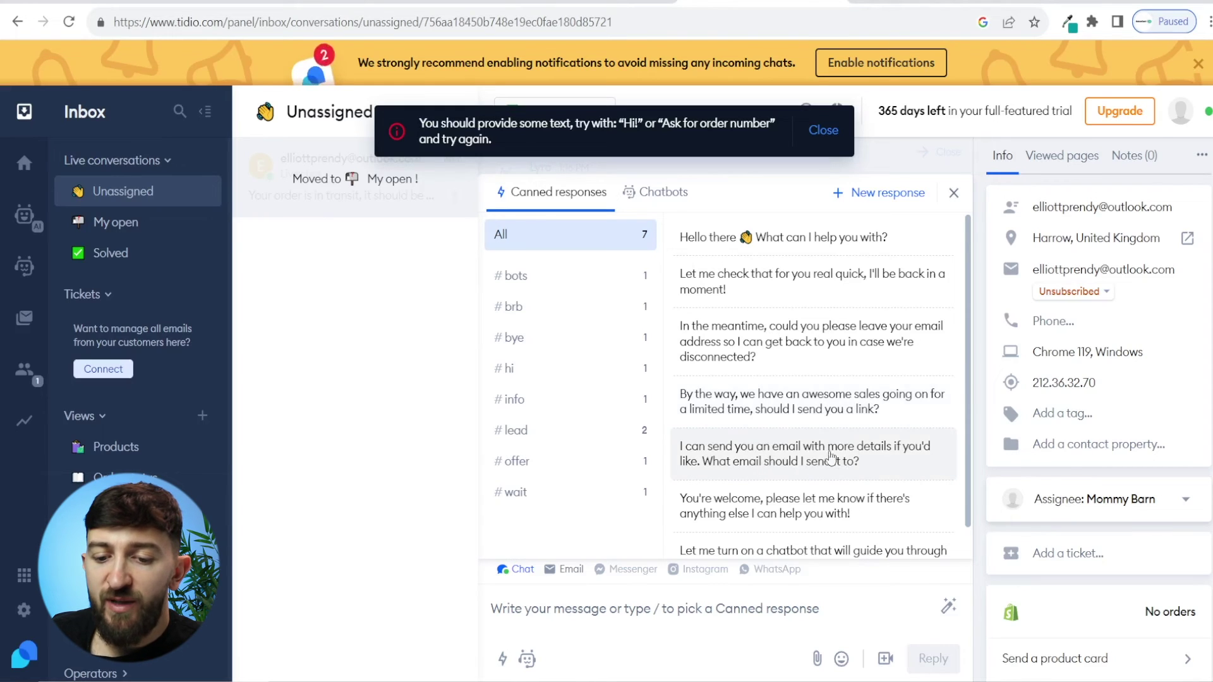
pyautogui.scroll(-1, 869, 461)
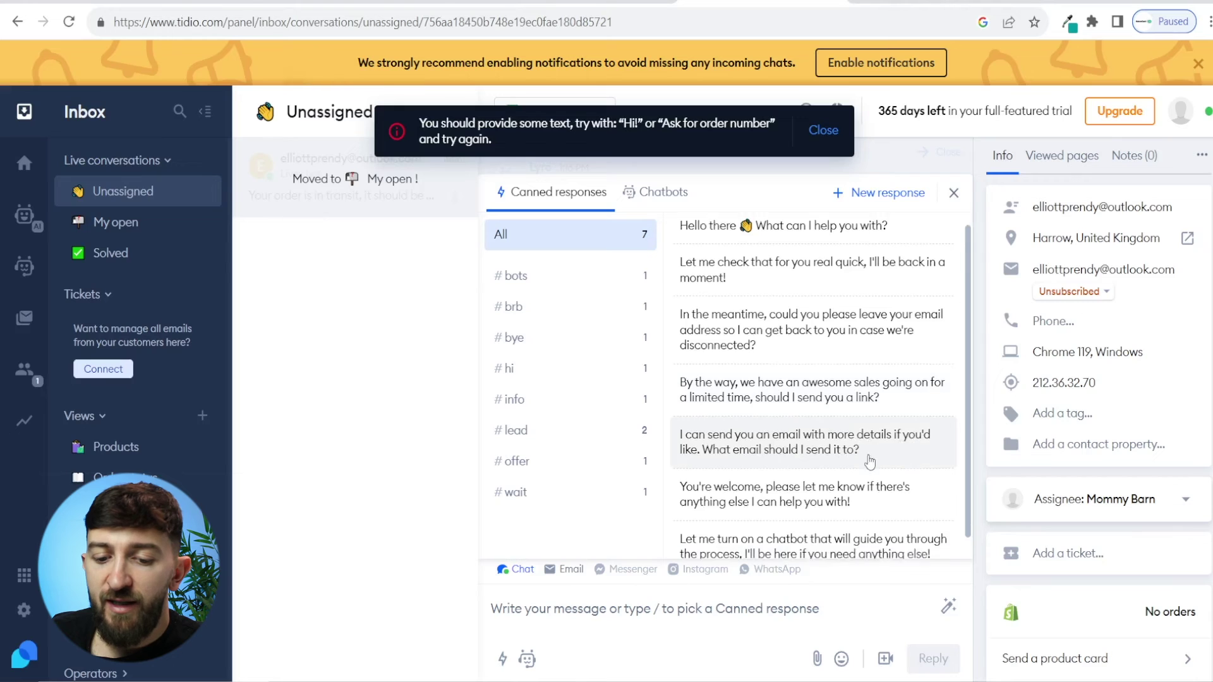
pyautogui.scroll(1, 842, 412)
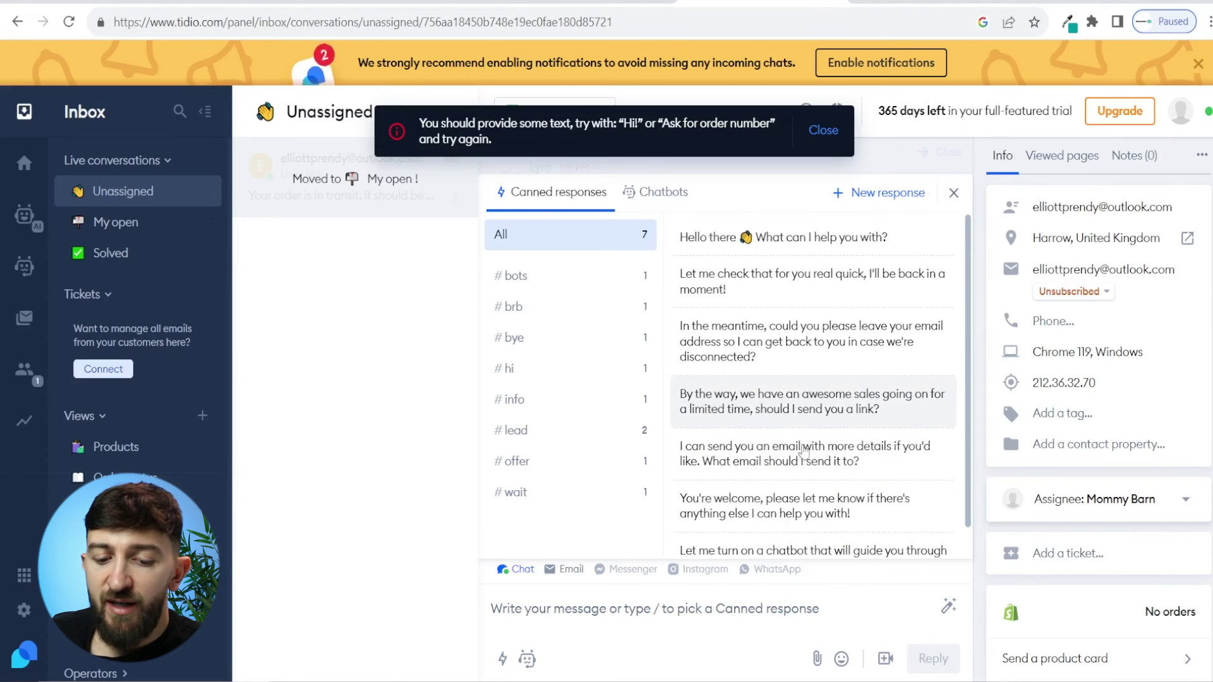
pyautogui.click(631, 613)
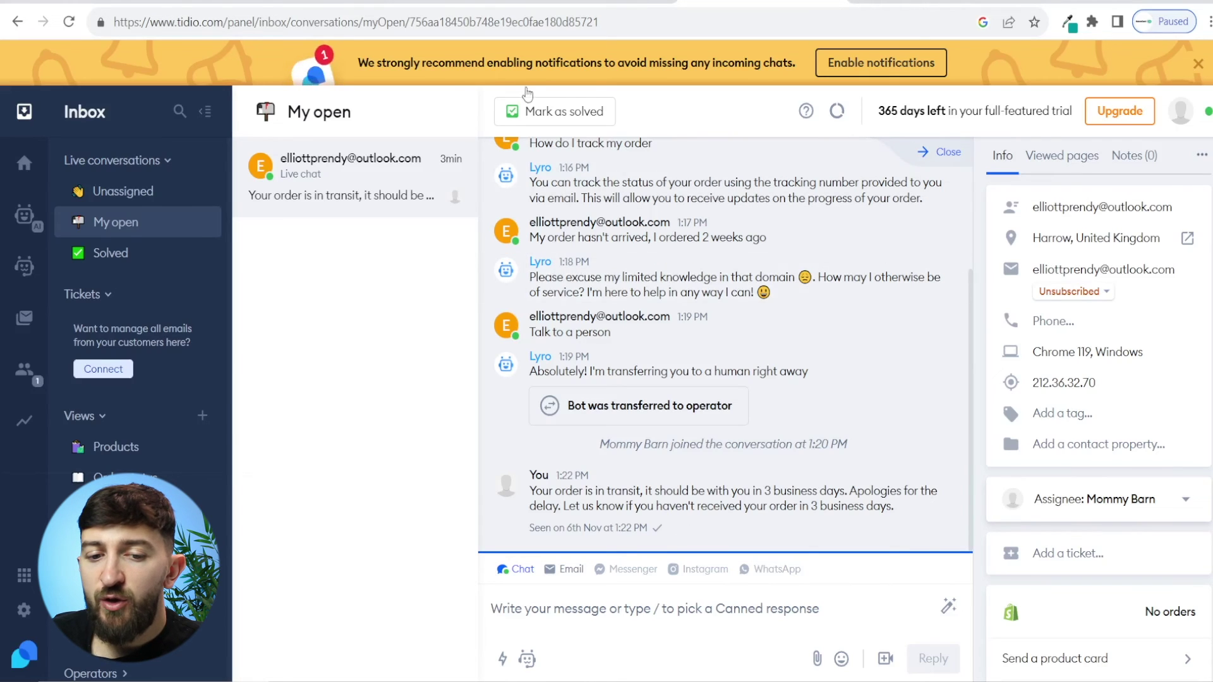
# Step: Mark the visitor's conversation as solved, leaving My open with no active conversations
pyautogui.click(560, 114)
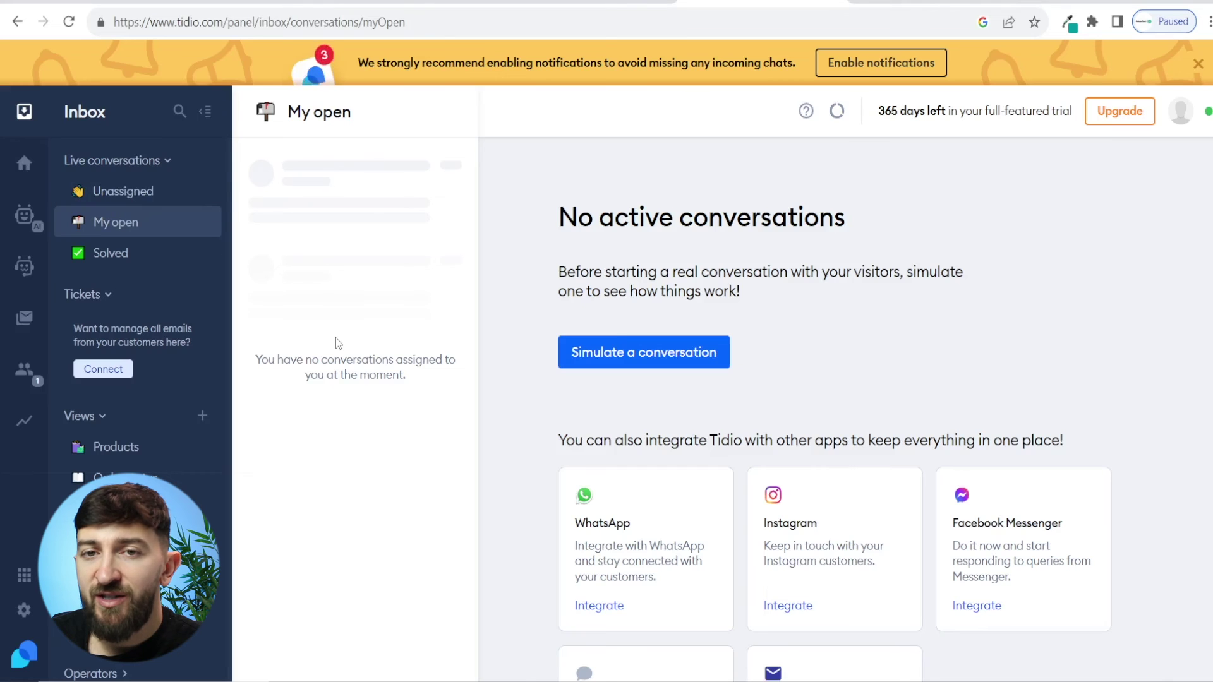
pyautogui.scroll(-3, 727, 461)
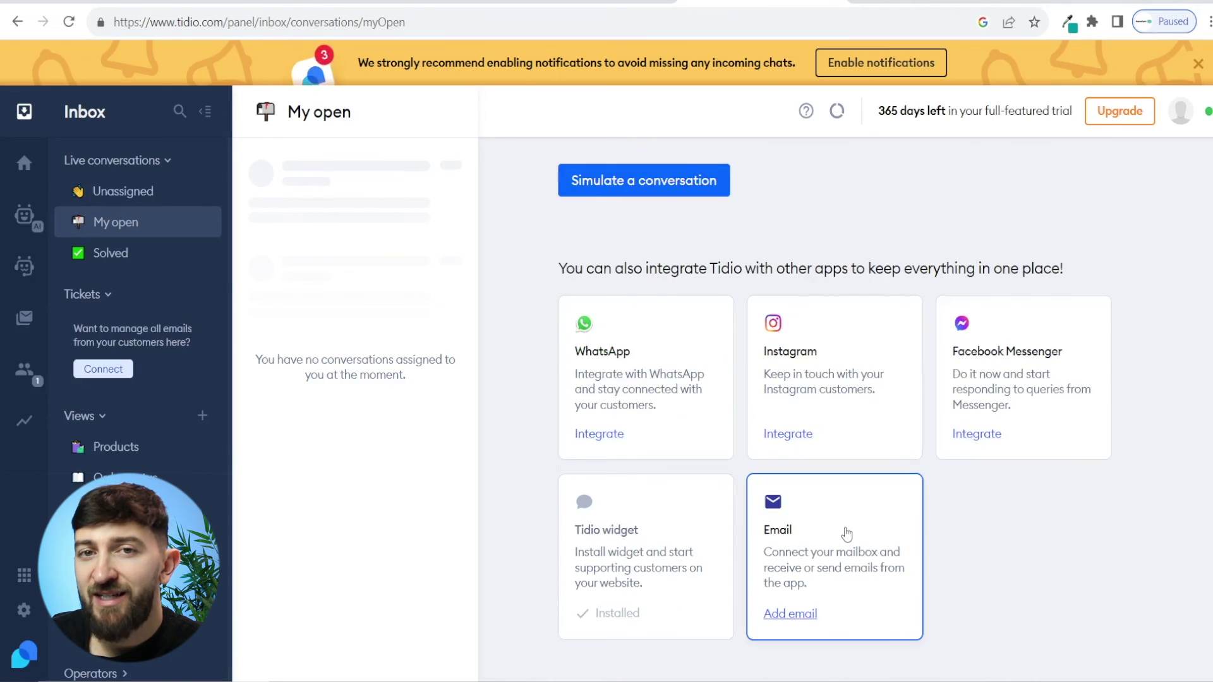
pyautogui.scroll(3, 600, 496)
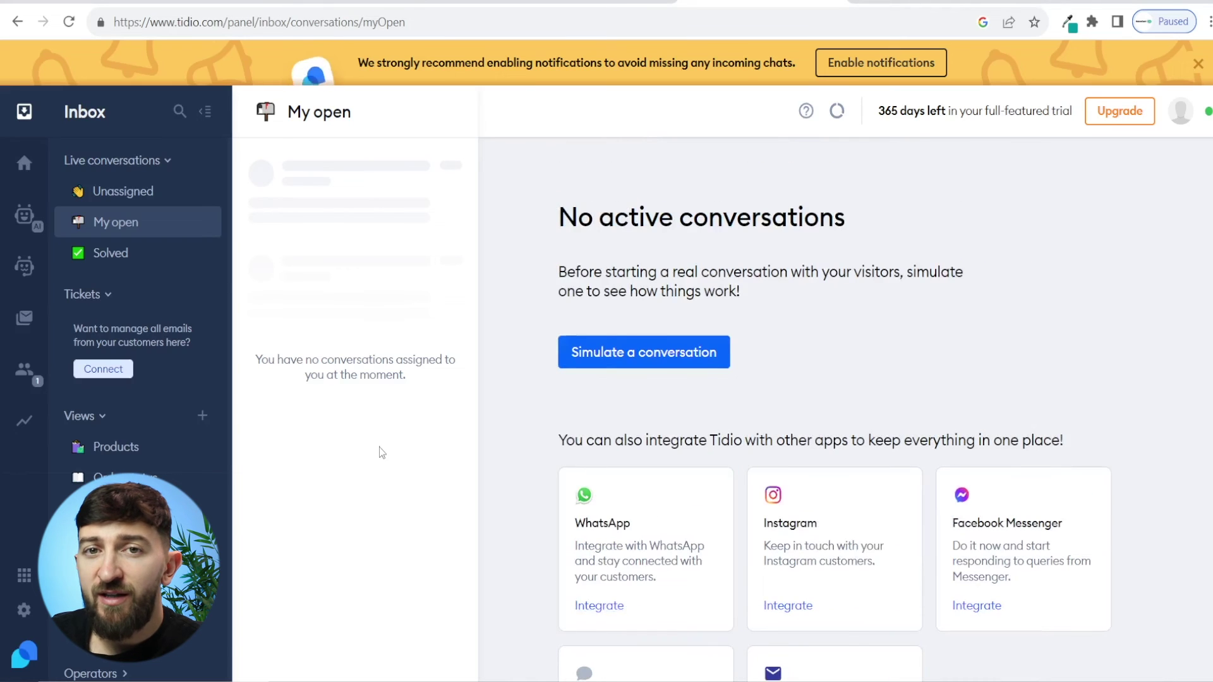
pyautogui.scroll(-3, 682, 461)
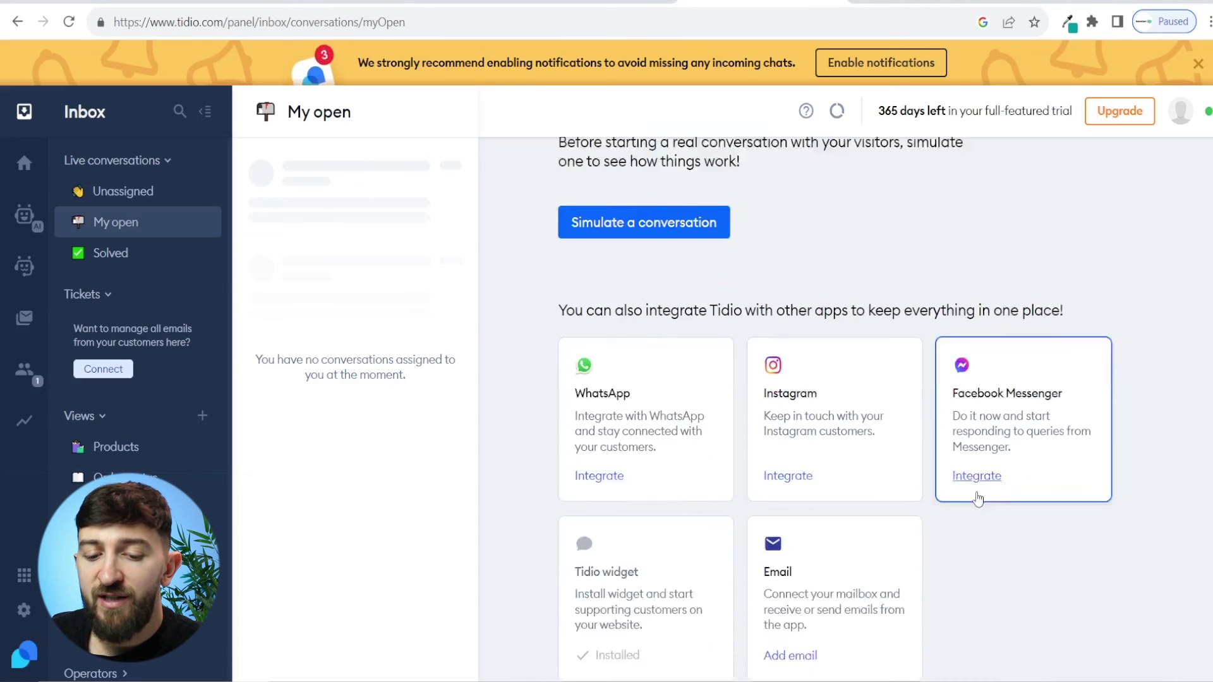
pyautogui.scroll(3, 773, 517)
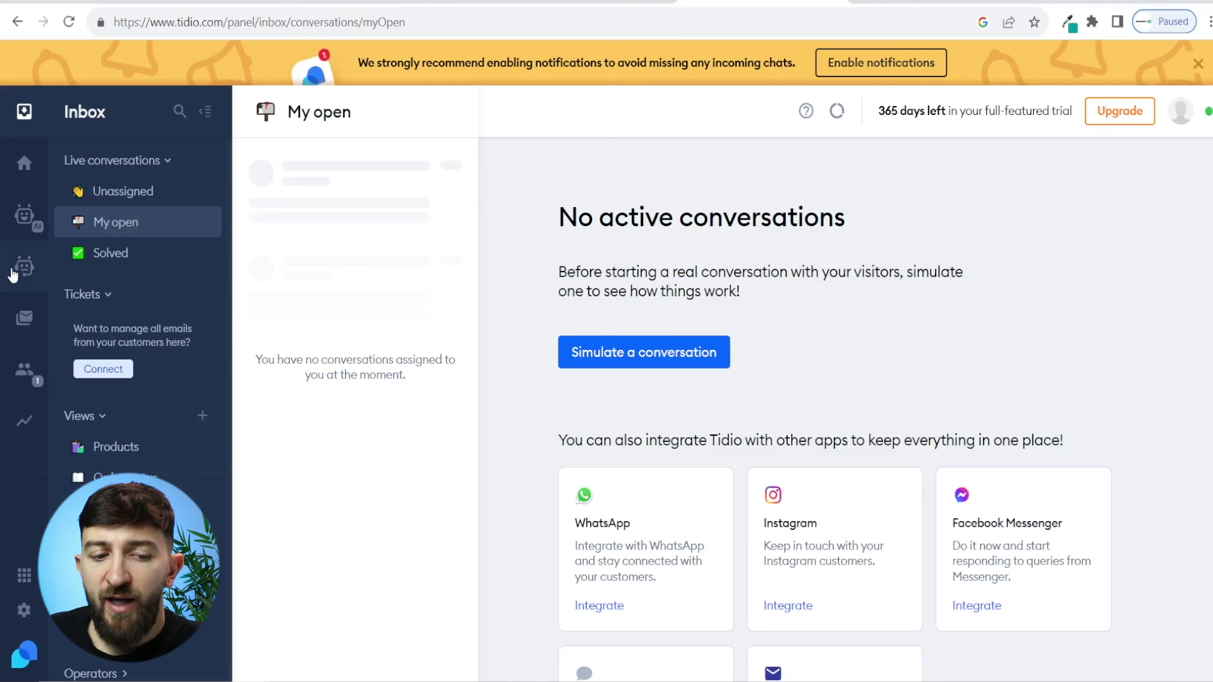
# Step: Start activating the Increase sales chatbot strategy, reaching its Cart Abandoned step
pyautogui.click(30, 269)
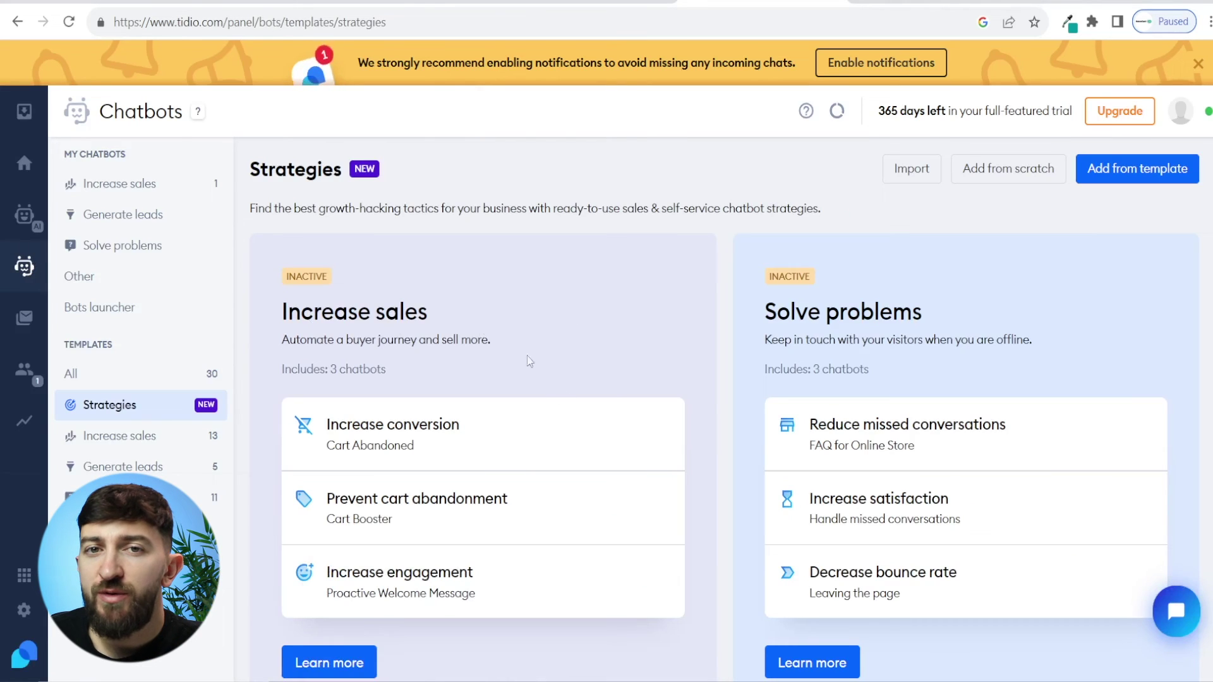
pyautogui.click(325, 660)
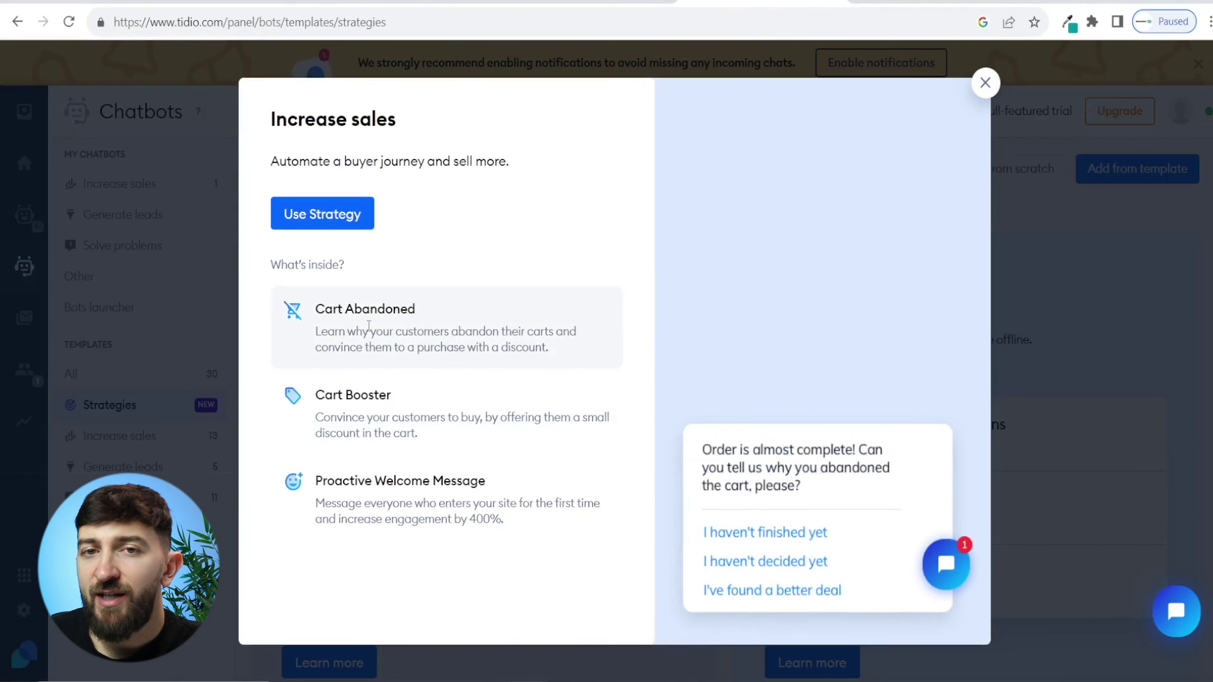
pyautogui.click(343, 216)
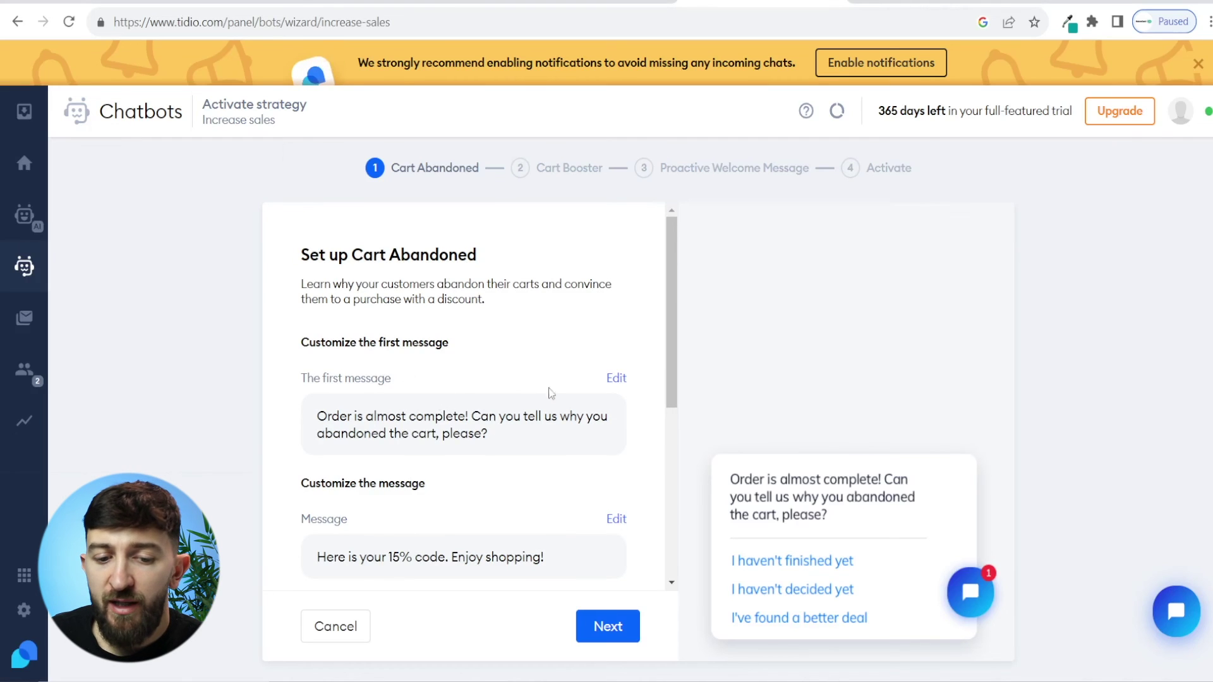
# Step: Reword the first message to 'Order is almost complete! Purchase now whilst stocks last!' and save it
pyautogui.click(615, 377)
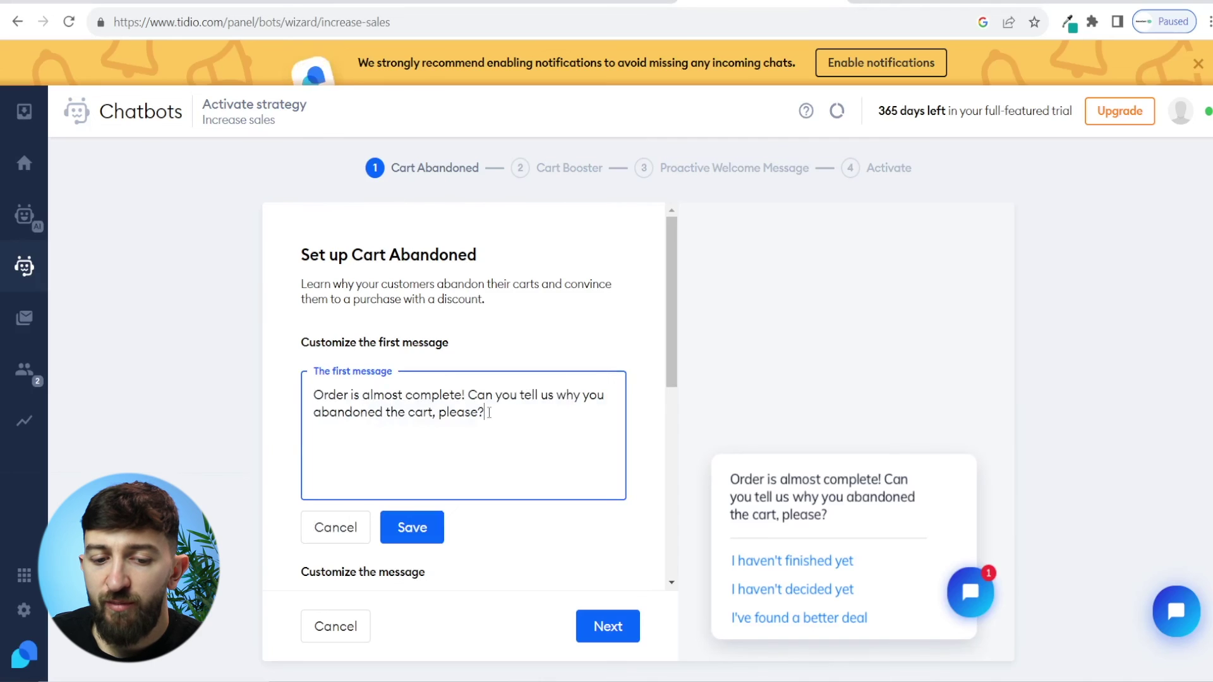
pyautogui.moveTo(490, 412); pyautogui.dragTo(467, 395)
pyautogui.write('Purchase now whilst stocks last!')
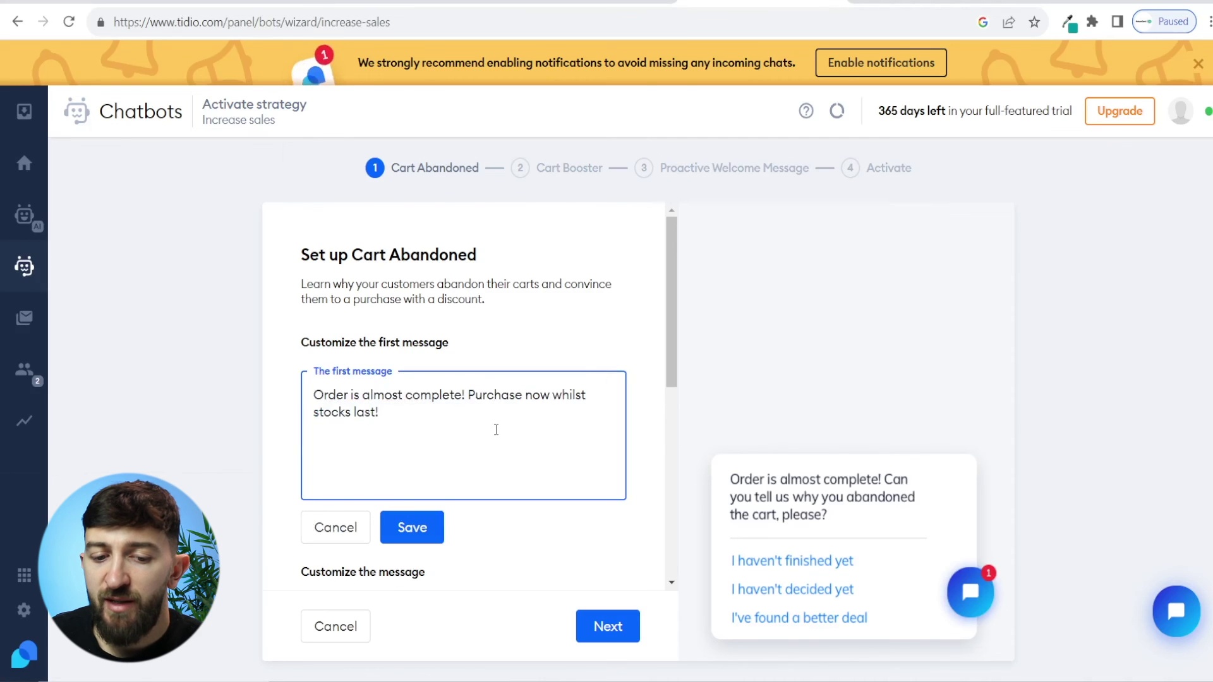
pyautogui.click(432, 520)
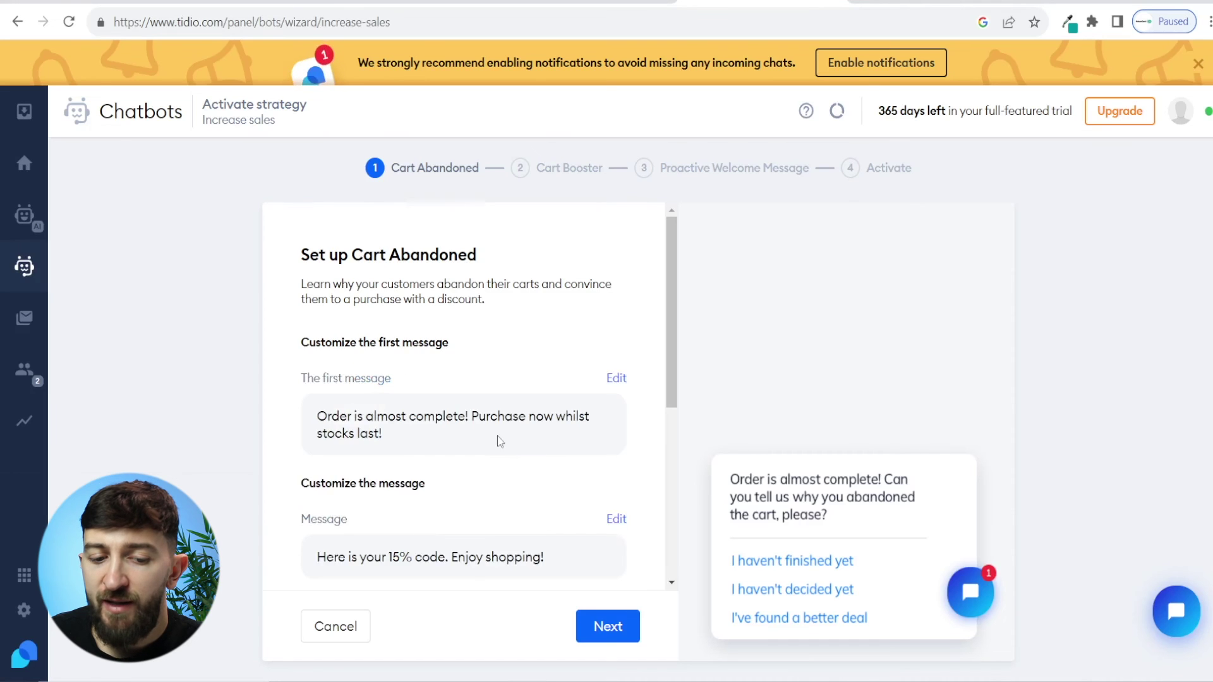
# Step: Check the Save15 coupon at 15% and proceed to the Cart Booster step
pyautogui.scroll(-1, 500, 441)
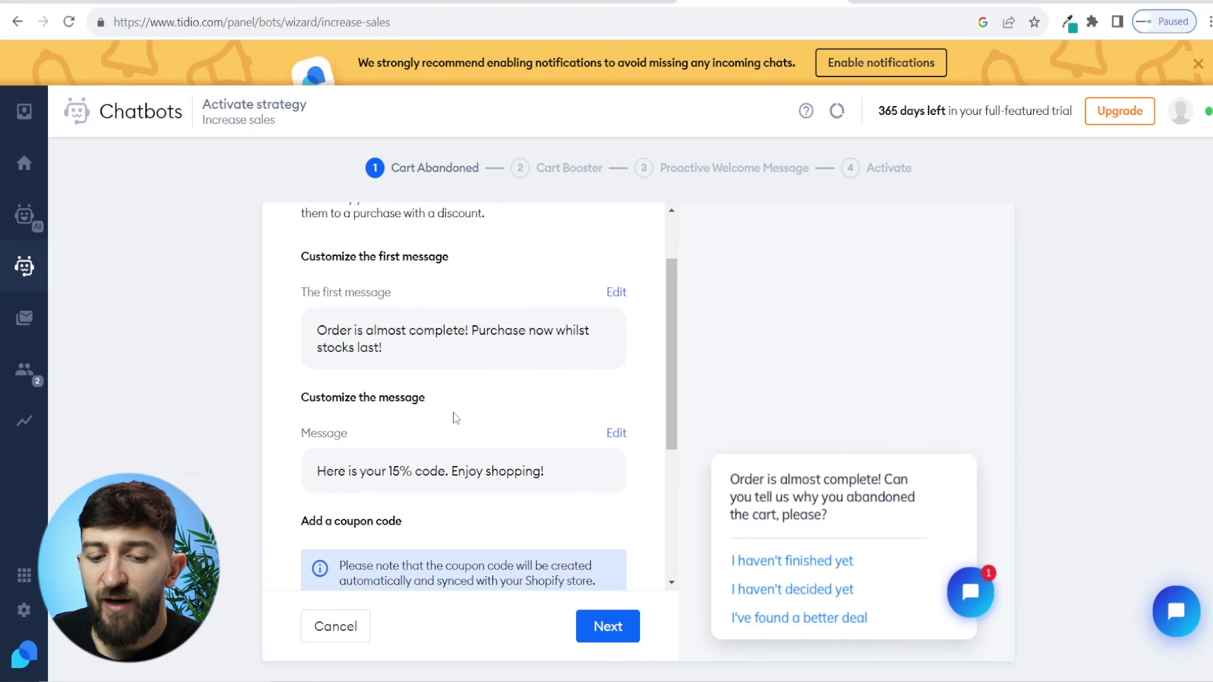
pyautogui.scroll(-3, 455, 417)
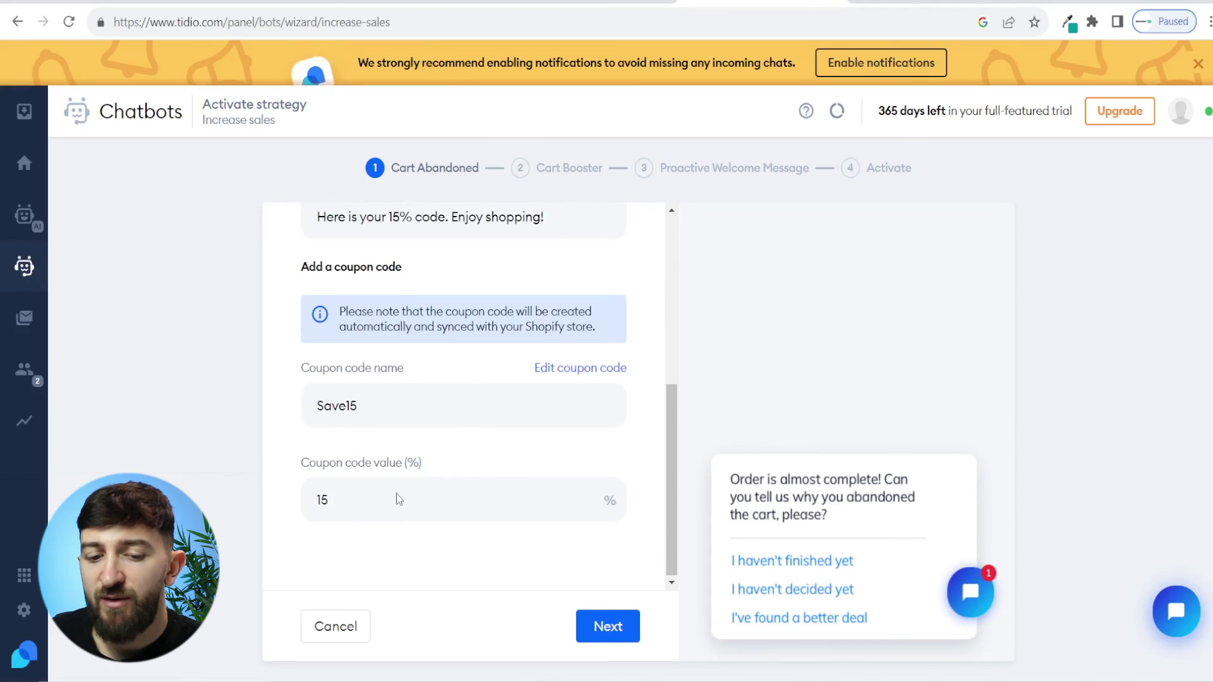
pyautogui.click(608, 626)
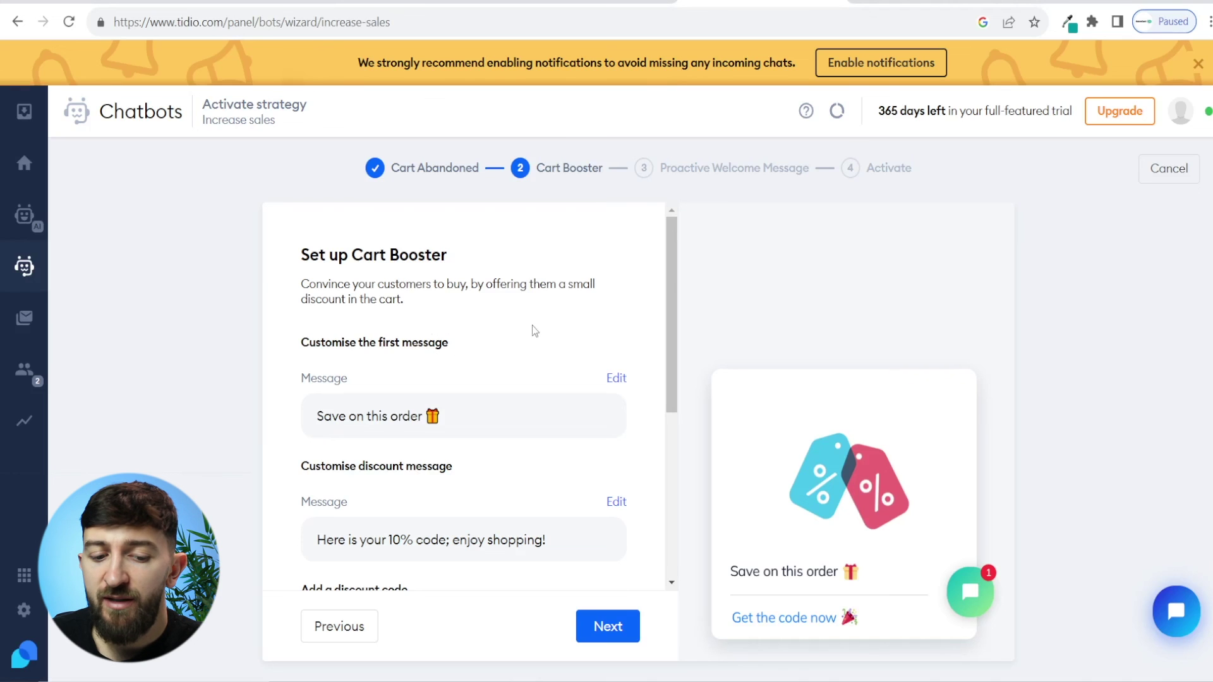
# Step: Review the Save10 Cart Booster discount and welcome messages, then activate the Increase sales strategy
pyautogui.scroll(-4, 534, 310)
pyautogui.scroll(-1, 436, 535)
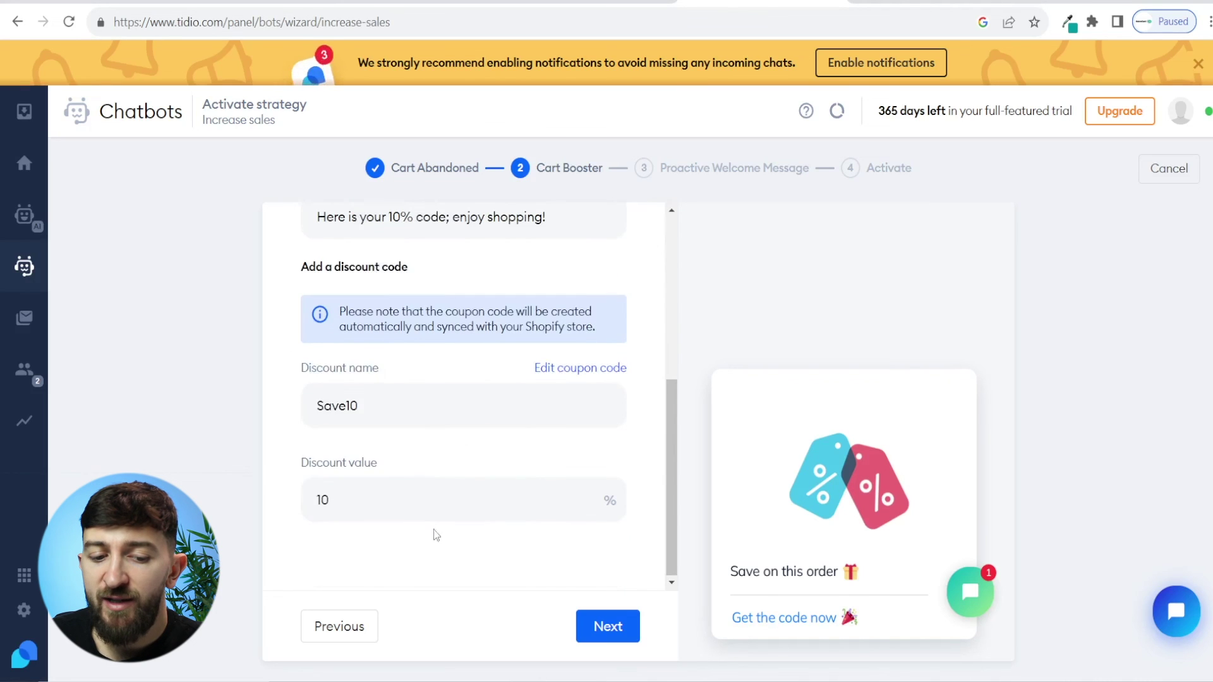
pyautogui.scroll(5, 436, 423)
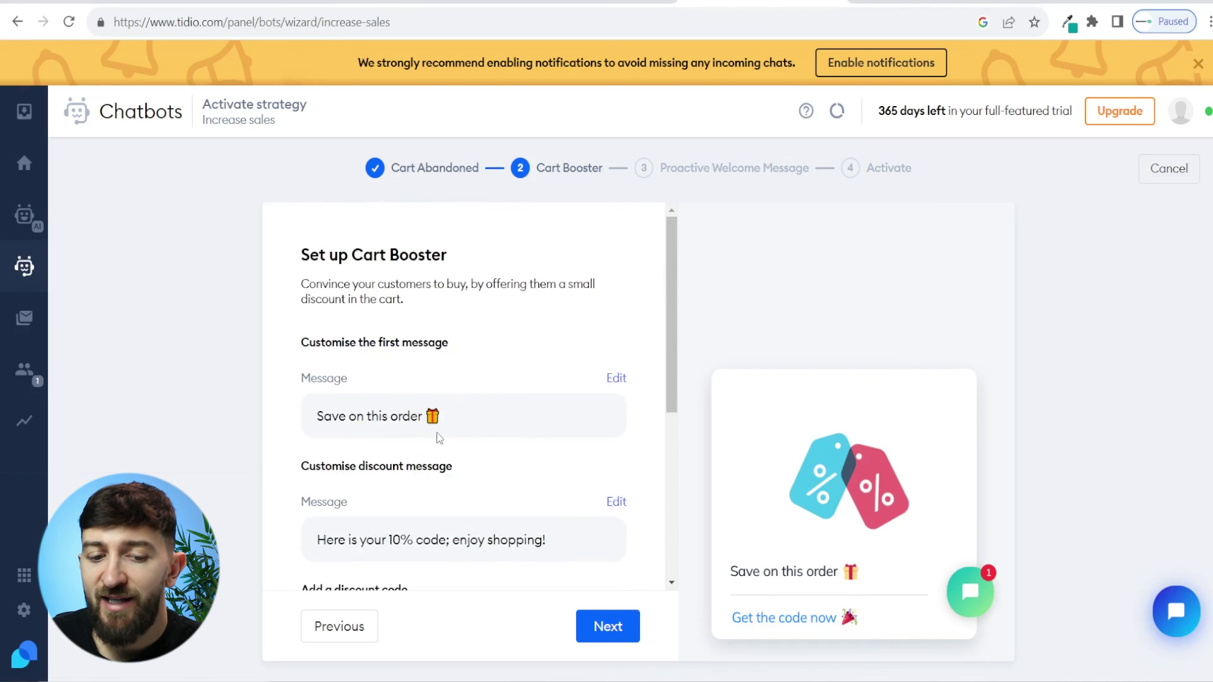
pyautogui.scroll(-5, 520, 398)
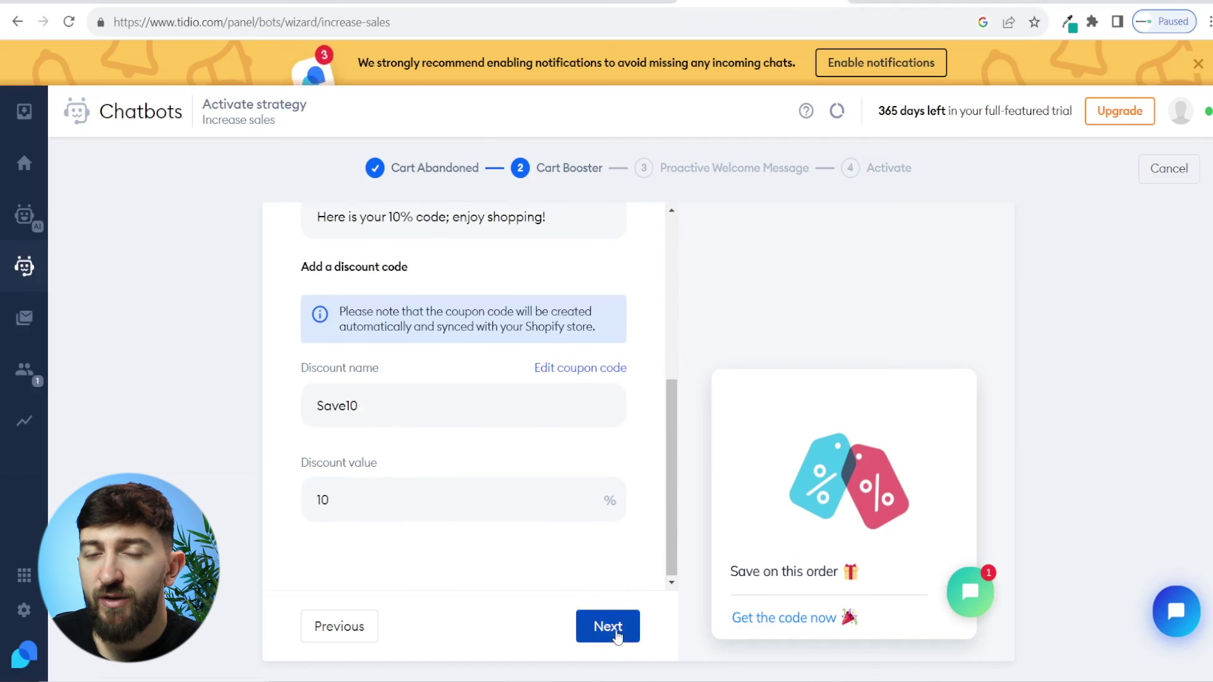
pyautogui.click(609, 628)
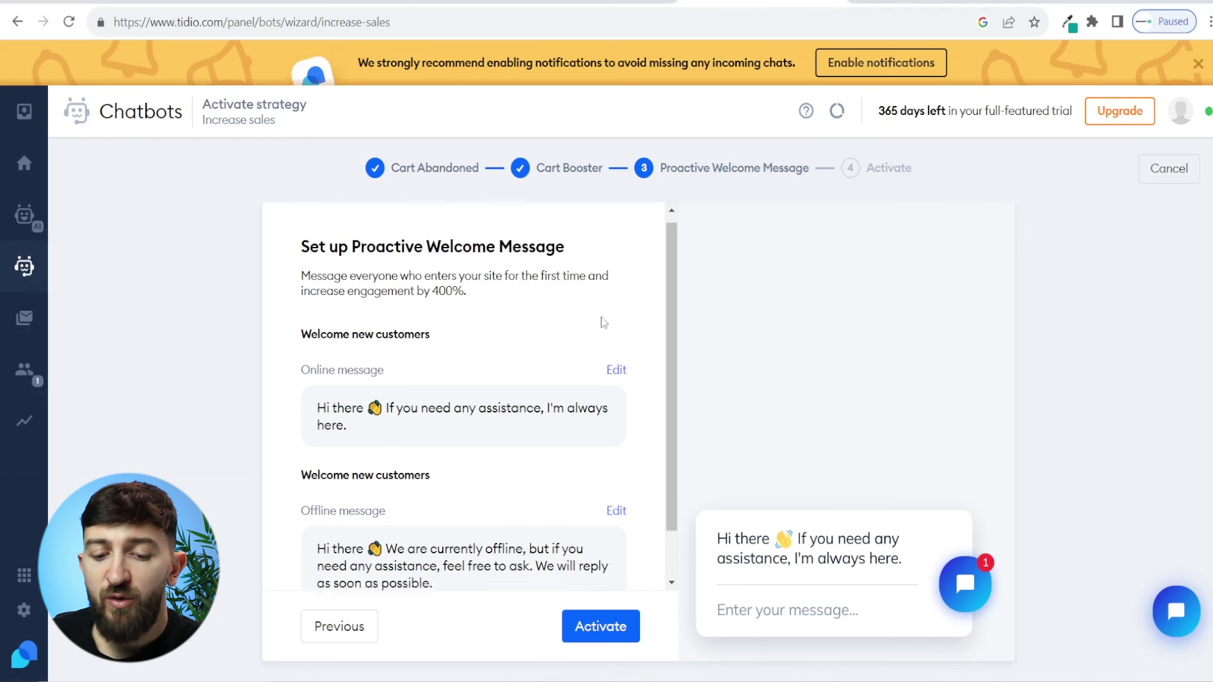
pyautogui.scroll(-1, 603, 319)
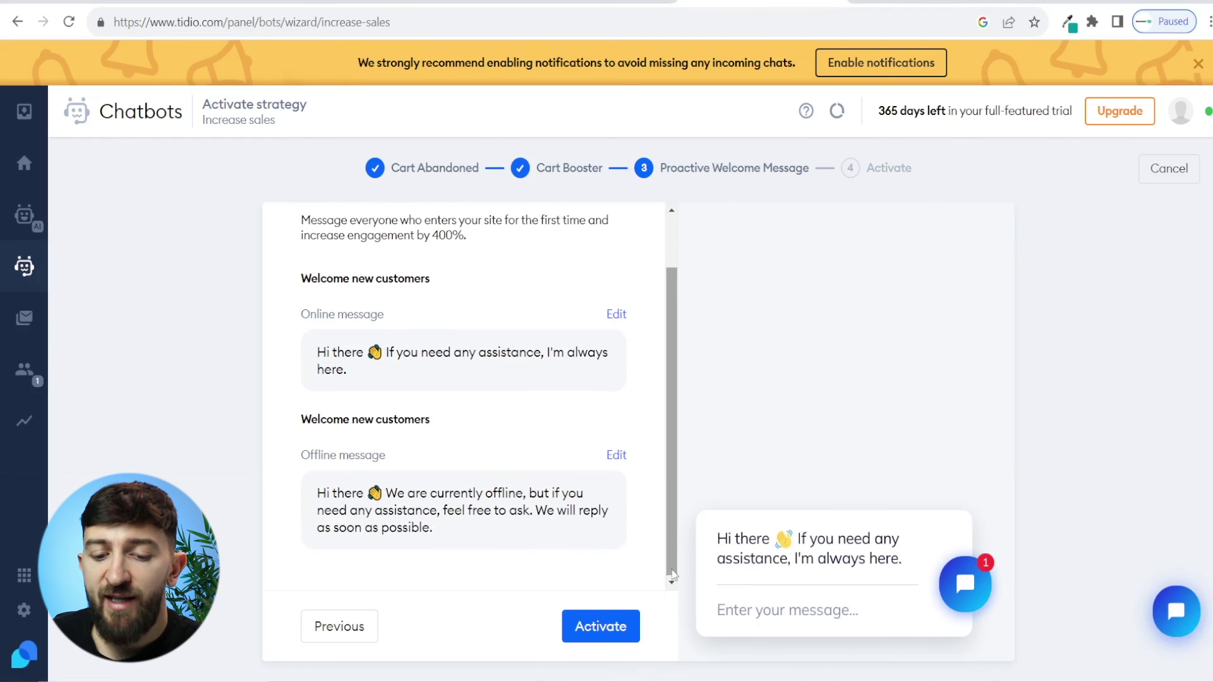
pyautogui.click(602, 630)
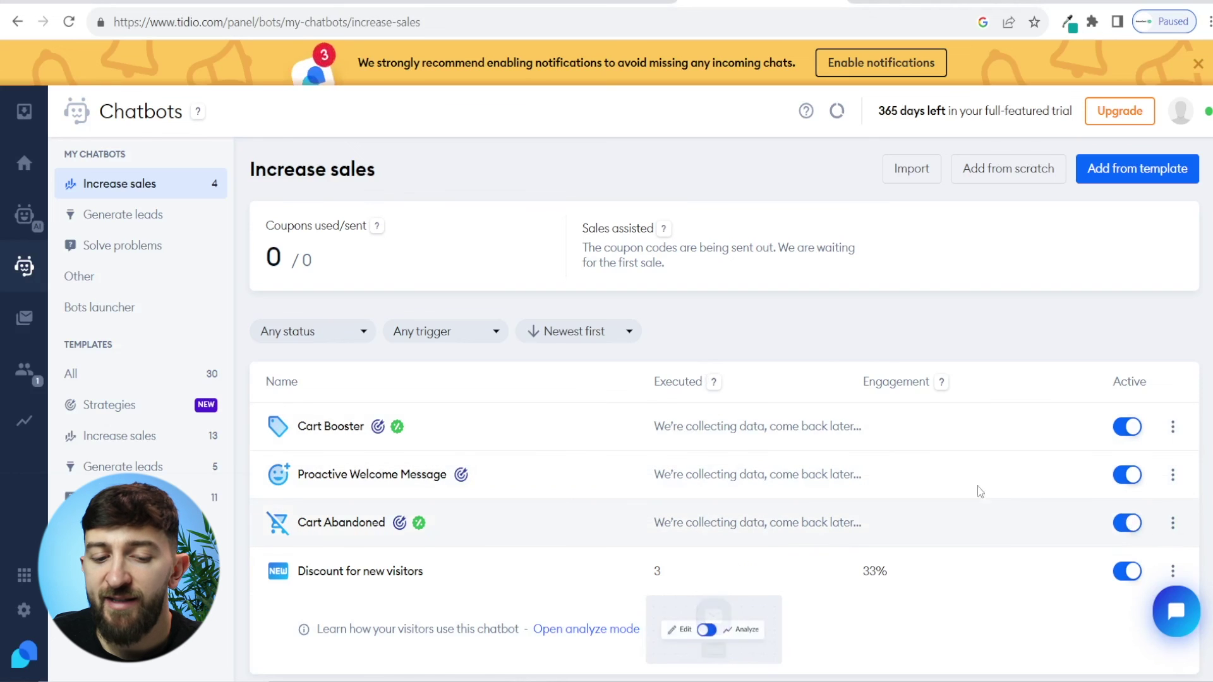
# Step: Switch off the Proactive Welcome Message bot and go to the Email Marketing campaign templates
pyautogui.moveTo(358, 491)
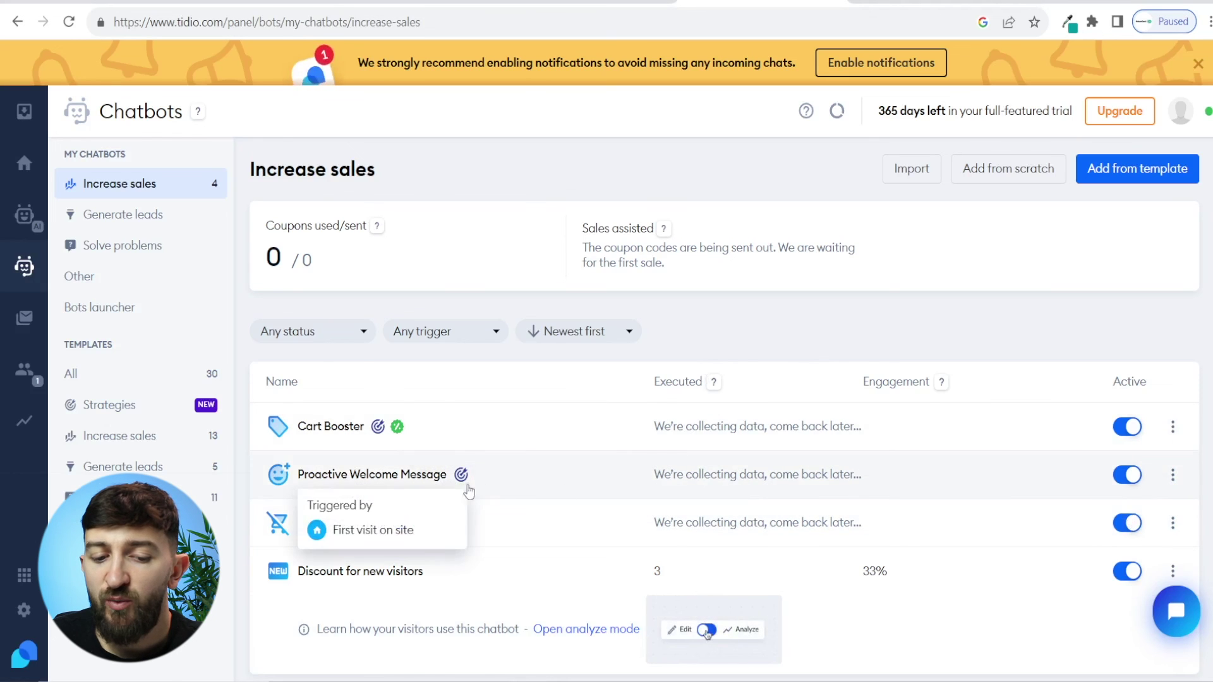
pyautogui.click(1126, 476)
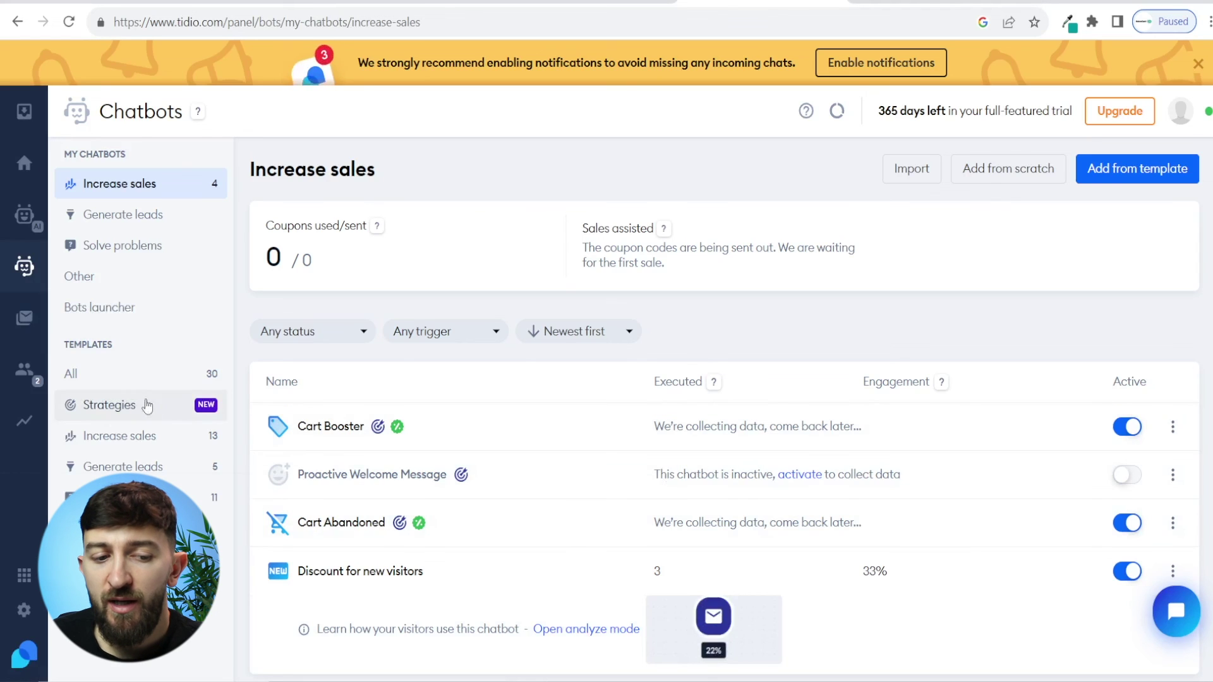
pyautogui.click(34, 322)
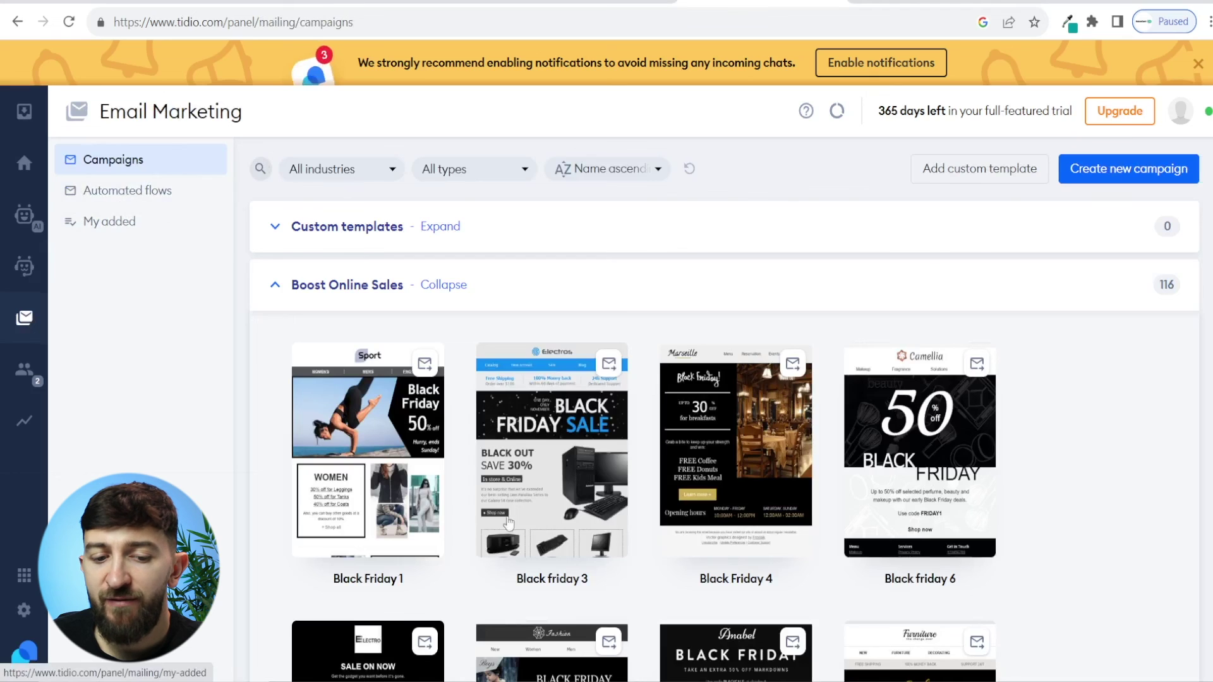
# Step: Review the Now live visitors list, then view conversation analytics for 08 Oct–06 Nov 2023
pyautogui.moveTo(538, 409)
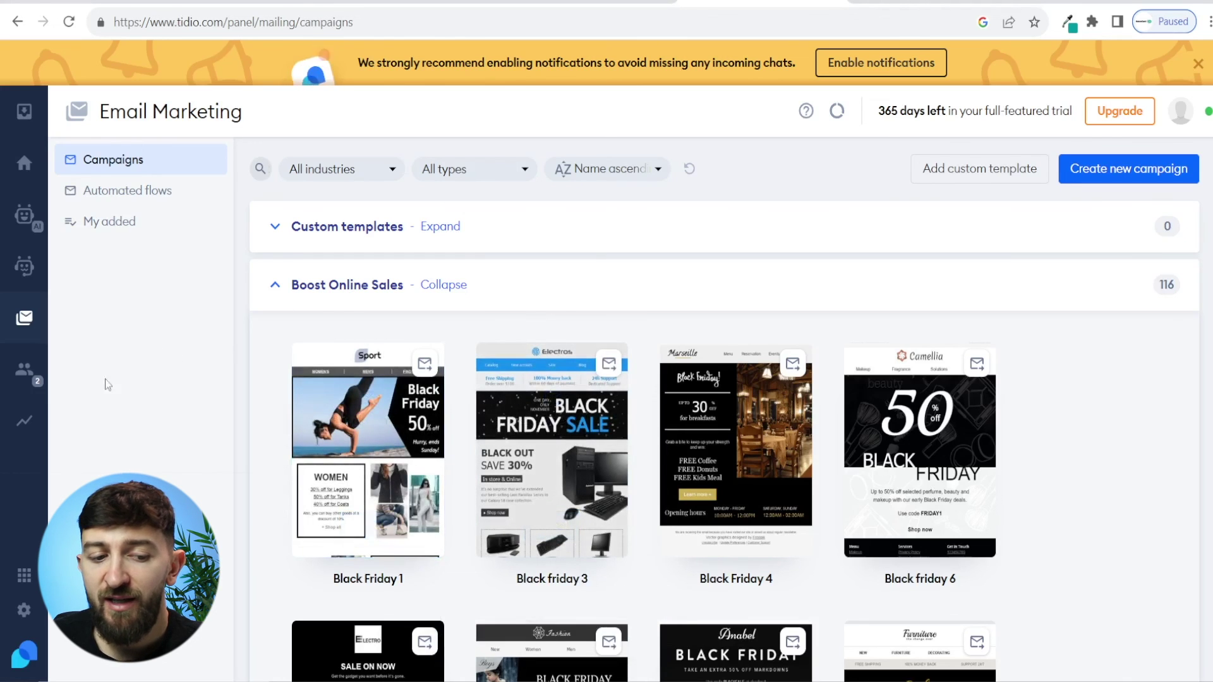
pyautogui.click(20, 375)
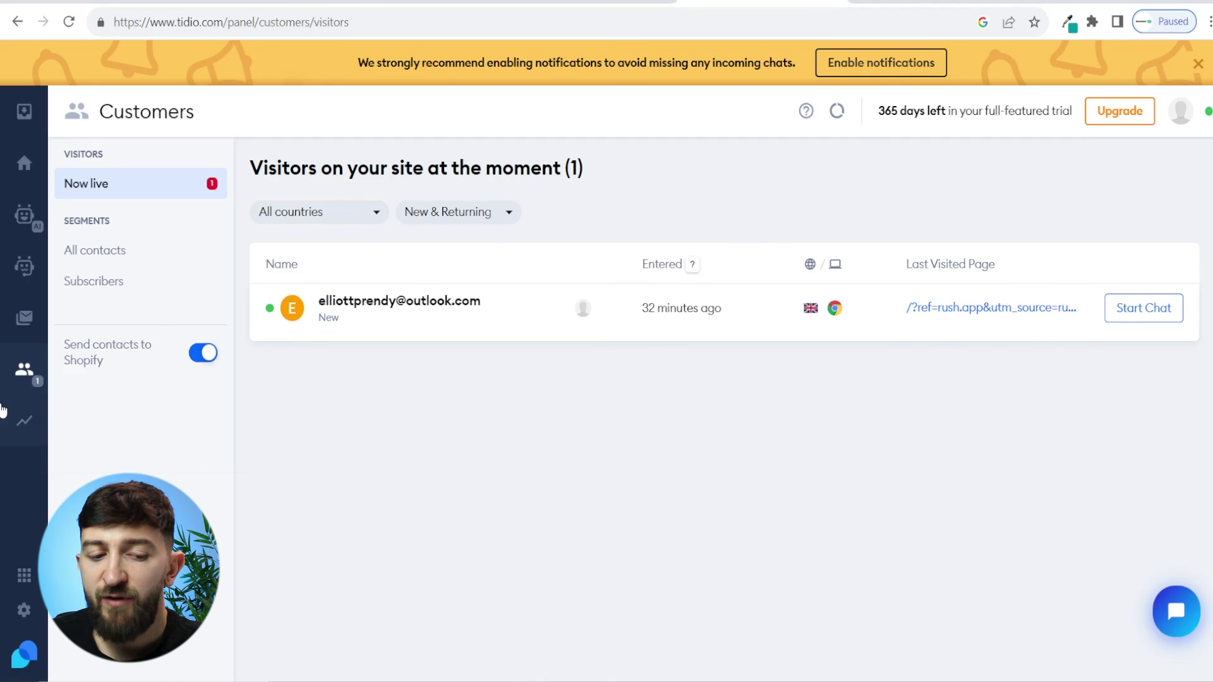
pyautogui.click(11, 428)
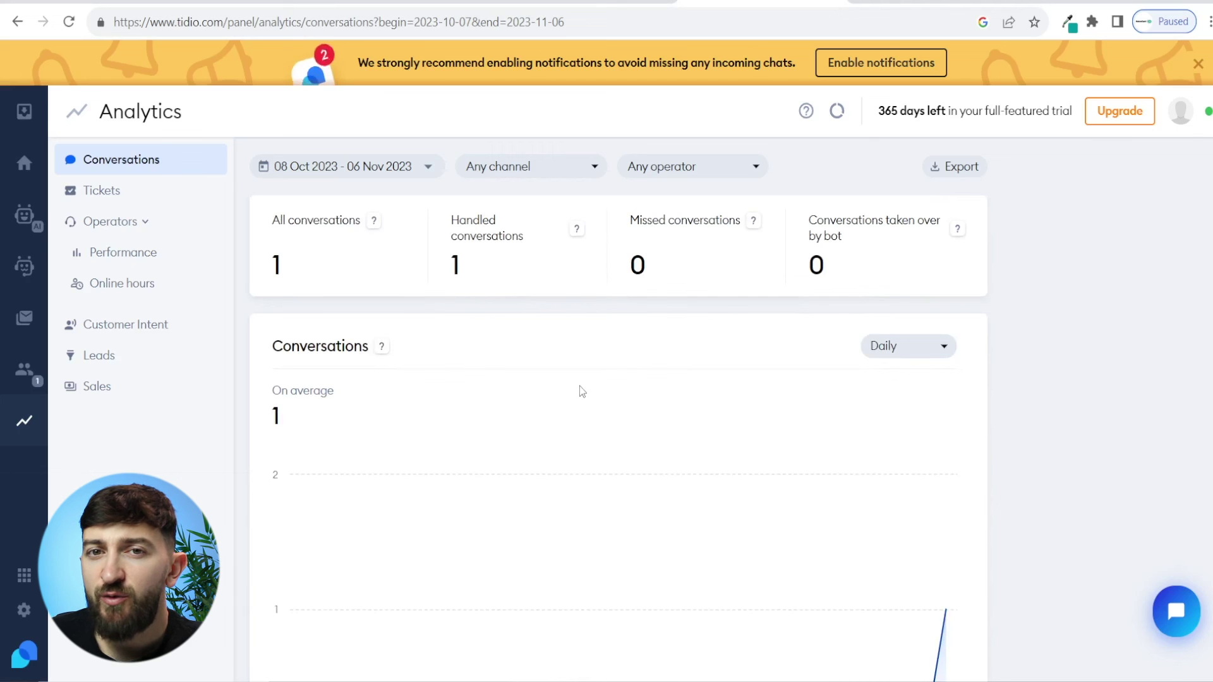
pyautogui.scroll(-8, 582, 372)
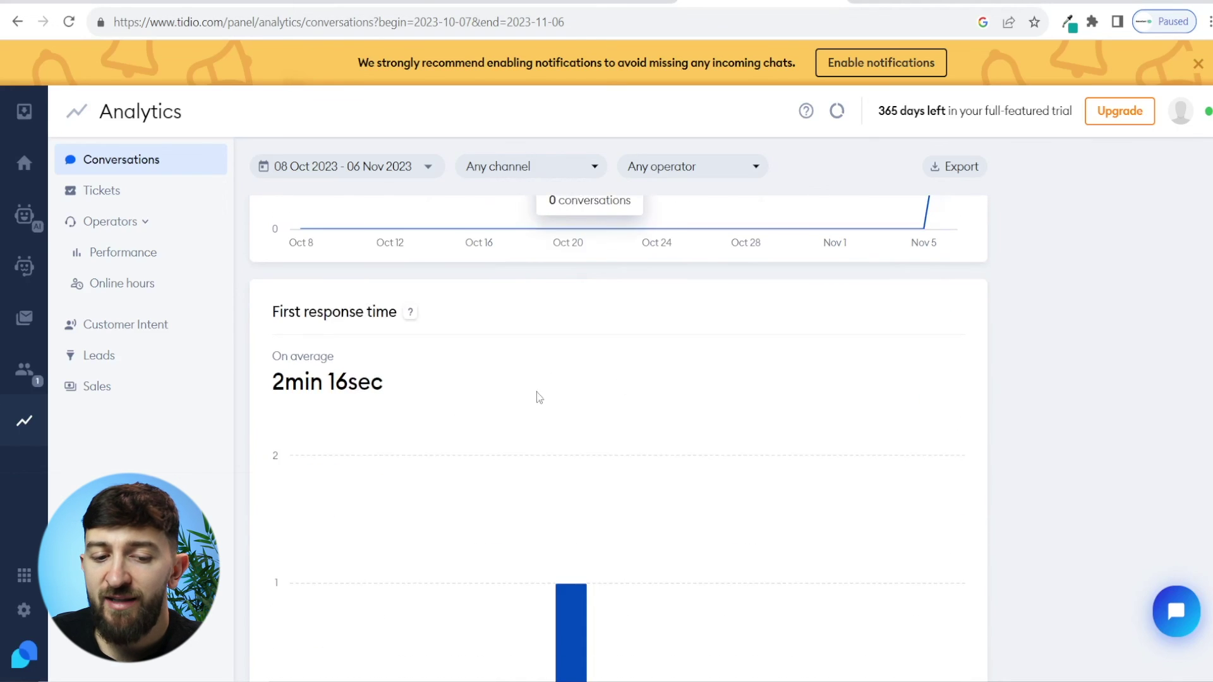
pyautogui.scroll(-9, 531, 392)
pyautogui.scroll(-7, 571, 328)
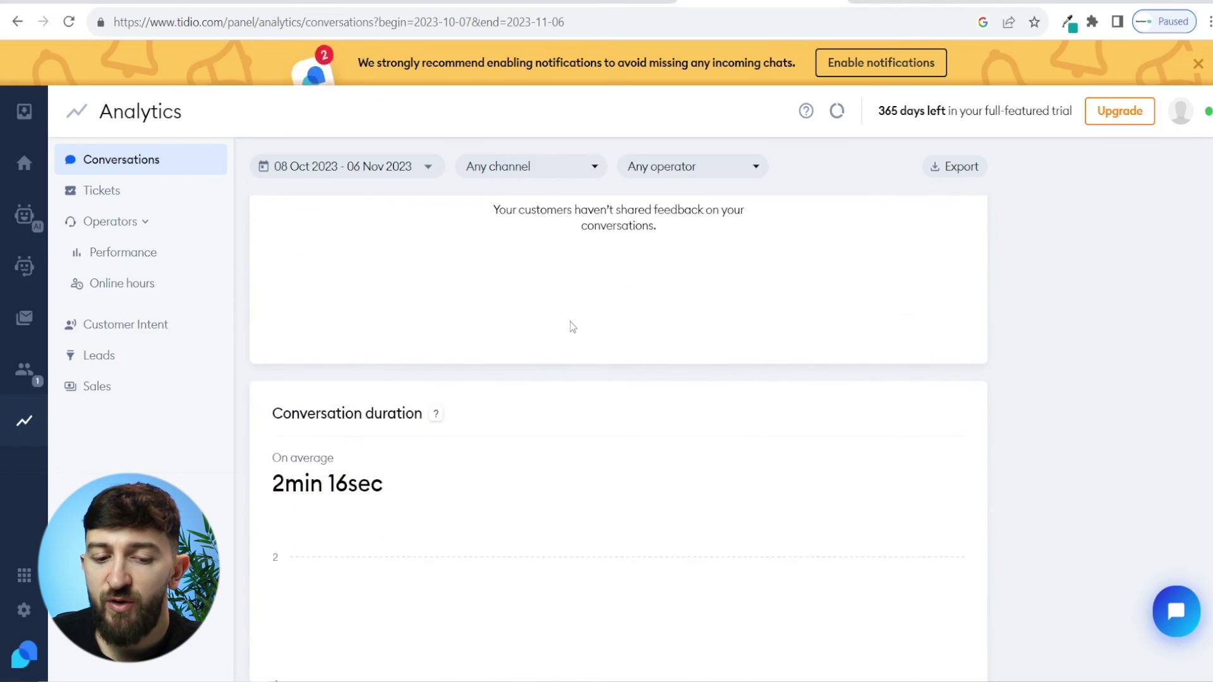
pyautogui.scroll(-5, 554, 358)
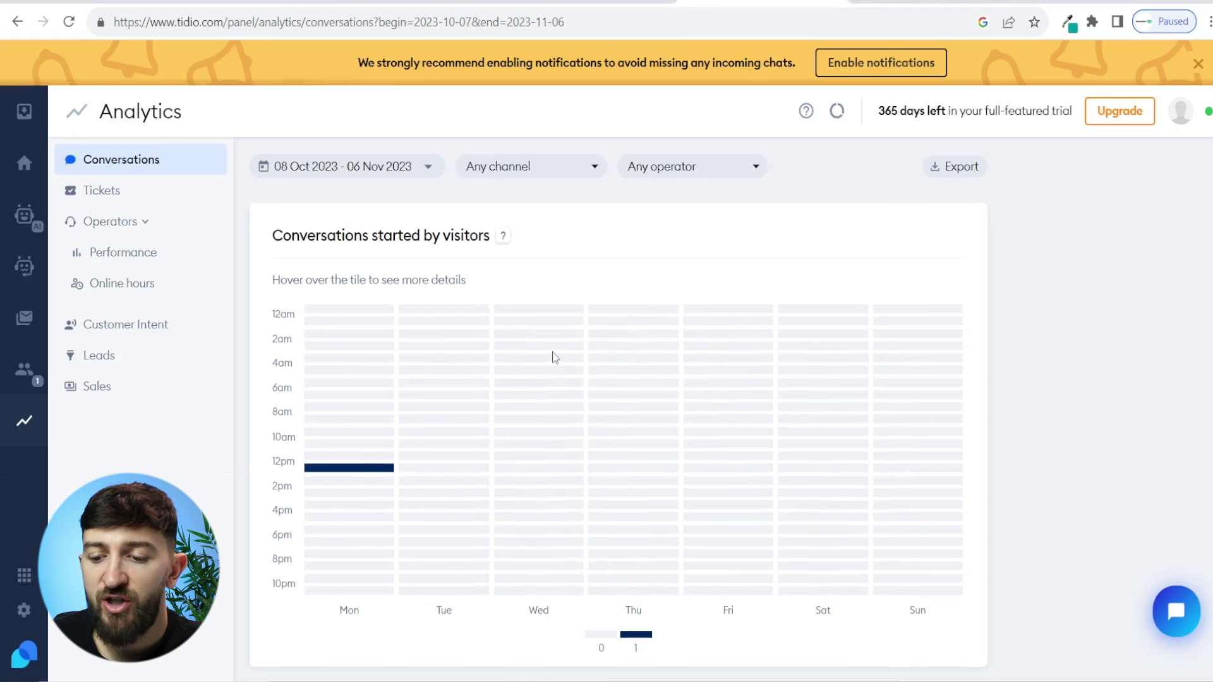
pyautogui.scroll(10, 555, 358)
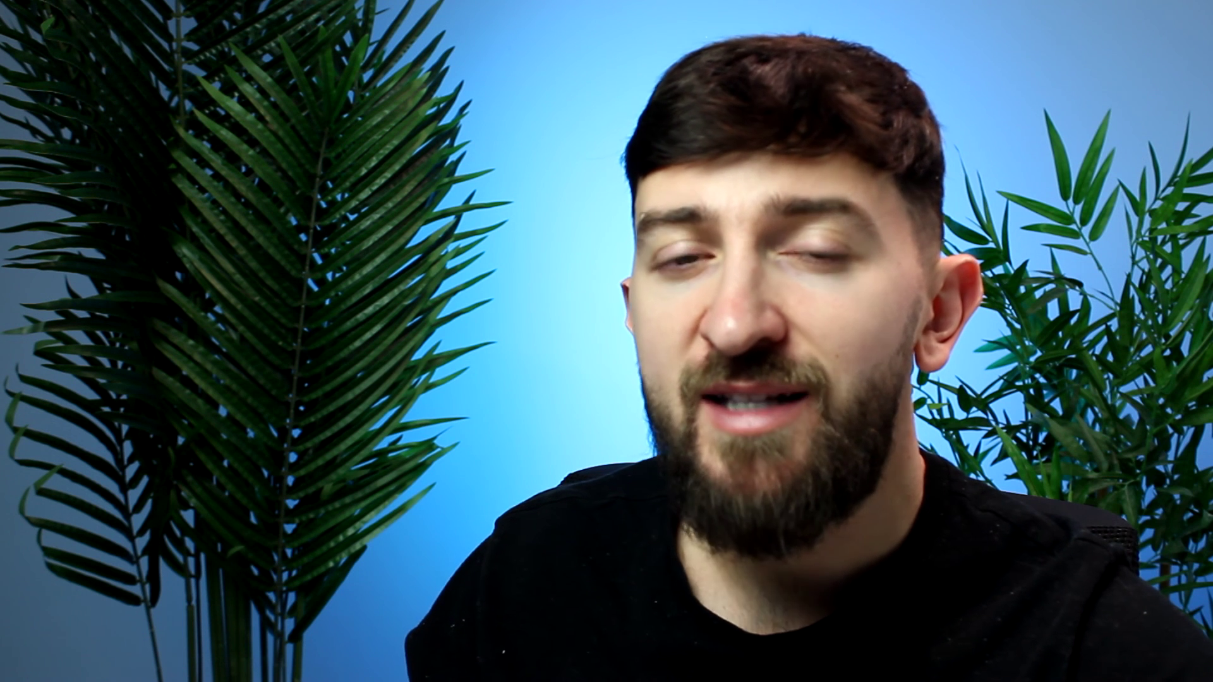